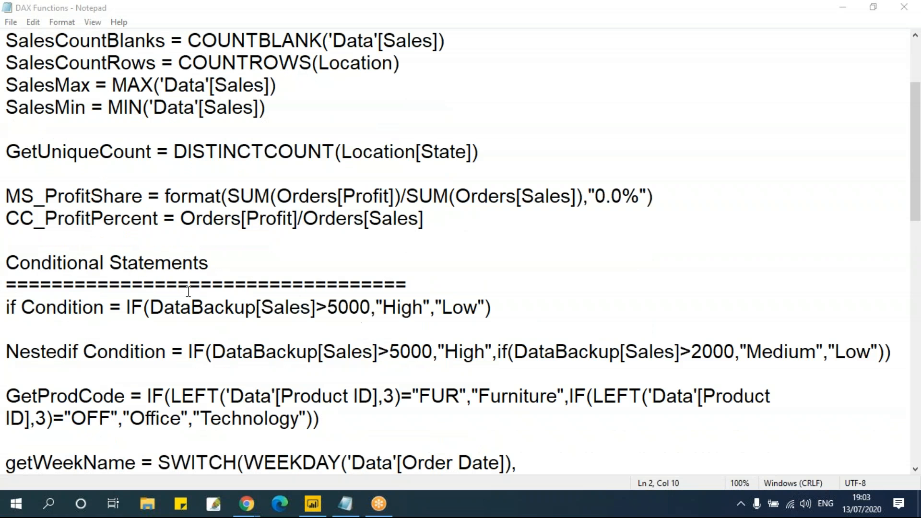
# Review the DAX Functions notes, covering measures, conditional statements, related columns and column functions.
pyautogui.moveTo(7, 262); pyautogui.dragTo(212, 262)
pyautogui.click(287, 288)
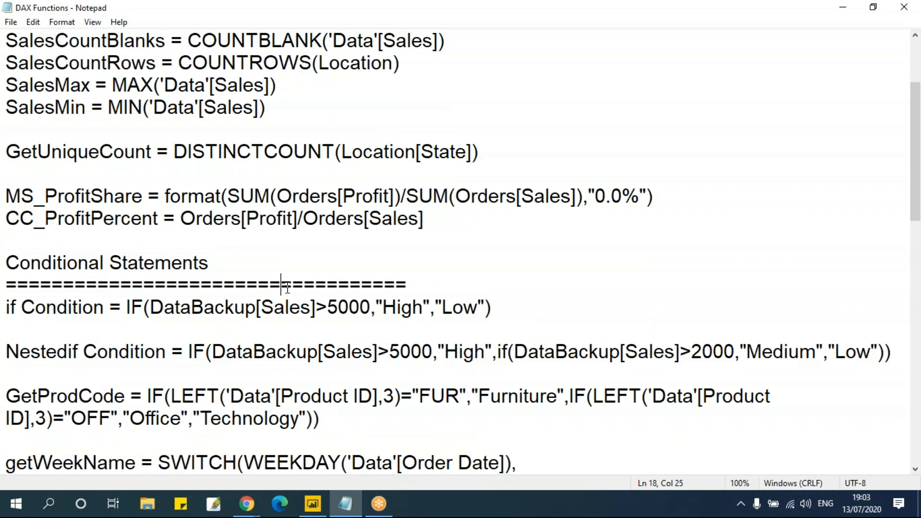
pyautogui.scroll(-6, 287, 287)
pyautogui.scroll(-2, 288, 288)
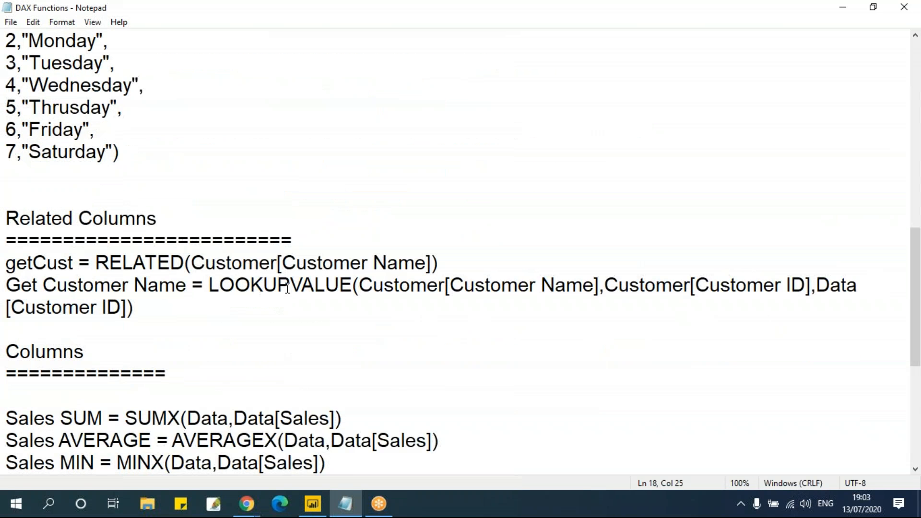
pyautogui.click(211, 240)
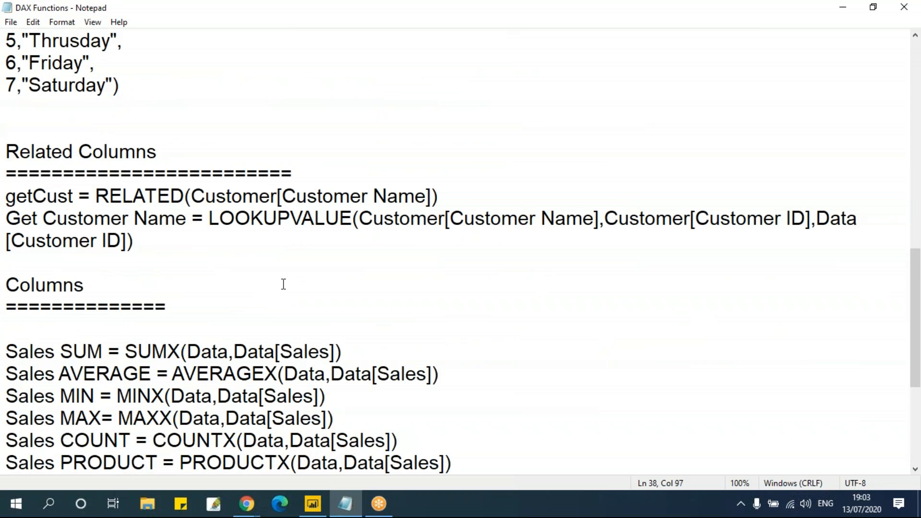
pyautogui.click(153, 349)
pyautogui.scroll(10, 241, 292)
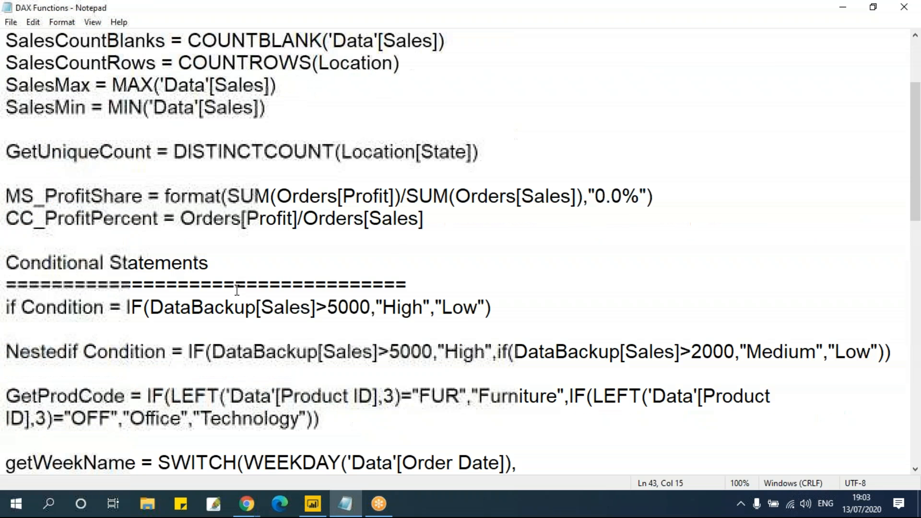
pyautogui.click(228, 240)
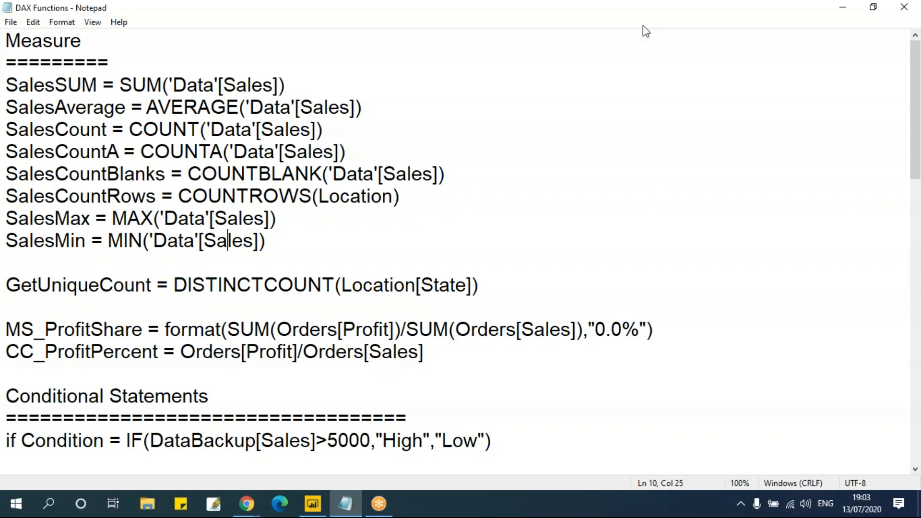
pyautogui.click(200, 132)
pyautogui.click(642, 22)
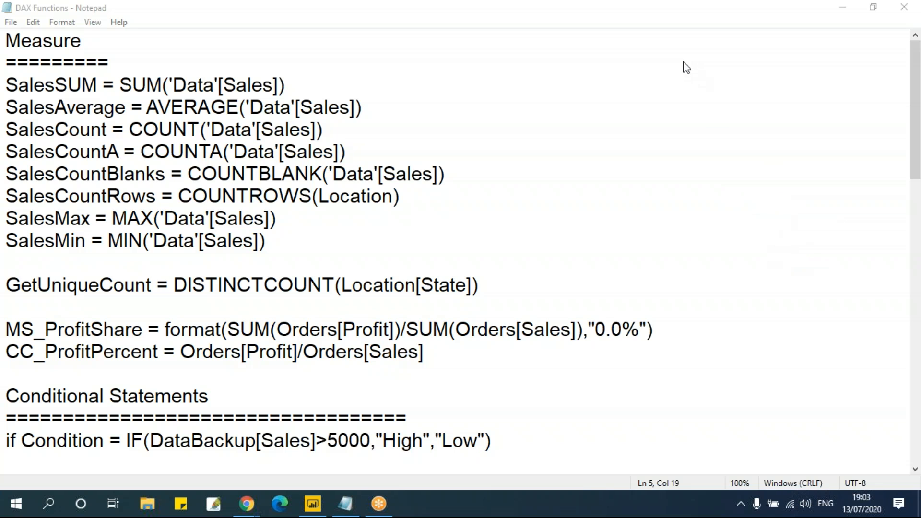
pyautogui.click(541, 219)
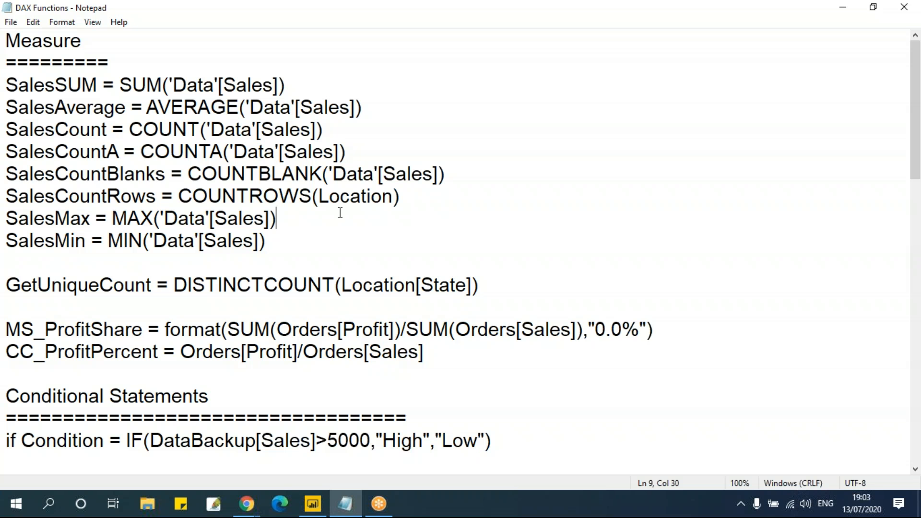
# Switch to Power BI Desktop and show the rows of the Data table in the data view.
pyautogui.click(313, 503)
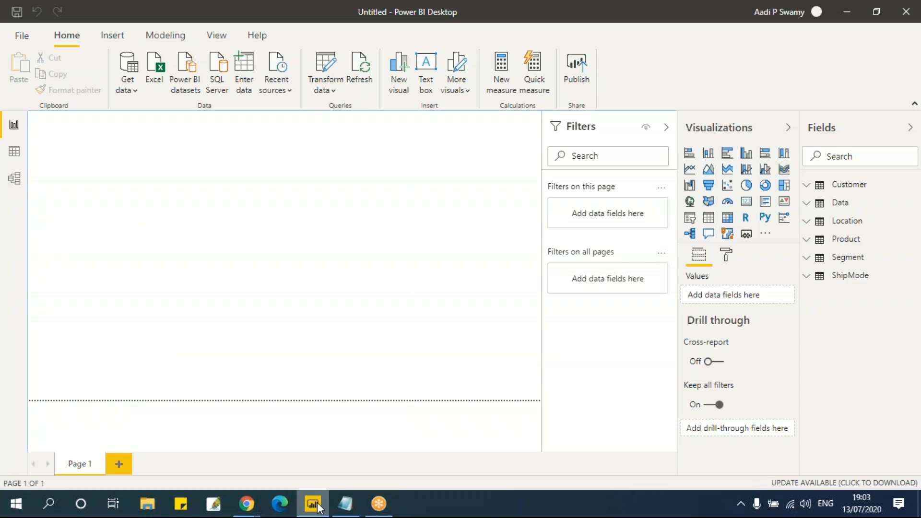
pyautogui.click(15, 151)
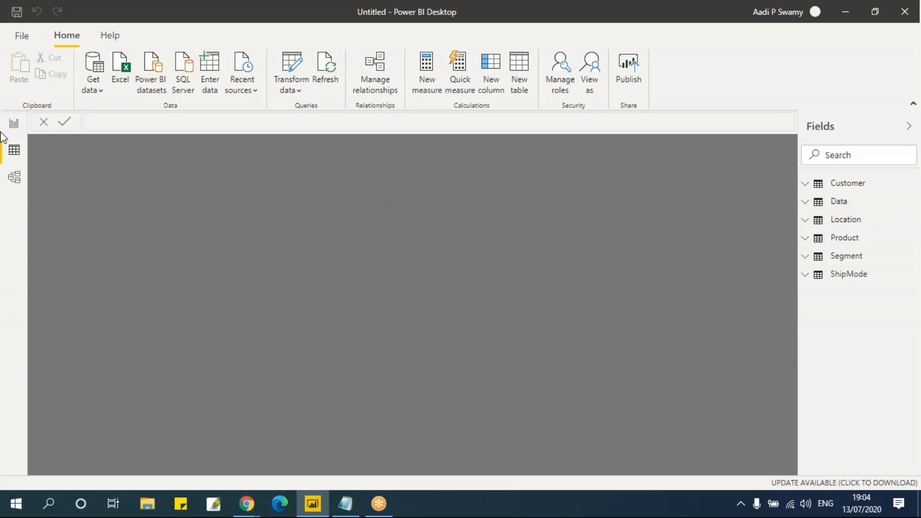
pyautogui.click(838, 201)
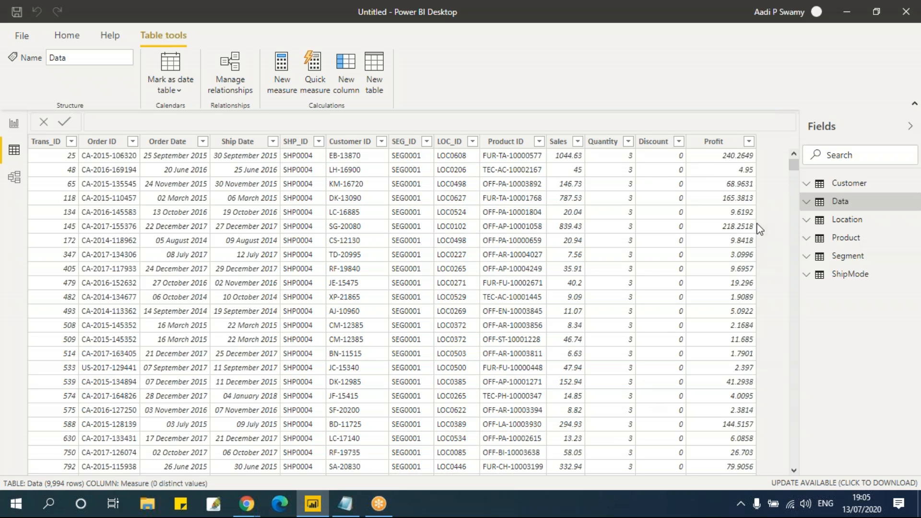
# Switch to the DAX notes in Notepad and review the SUM, AVERAGE, COUNT, COUNTA and COUNTBLANK measure formulas.
pyautogui.click(345, 504)
pyautogui.click(148, 85)
pyautogui.click(172, 108)
pyautogui.click(164, 133)
pyautogui.click(191, 153)
pyautogui.click(255, 179)
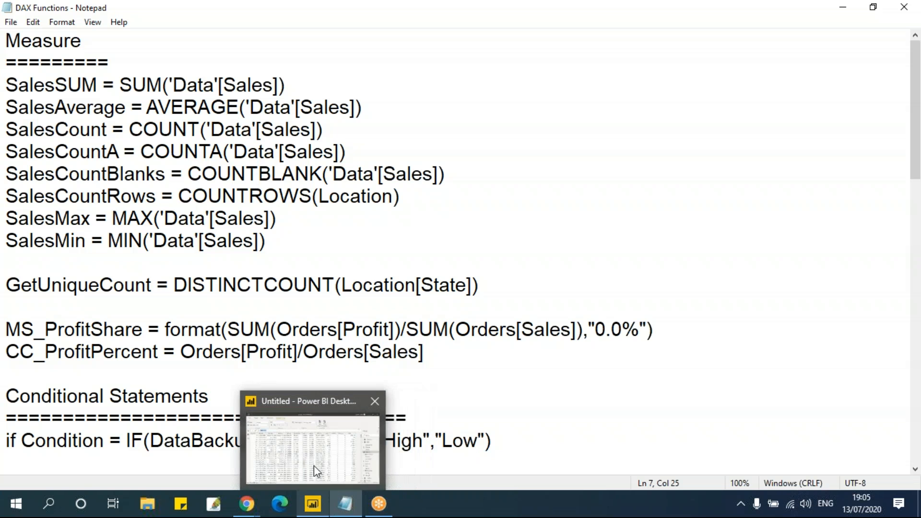
# Return to Power BI Desktop and define the Data table's new measure as FuncSum = SUM(Data[Sales]).
pyautogui.click(312, 474)
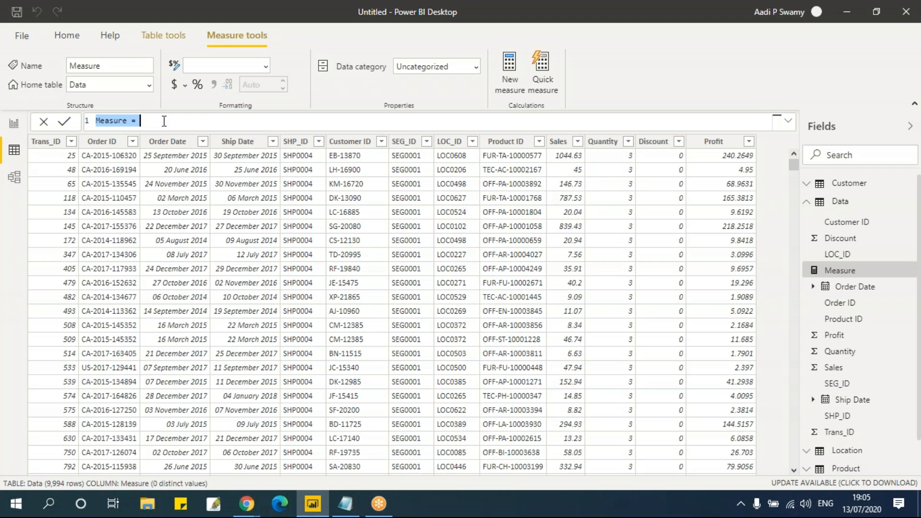
pyautogui.click(185, 127)
pyautogui.press('BackSpace')
pyautogui.press('BackSpace')
pyautogui.press('BackSpace')
pyautogui.press('BackSpace')
pyautogui.press('BackSpace')
pyautogui.press('BackSpace')
pyautogui.press('BackSpace')
pyautogui.press('BackSpace')
pyautogui.press('BackSpace')
pyautogui.write('Fu')
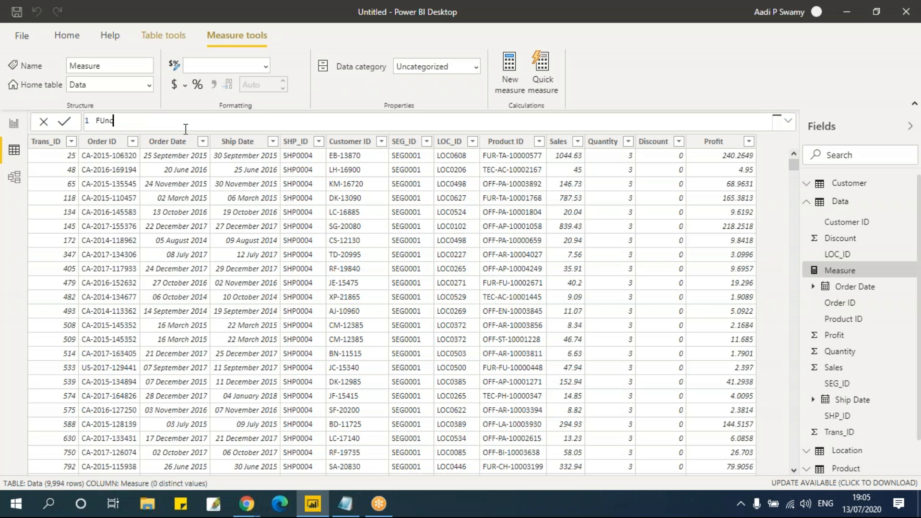
pyautogui.write('ncSum = sum(')
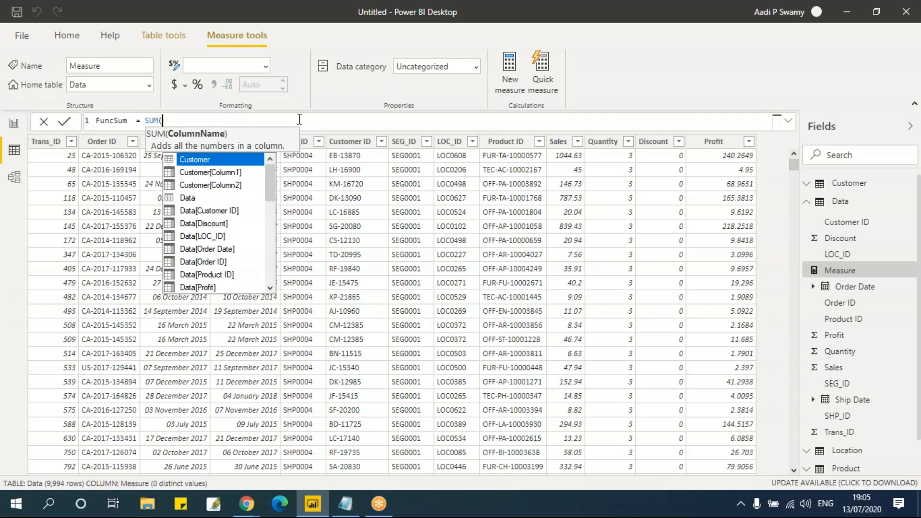
pyautogui.write('Data[Sales]')
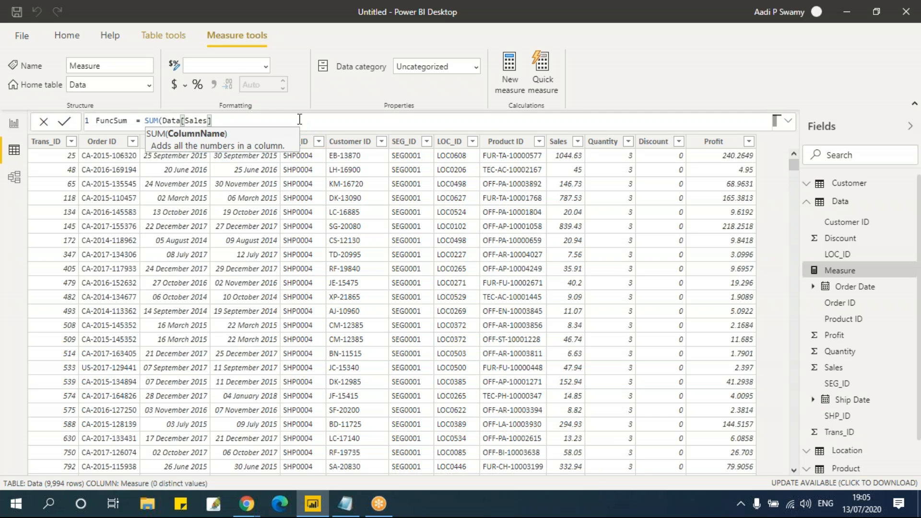
pyautogui.write(')')
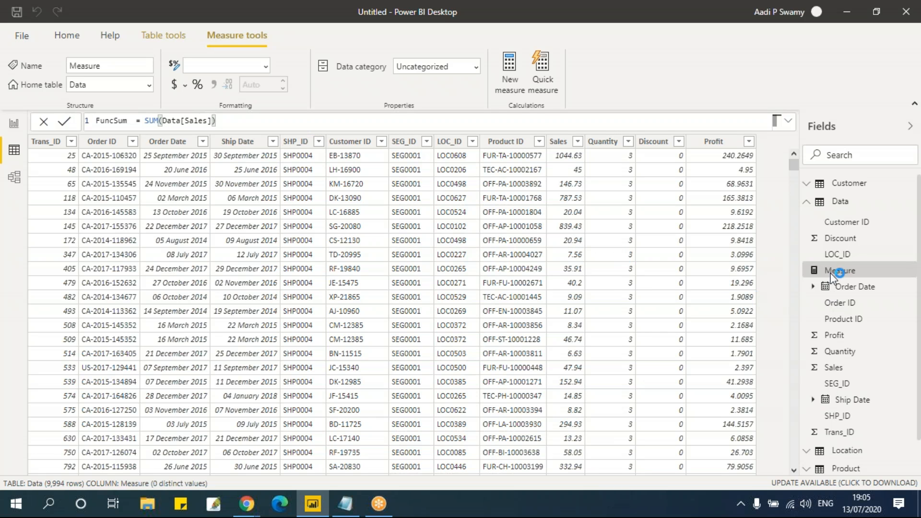
pyautogui.click(809, 264)
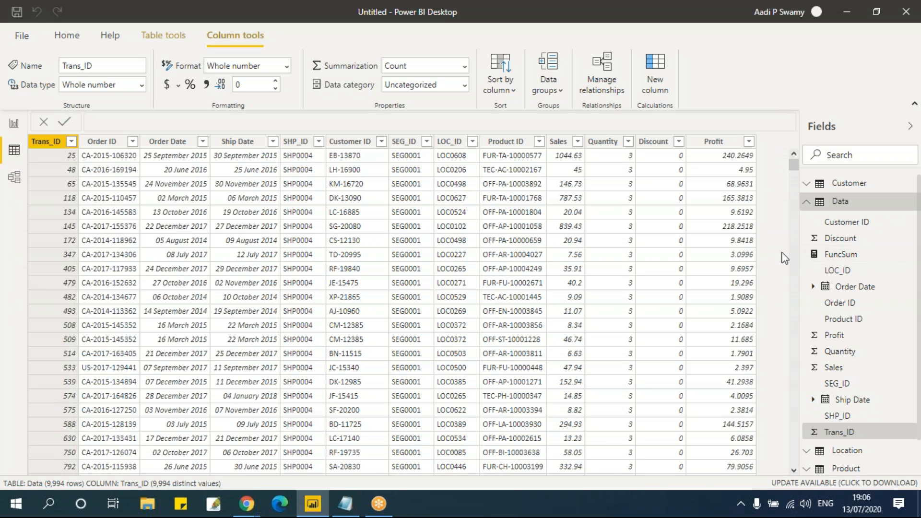
# Place a table visual on the report page, enlarge it and add the Region field from the Location table.
pyautogui.click(14, 126)
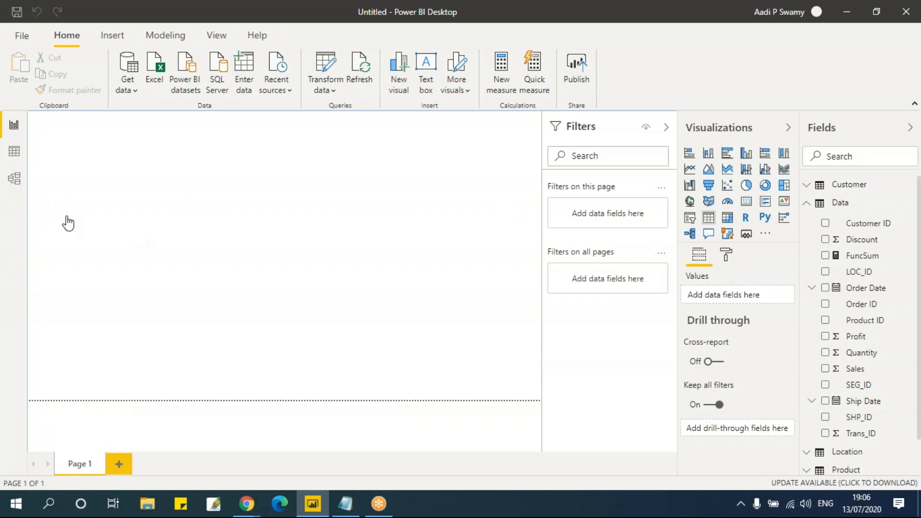
pyautogui.moveTo(144, 221); pyautogui.dragTo(275, 328)
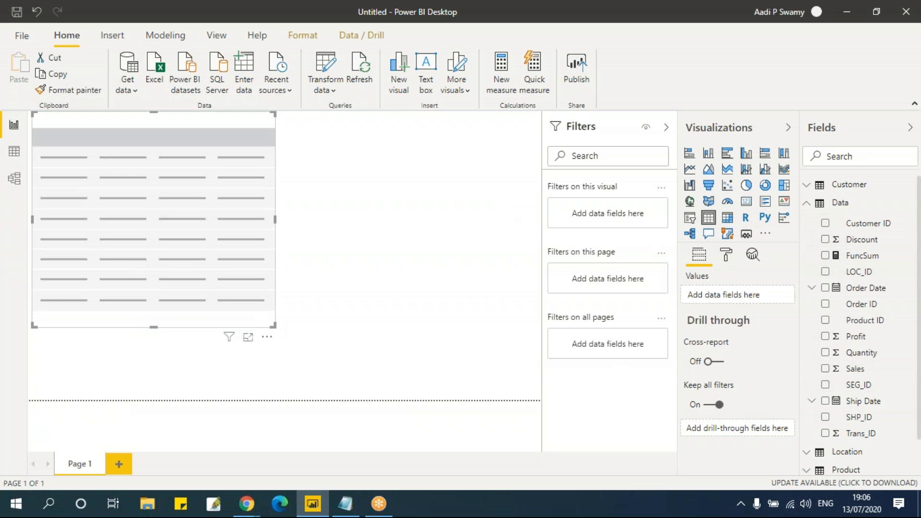
pyautogui.click(809, 204)
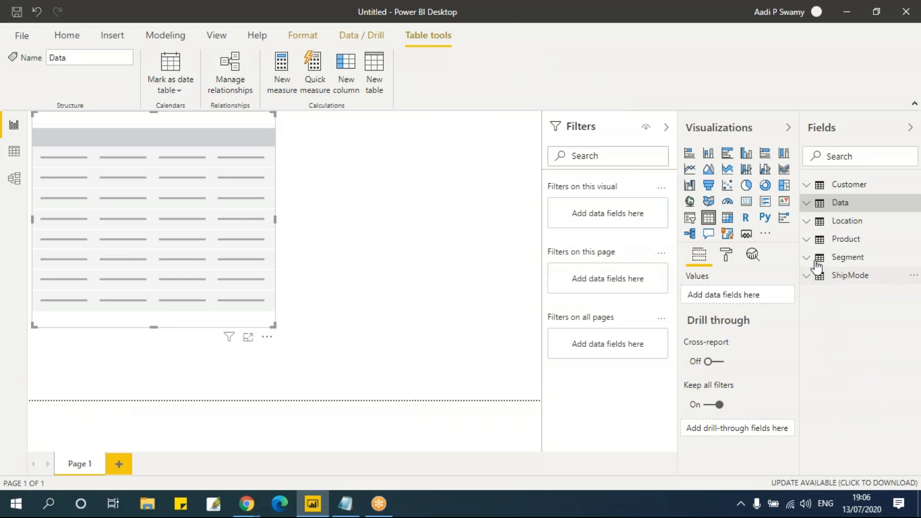
pyautogui.click(807, 221)
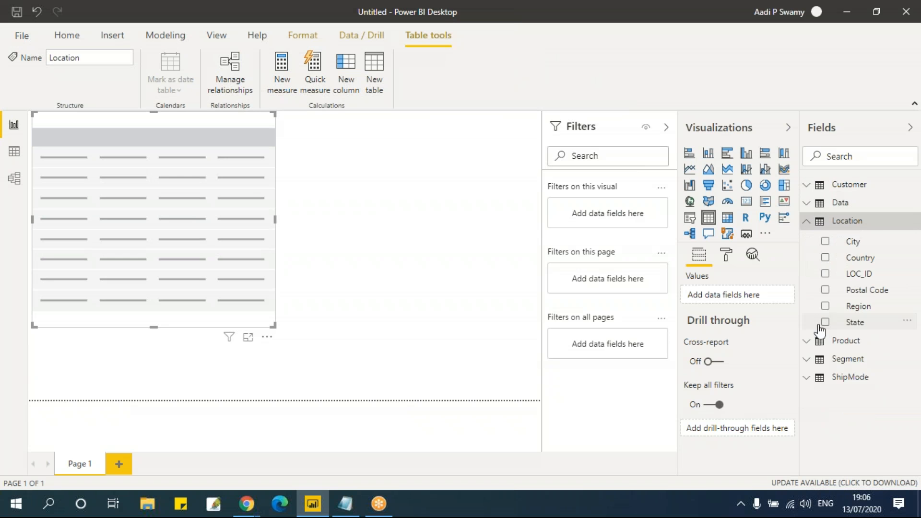
pyautogui.click(826, 307)
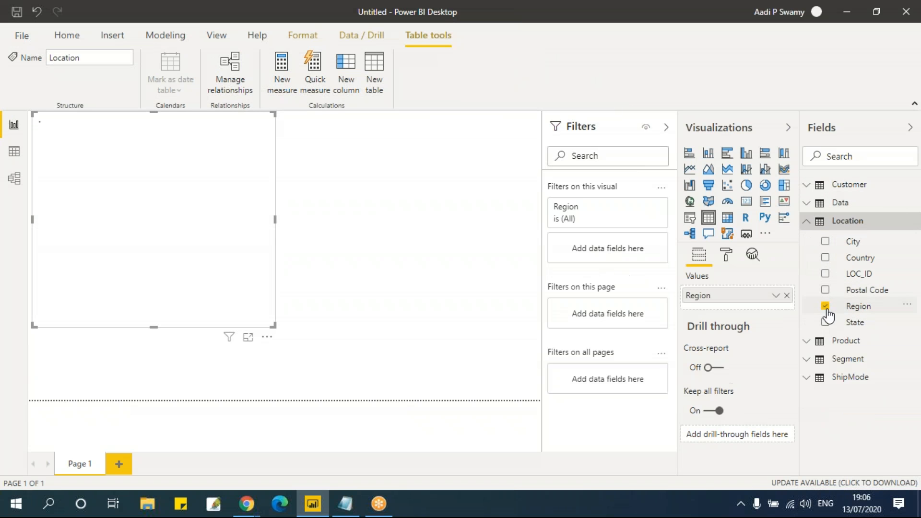
# Add the FuncSum measure from the Data table to the table visual.
pyautogui.click(807, 221)
pyautogui.click(807, 204)
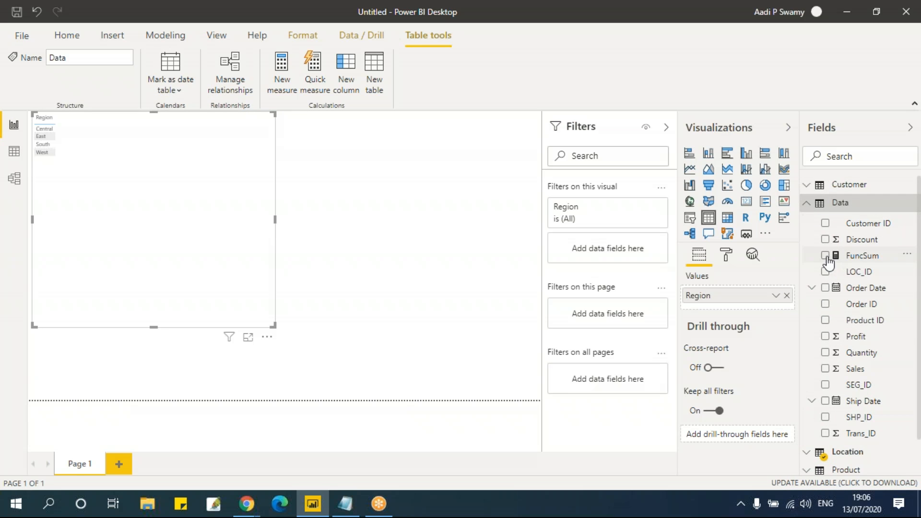
pyautogui.moveTo(811, 303); pyautogui.dragTo(792, 303)
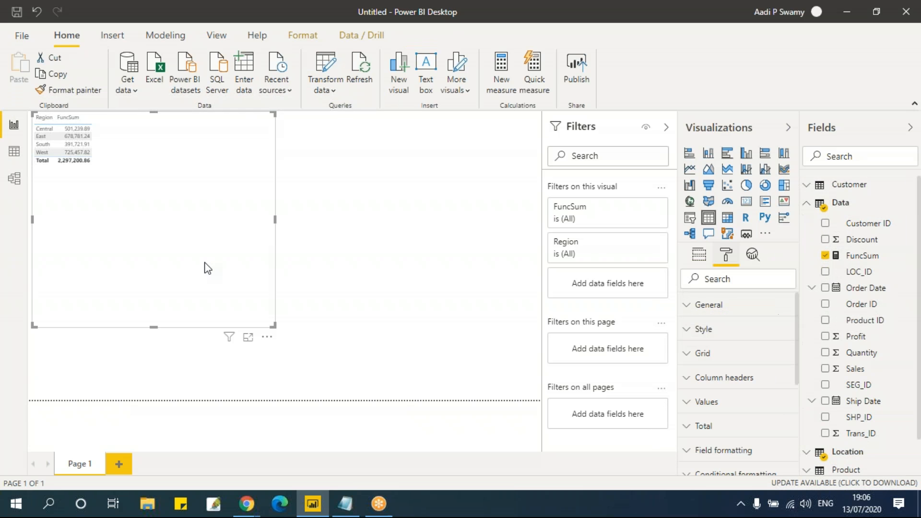
# Set the text size of the table visual's column headers to 14 pt.
pyautogui.scroll(-2, 734, 355)
pyautogui.scroll(1, 743, 357)
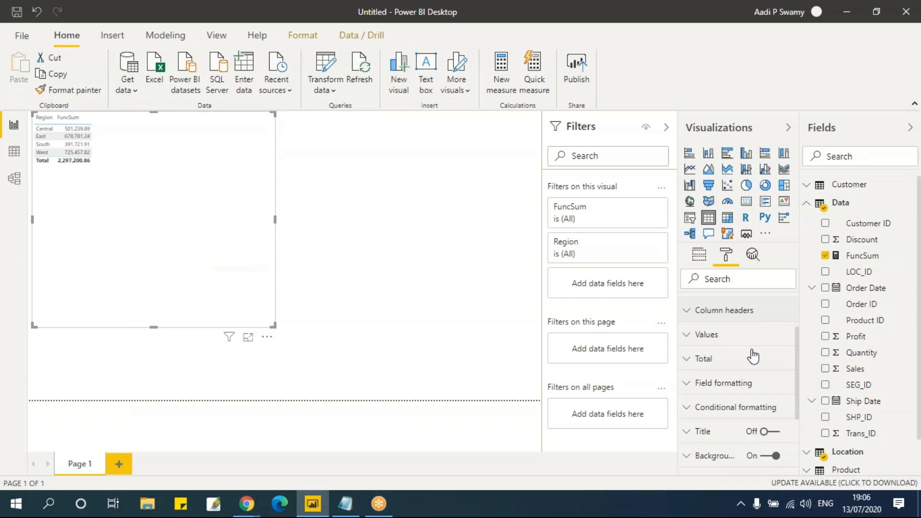
pyautogui.click(724, 309)
pyautogui.scroll(-3, 739, 365)
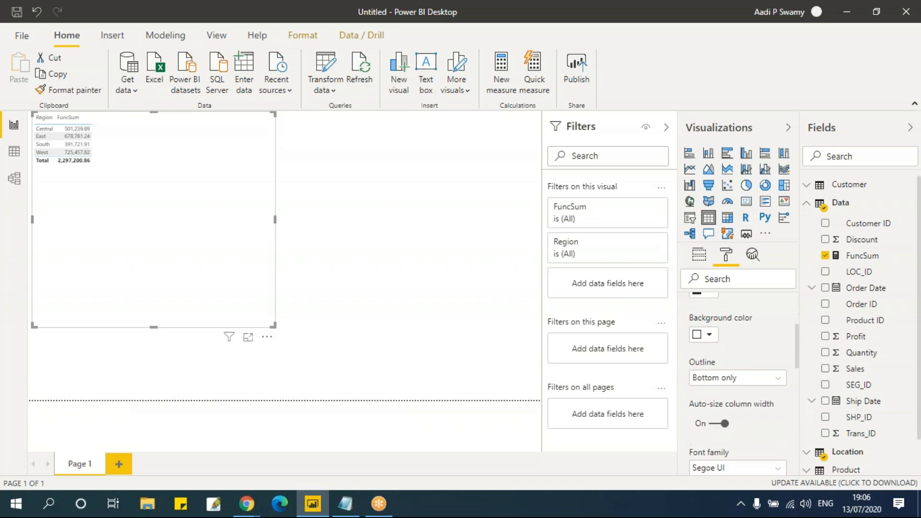
pyautogui.scroll(-1, 723, 386)
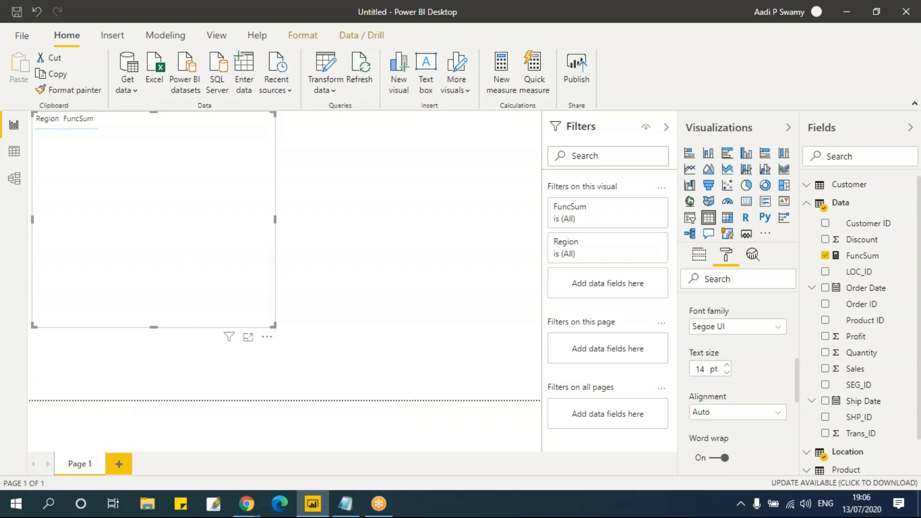
# Set the text size of the table visual's values to 21 pt and enlarge the visual slightly.
pyautogui.scroll(-5, 748, 348)
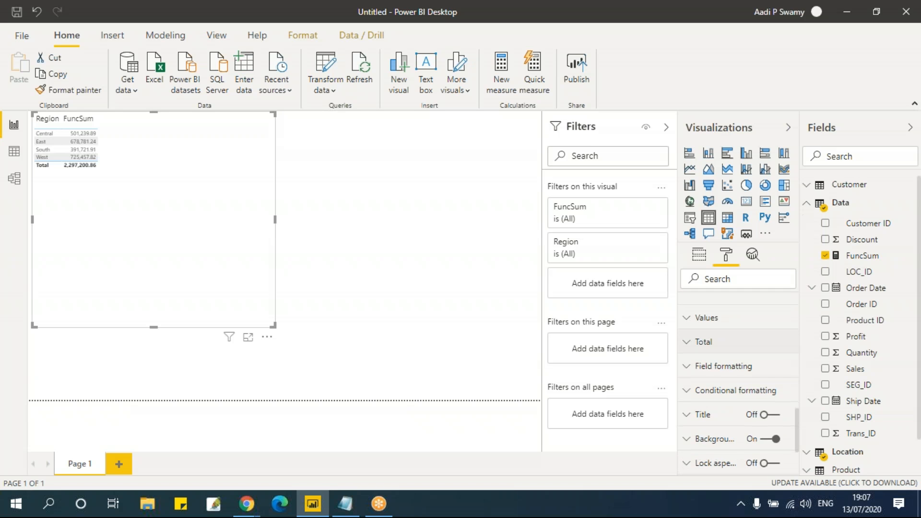
pyautogui.click(736, 324)
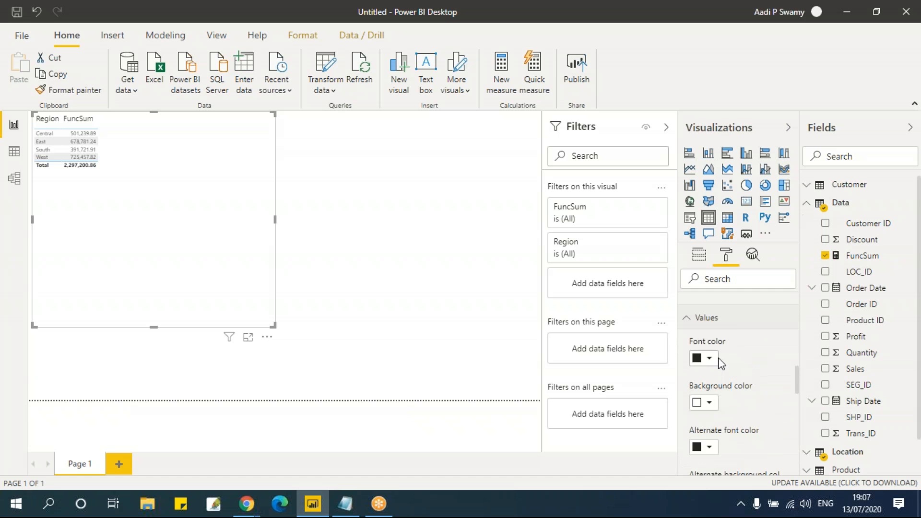
pyautogui.scroll(-5, 747, 378)
pyautogui.scroll(2, 747, 379)
pyautogui.scroll(-3, 747, 379)
pyautogui.scroll(-3, 740, 368)
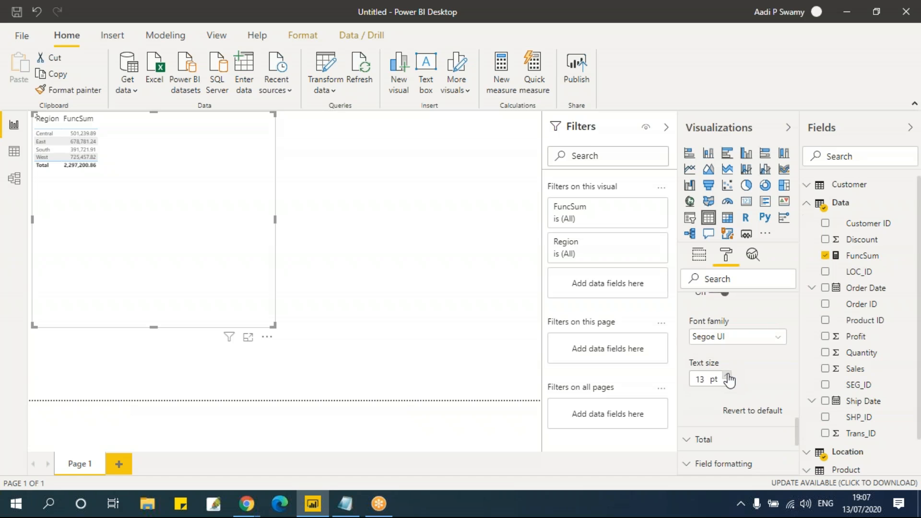
pyautogui.click(727, 375)
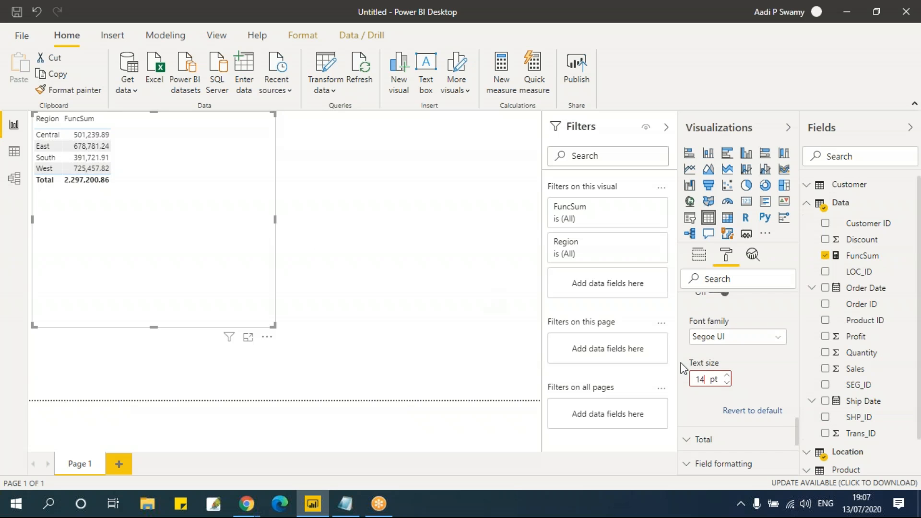
pyautogui.click(726, 376)
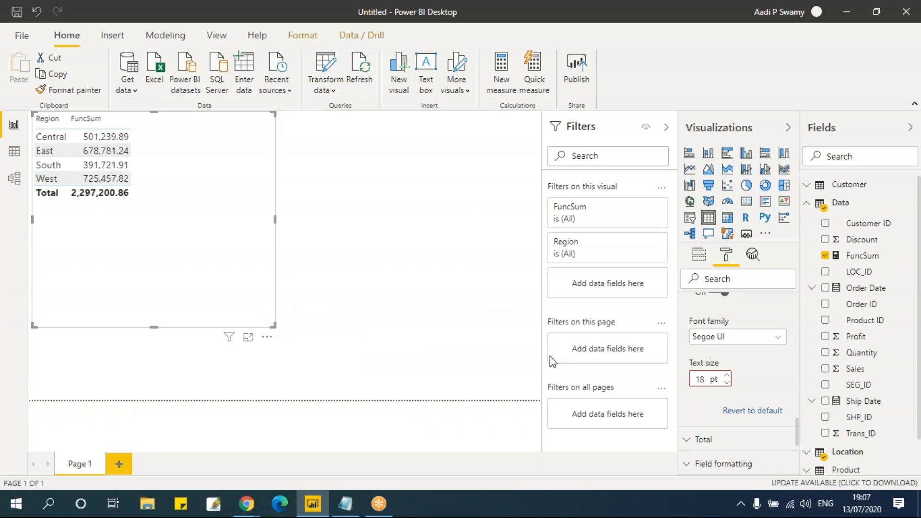
pyautogui.click(726, 375)
pyautogui.click(726, 375)
pyautogui.click(726, 375)
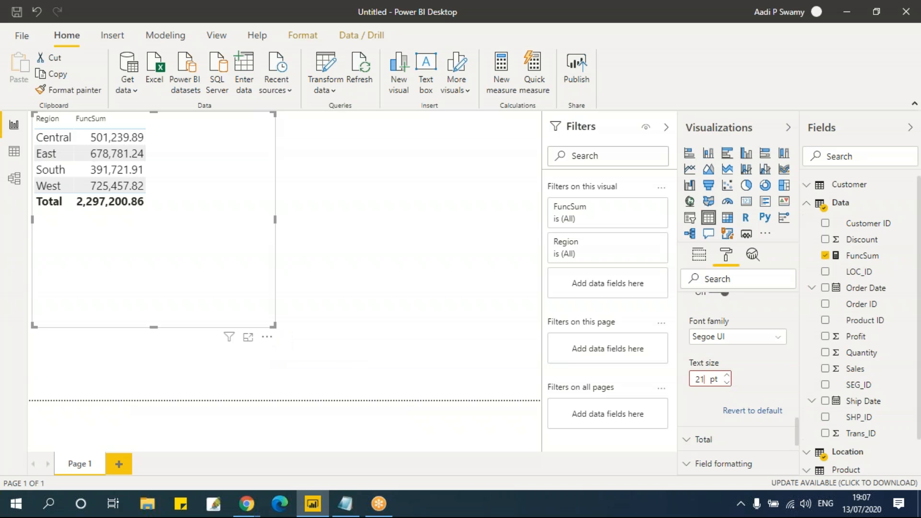
pyautogui.moveTo(271, 325); pyautogui.dragTo(283, 332)
# Set the text size of the table visual's column headers to 18 pt and move the visual toward the middle of the page.
pyautogui.scroll(-5, 755, 340)
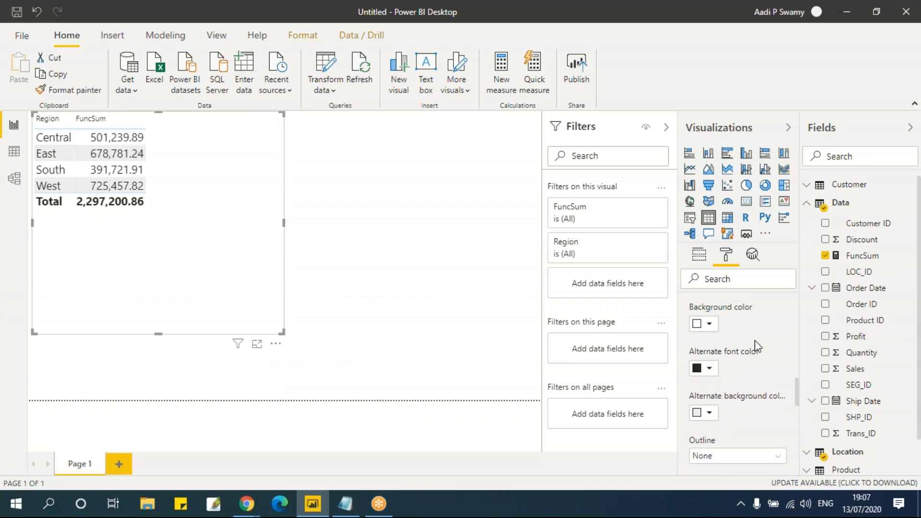
pyautogui.scroll(5, 754, 346)
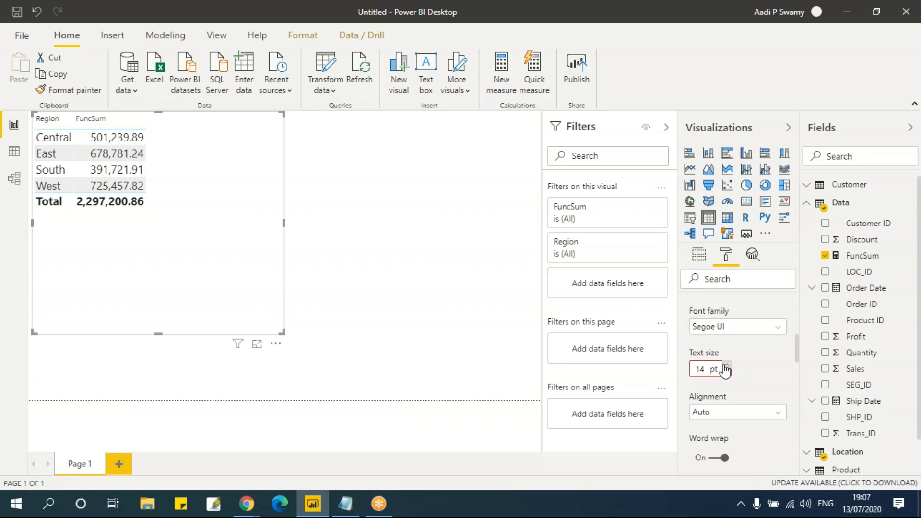
pyautogui.click(726, 365)
pyautogui.click(726, 365)
pyautogui.click(727, 366)
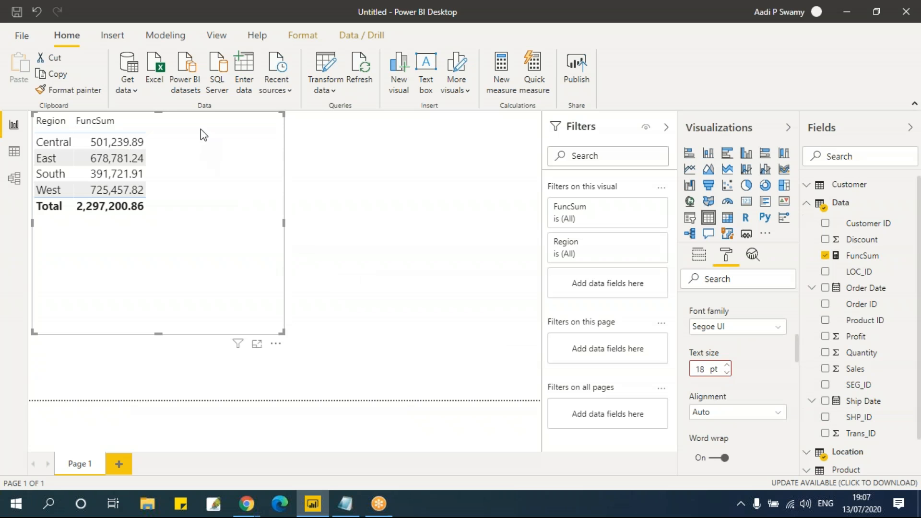
pyautogui.moveTo(217, 227); pyautogui.dragTo(320, 254)
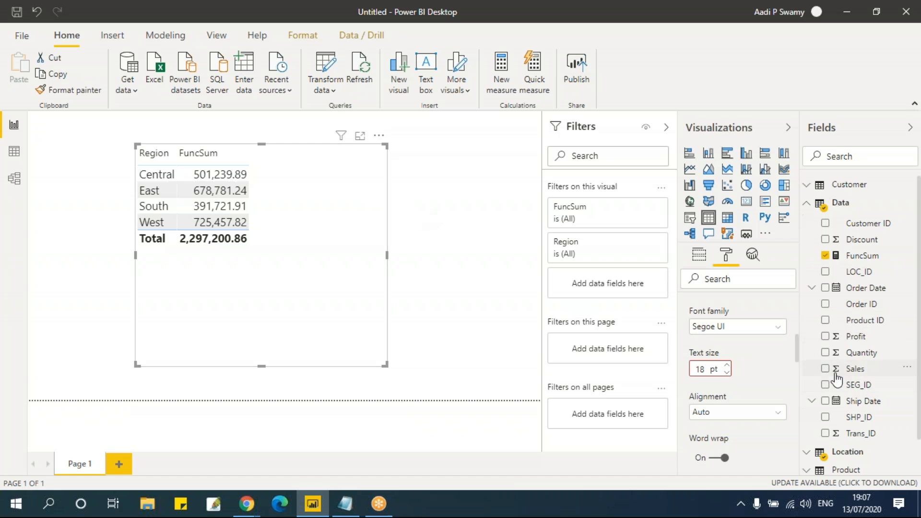
# Add the Sales field from the Data table to the table visual and shift the visual back toward the page's left side.
pyautogui.click(859, 372)
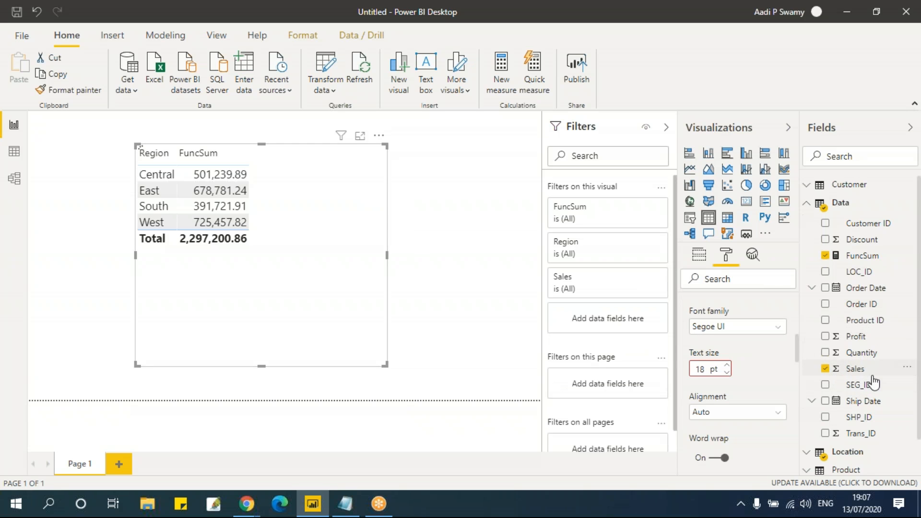
pyautogui.click(701, 259)
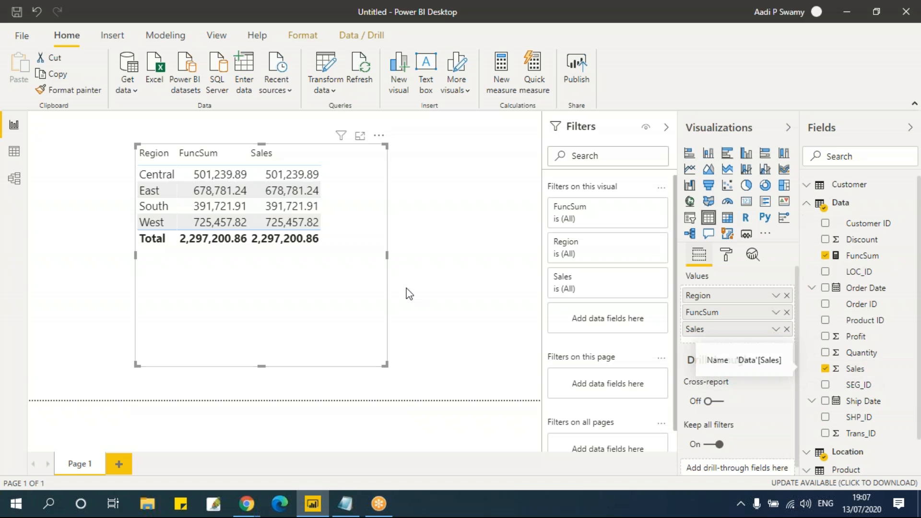
pyautogui.moveTo(364, 202); pyautogui.dragTo(312, 207)
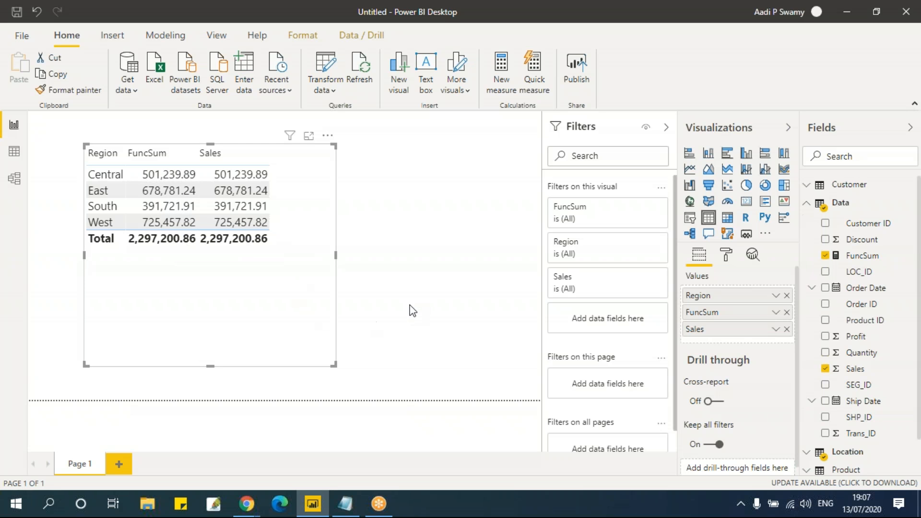
# Create a measure in the Data table with the formula FuncAerage = AVERAGE(Data[Sales]).
pyautogui.click(15, 153)
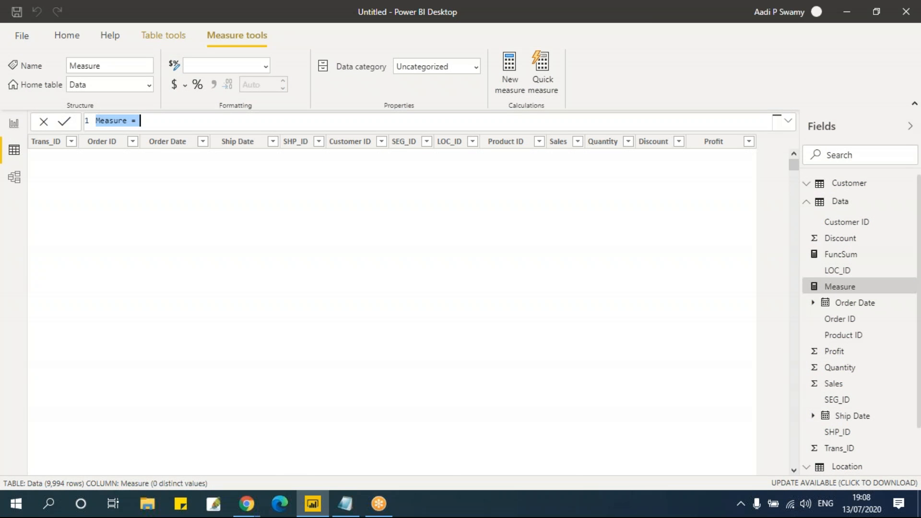
pyautogui.click(294, 122)
pyautogui.press('BackSpace')
pyautogui.press('BackSpace')
pyautogui.press('BackSpace')
pyautogui.press('BackSpace')
pyautogui.press('BackSpace')
pyautogui.press('BackSpace')
pyautogui.press('BackSpace')
pyautogui.press('BackSpace')
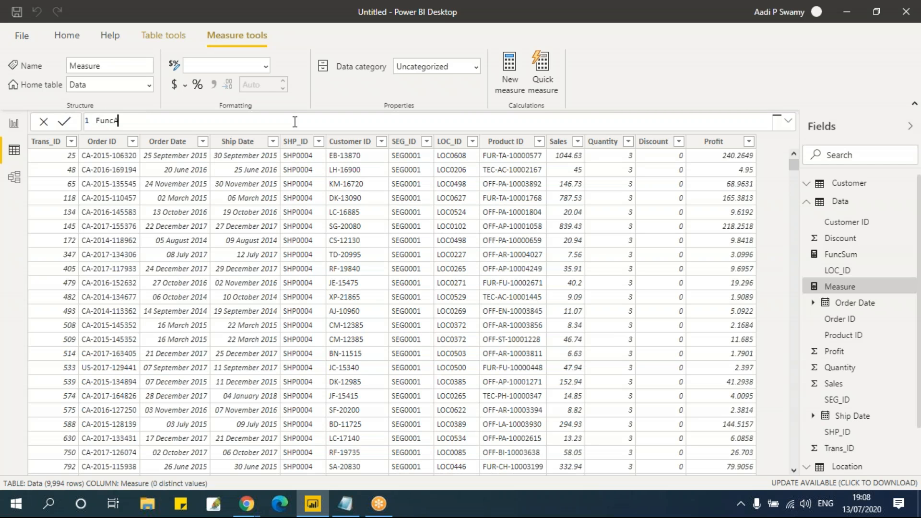
pyautogui.write('ave')
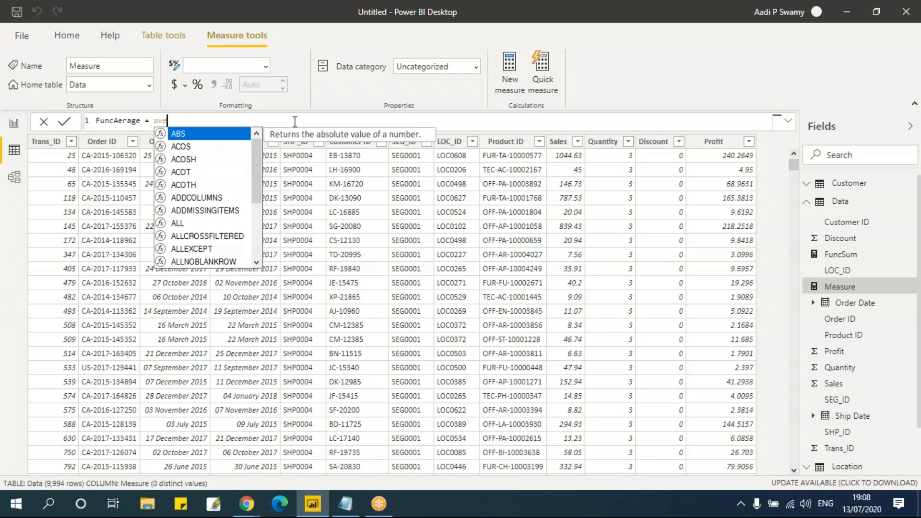
pyautogui.write('rage(Data[Sales]')
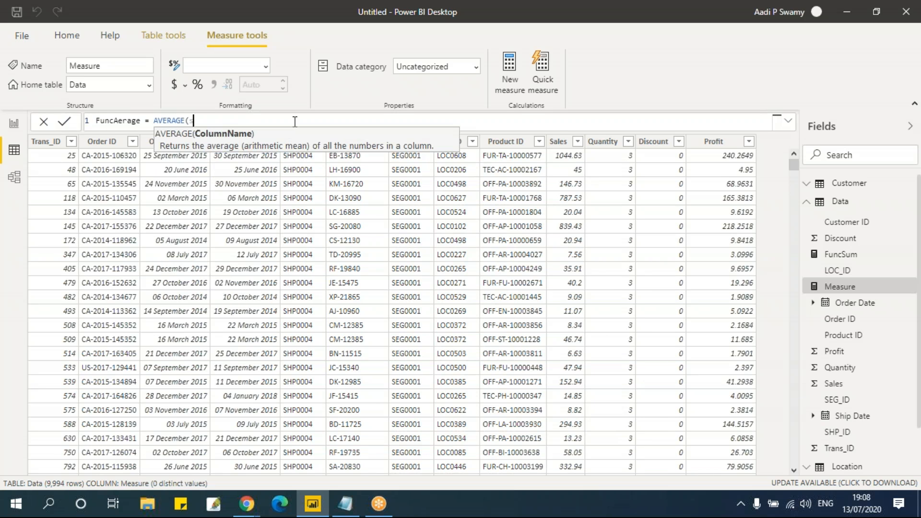
pyautogui.press('Tab')
pyautogui.write(')')
pyautogui.press('Return')
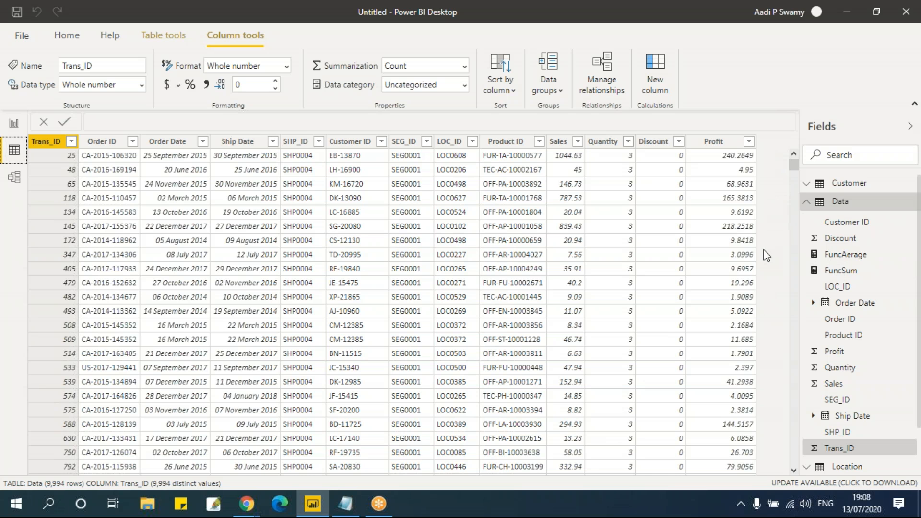
# Add the FuncAerage measure to the table visual on the report page as its last column.
pyautogui.click(14, 123)
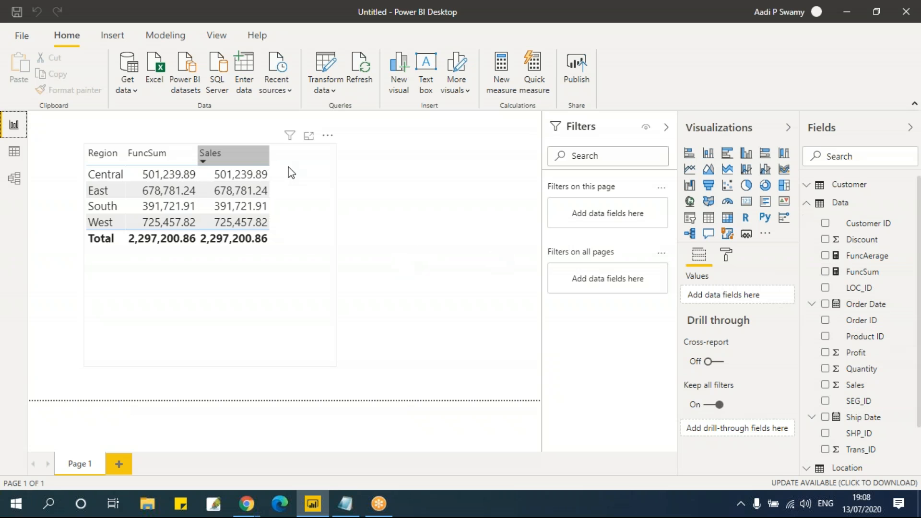
pyautogui.click(302, 172)
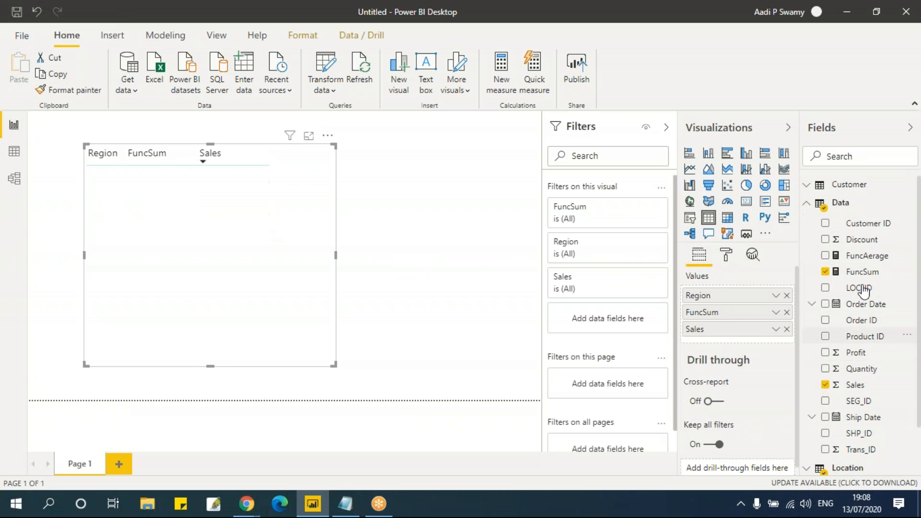
pyautogui.moveTo(858, 265); pyautogui.dragTo(622, 381)
pyautogui.moveTo(289, 207); pyautogui.dragTo(288, 237)
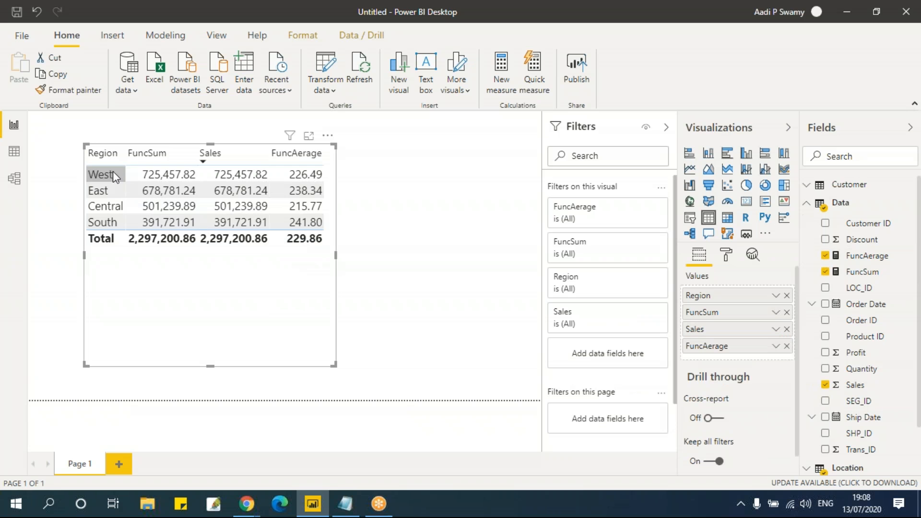
# Replace Region with the Ship Mode field from the ShipMode table as the table visual's first column and widen the visual.
pyautogui.click(809, 205)
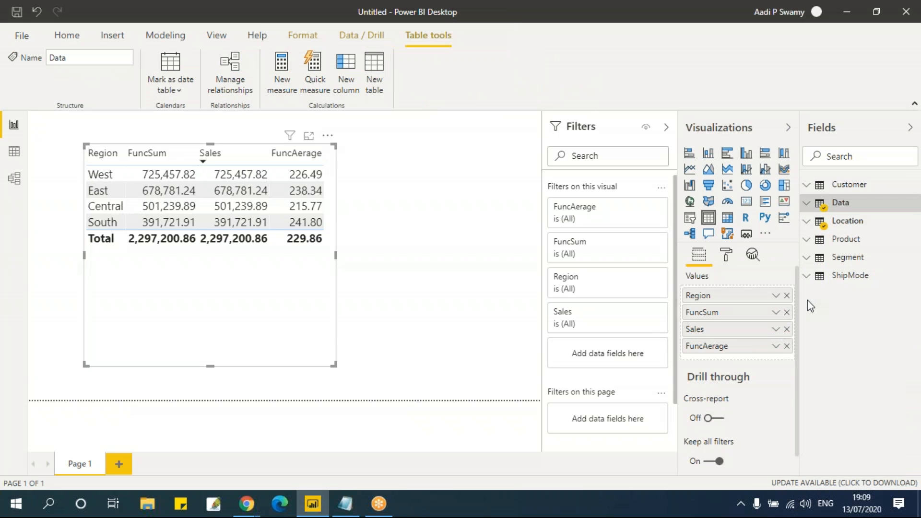
pyautogui.click(807, 279)
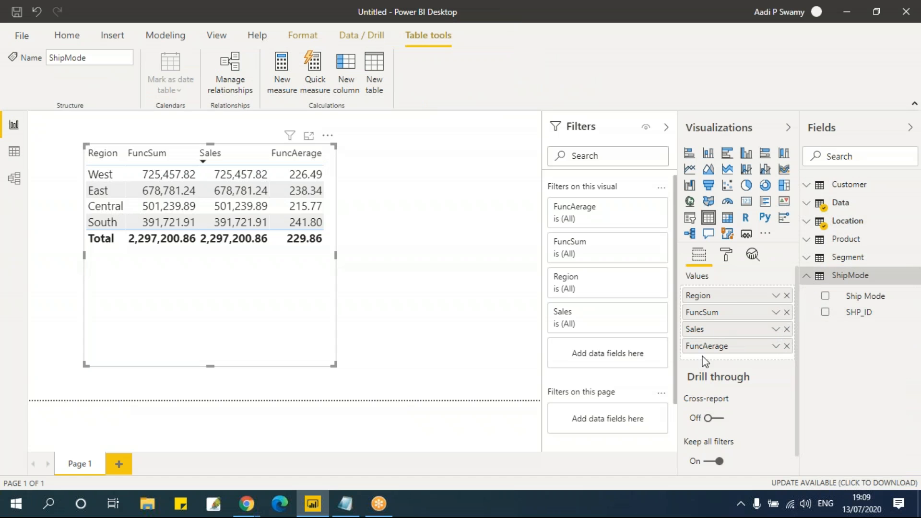
pyautogui.click(787, 296)
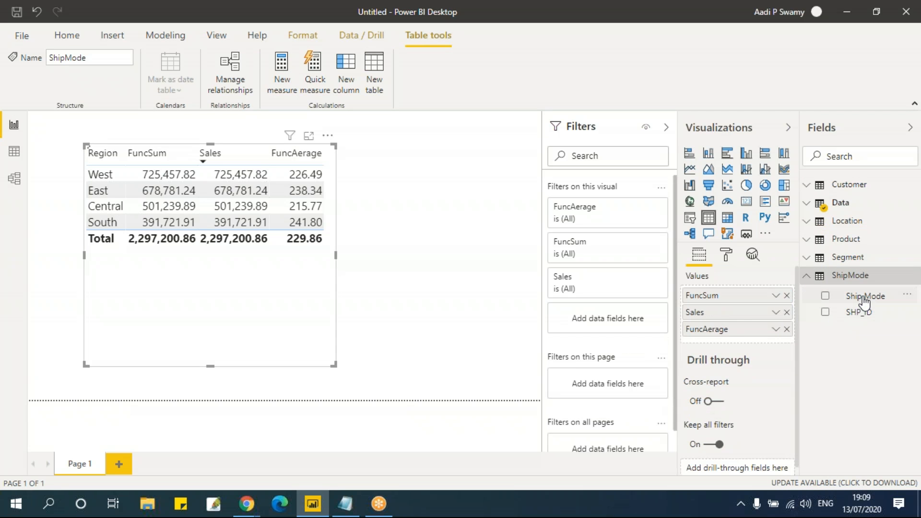
pyautogui.click(868, 300)
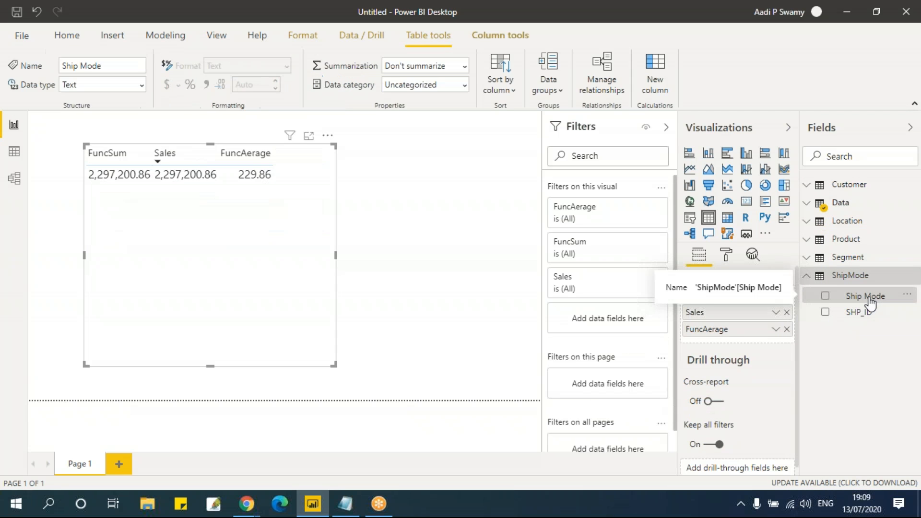
pyautogui.moveTo(861, 301); pyautogui.dragTo(741, 296)
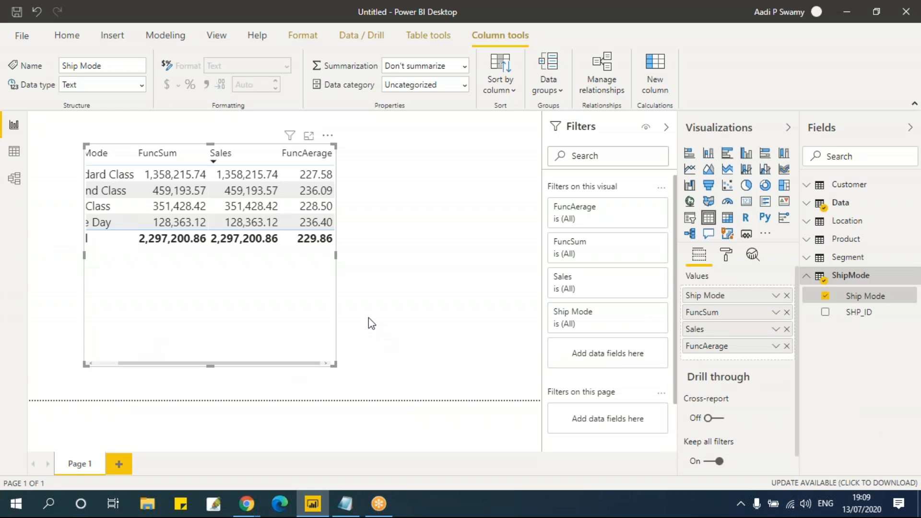
pyautogui.moveTo(340, 263); pyautogui.dragTo(464, 274)
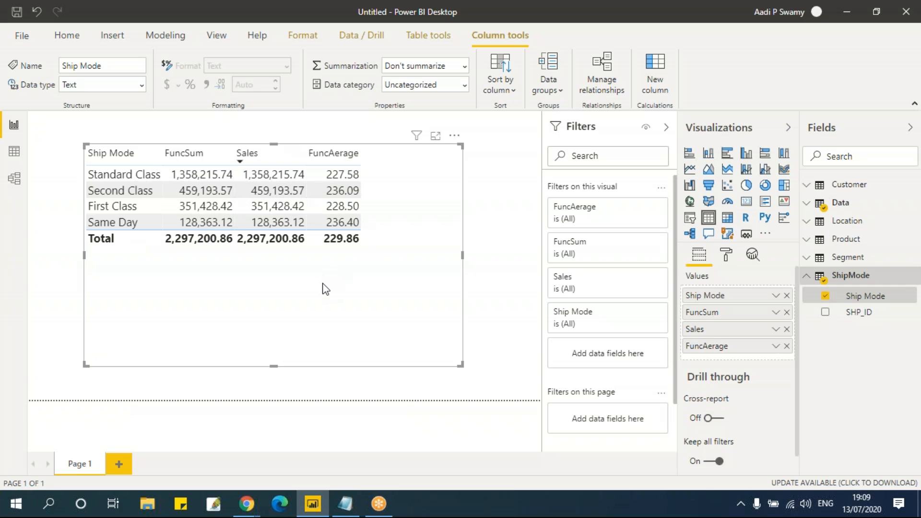
# Add the Segment field directly after Ship Mode in the table visual and enlarge the visual to fit all its rows.
pyautogui.click(810, 262)
pyautogui.moveTo(858, 294); pyautogui.dragTo(773, 319)
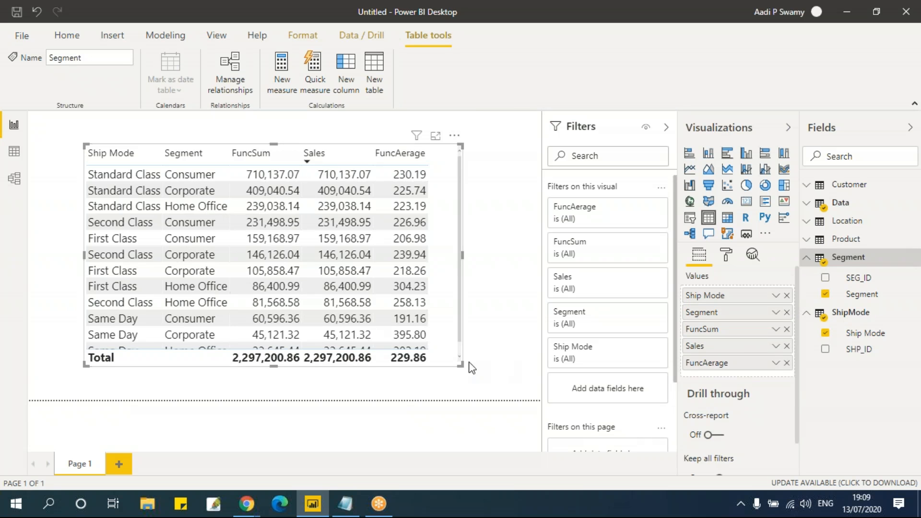
pyautogui.moveTo(462, 368); pyautogui.dragTo(482, 398)
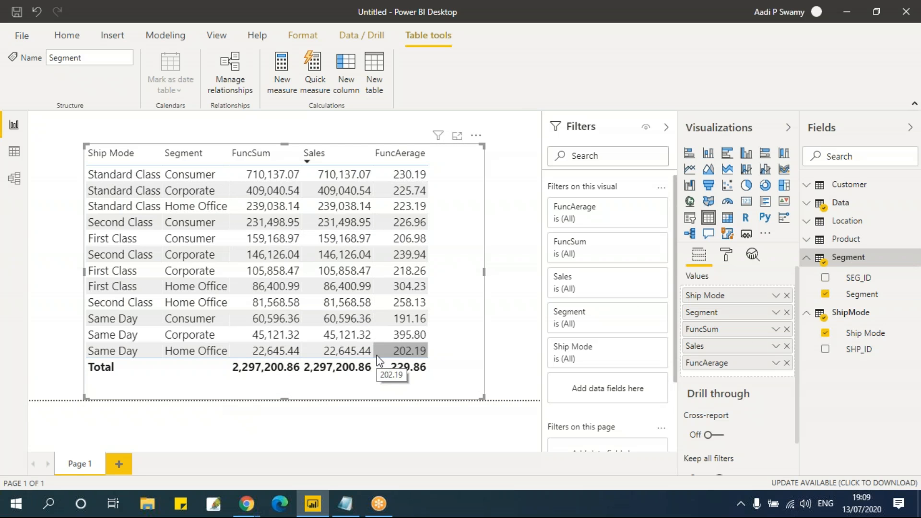
# Create a measure in the Data table with the formula FuncMin = MIN(Data[Sales]).
pyautogui.click(14, 151)
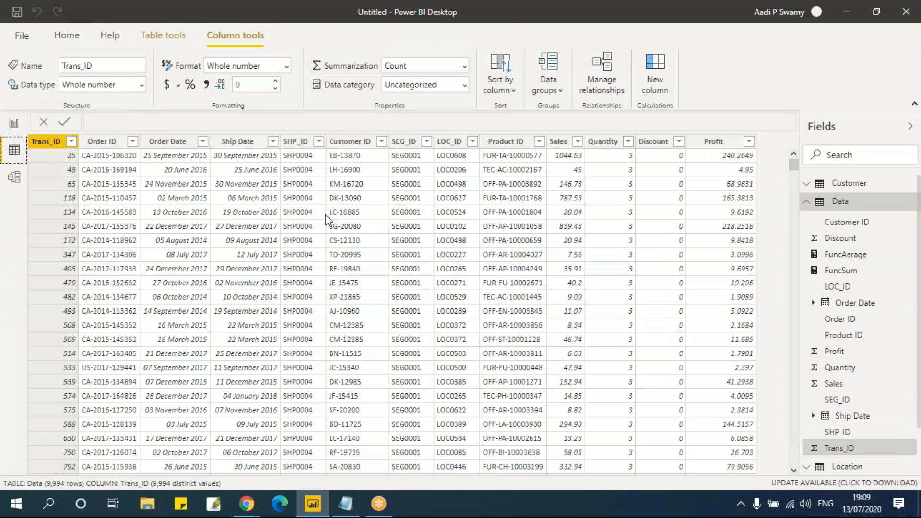
pyautogui.click(178, 35)
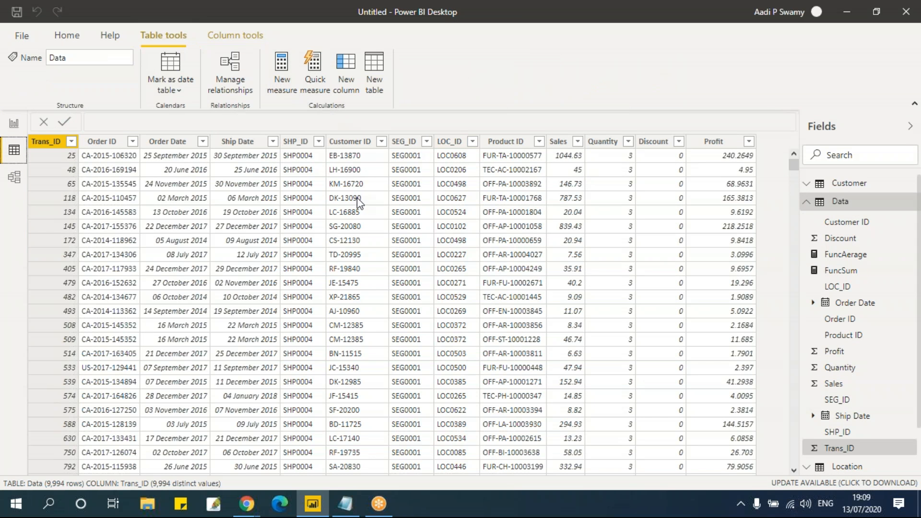
pyautogui.click(237, 122)
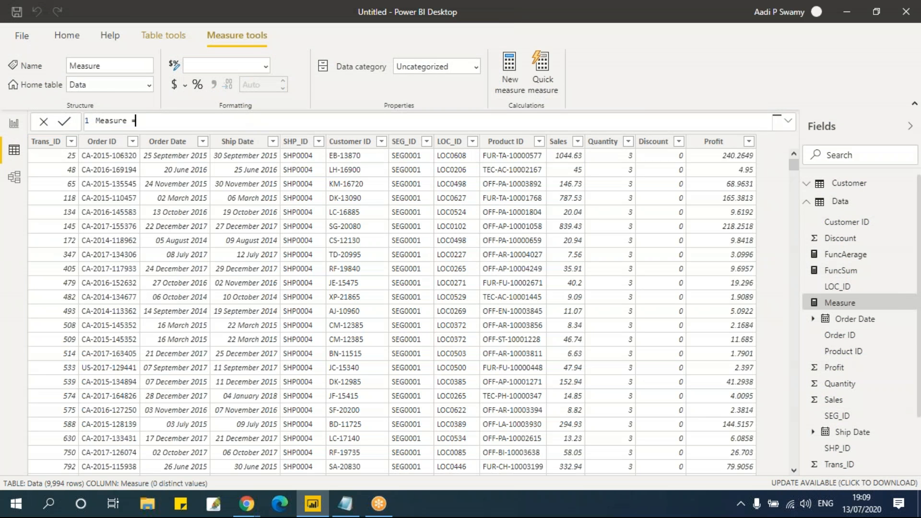
pyautogui.press('BackSpace')
pyautogui.press('BackSpace')
pyautogui.press('BackSpace')
pyautogui.press('BackSpace')
pyautogui.press('BackSpace')
pyautogui.press('BackSpace')
pyautogui.press('BackSpace')
pyautogui.press('BackSpace')
pyautogui.press('BackSpace')
pyautogui.press('BackSpace')
pyautogui.write('cMin = min')
pyautogui.press('Tab')
pyautogui.write('s')
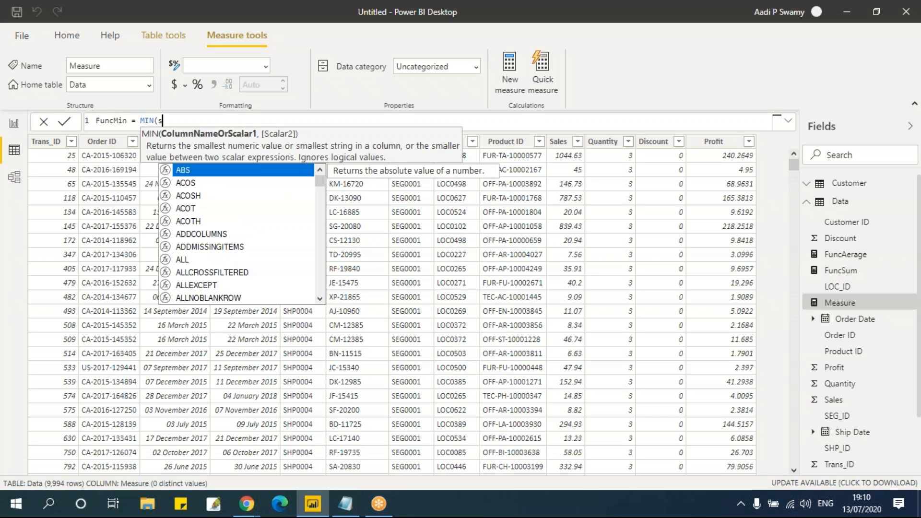
pyautogui.write('ale')
pyautogui.press('Tab')
pyautogui.write(')')
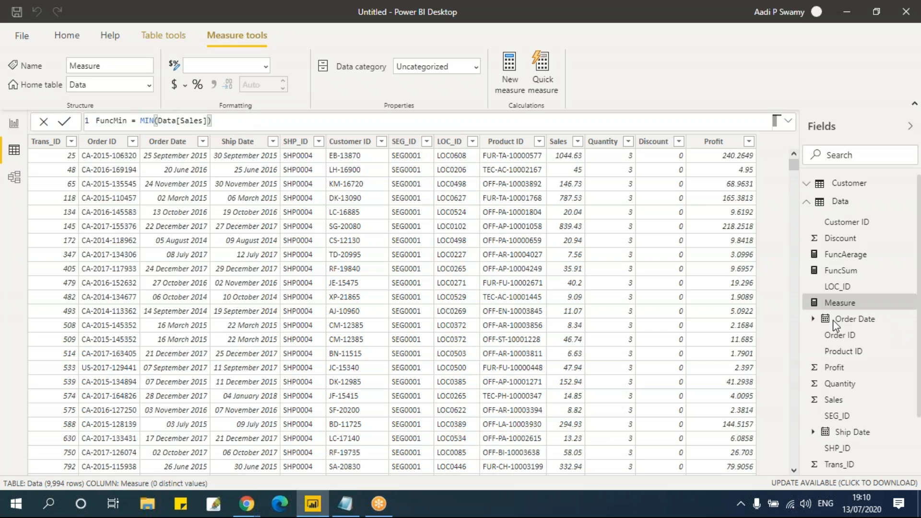
pyautogui.press('Return')
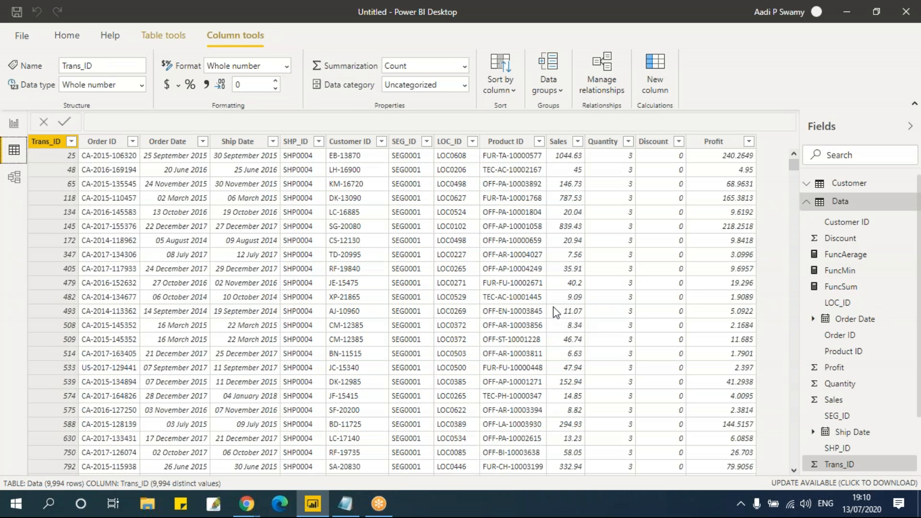
# Create a measure in the Data table with the formula FuncMax = MAX(Data[Sales]).
pyautogui.click(163, 36)
pyautogui.click(287, 90)
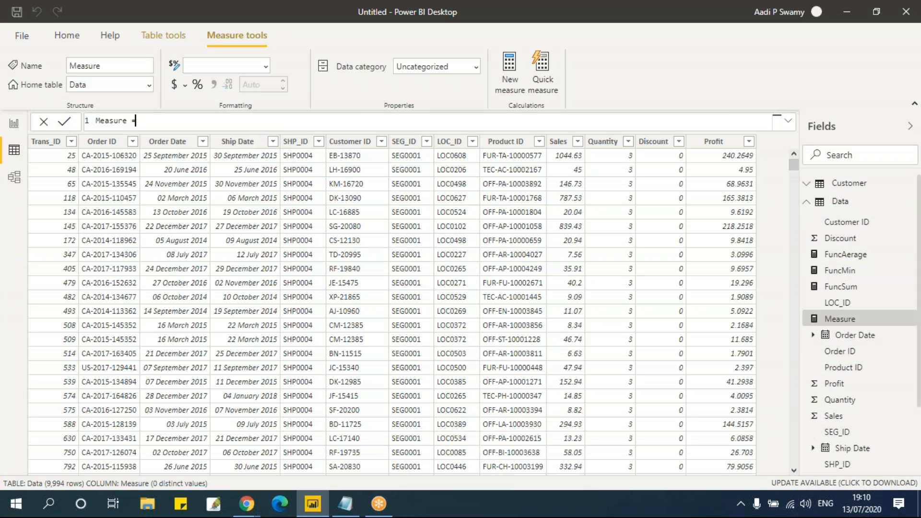
pyautogui.press('BackSpace')
pyautogui.press('BackSpace')
pyautogui.press('BackSpace')
pyautogui.press('BackSpace')
pyautogui.press('BackSpace')
pyautogui.press('BackSpace')
pyautogui.press('BackSpace')
pyautogui.write('FuncMax = MAX(s')
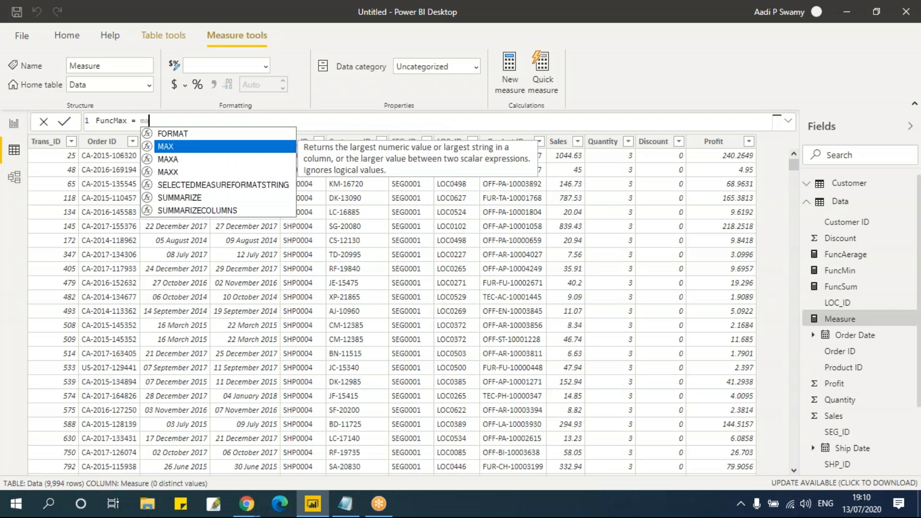
pyautogui.write('ale')
pyautogui.press('Tab')
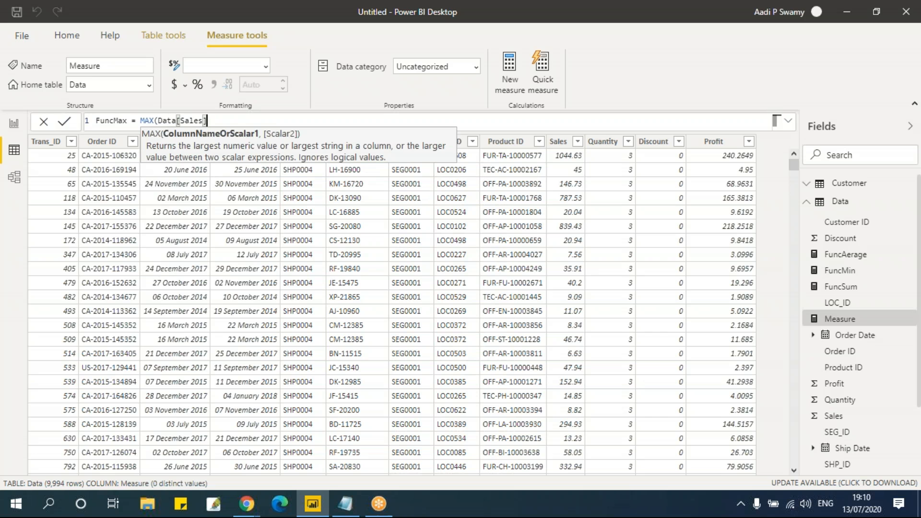
pyautogui.write(')')
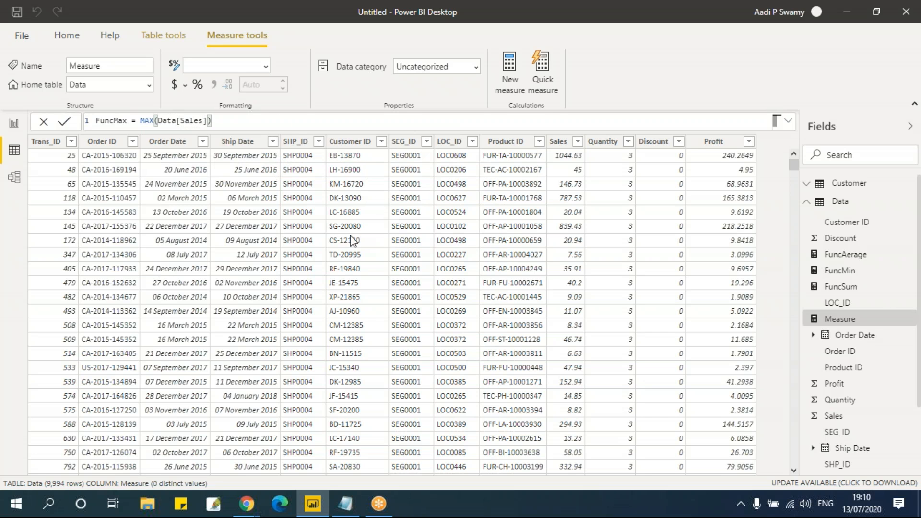
pyautogui.press('Return')
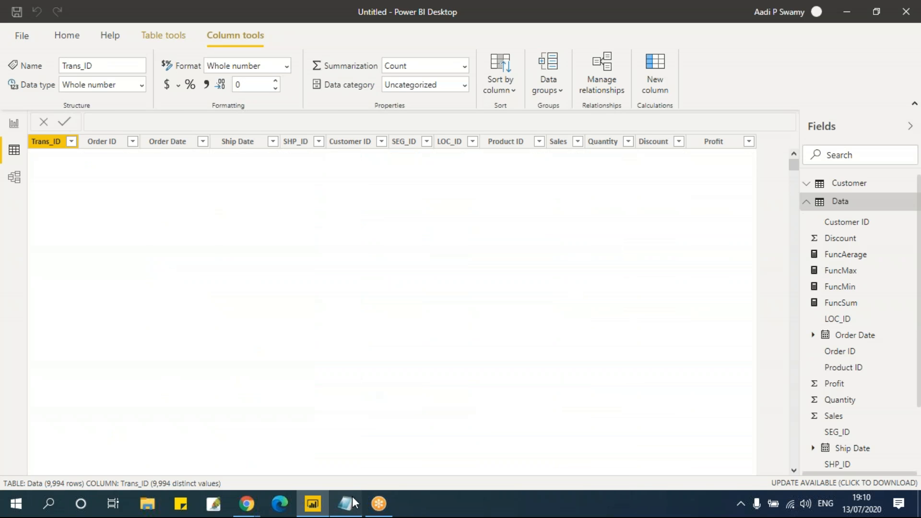
# Switch to the DAX Functions notes in Notepad to review the list of measure formulas.
pyautogui.click(352, 496)
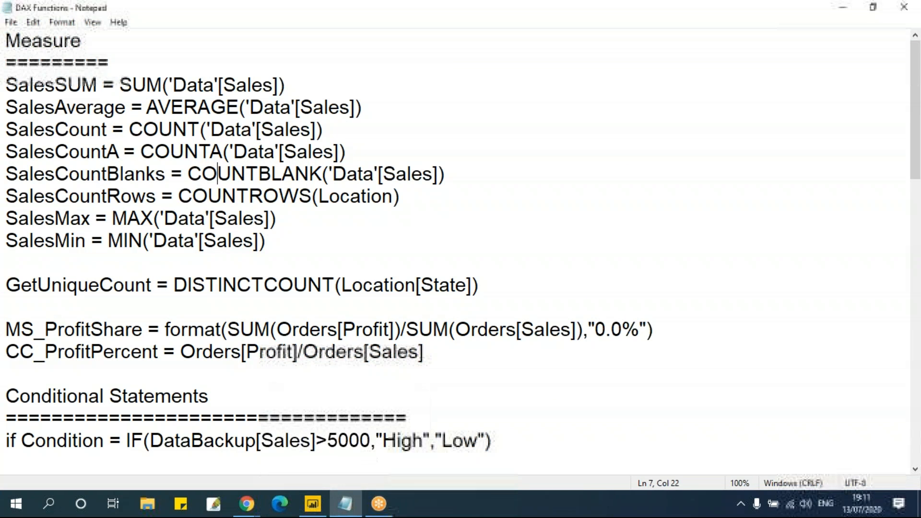
# Switch to Power BI Desktop and create a measure in the Data table with the formula FuncCount = COUNT(Location[State]).
pyautogui.click(312, 504)
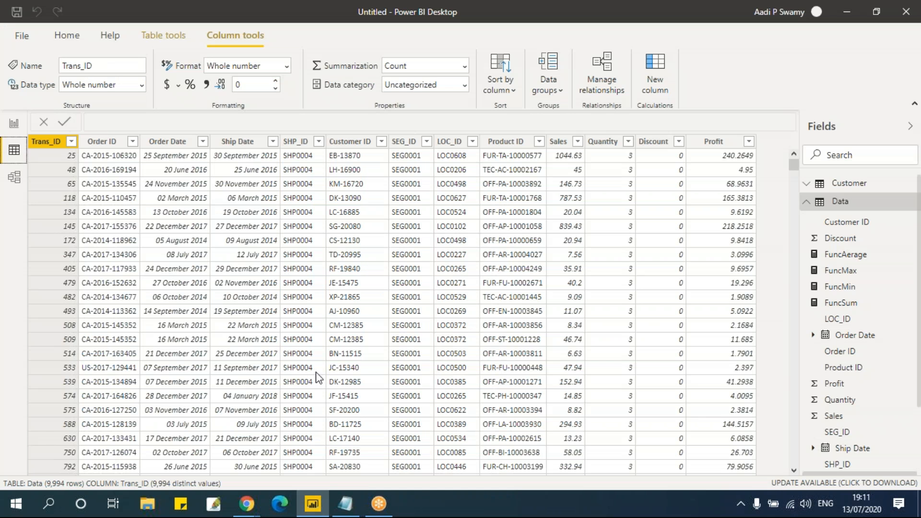
pyautogui.click(165, 38)
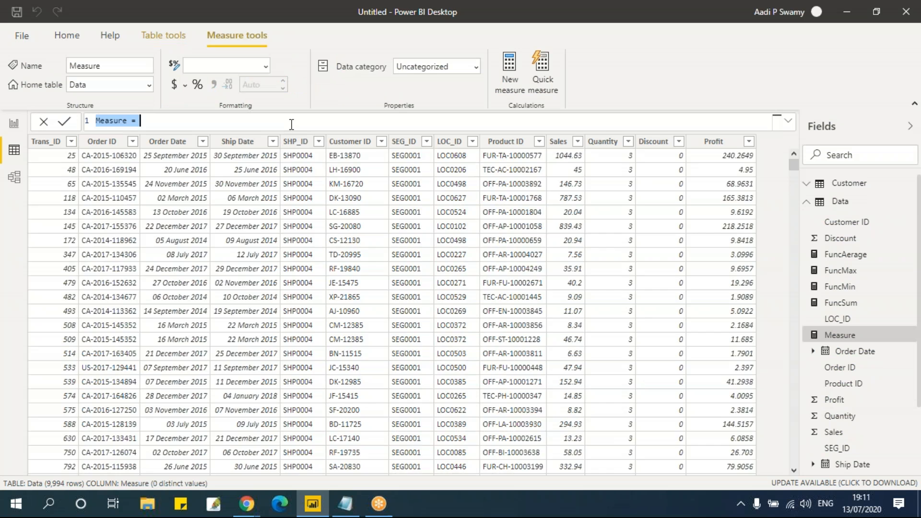
pyautogui.press('BackSpace')
pyautogui.press('BackSpace')
pyautogui.press('BackSpace')
pyautogui.press('BackSpace')
pyautogui.press('BackSpace')
pyautogui.press('BackSpace')
pyautogui.press('BackSpace')
pyautogui.press('BackSpace')
pyautogui.press('BackSpace')
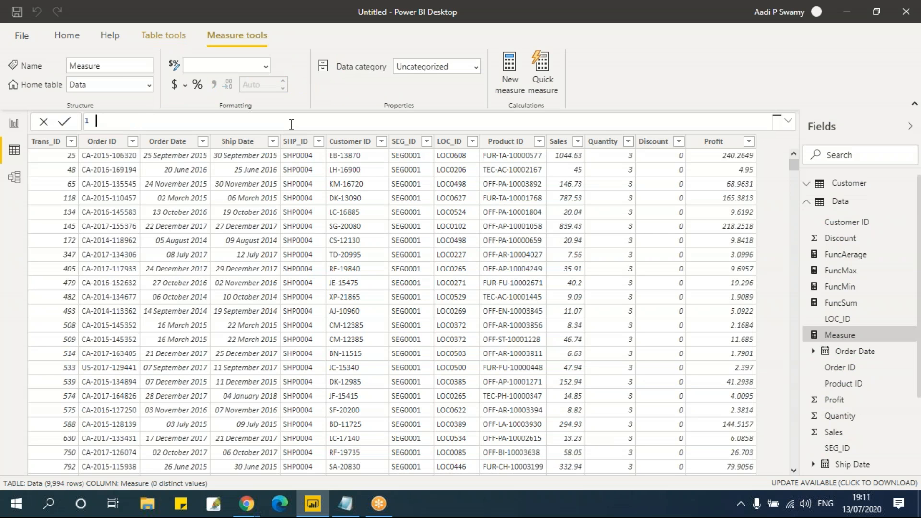
pyautogui.write('FuncCount = COUNT(')
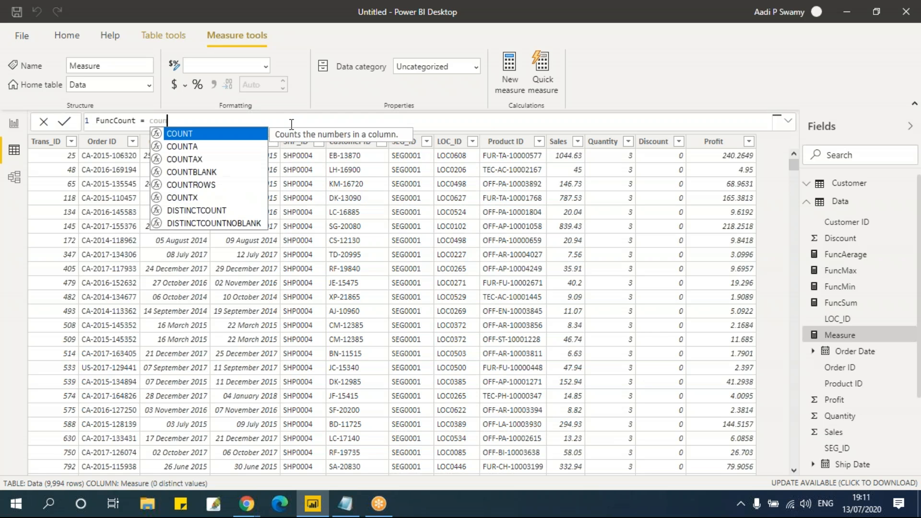
pyautogui.write('Location[State]')
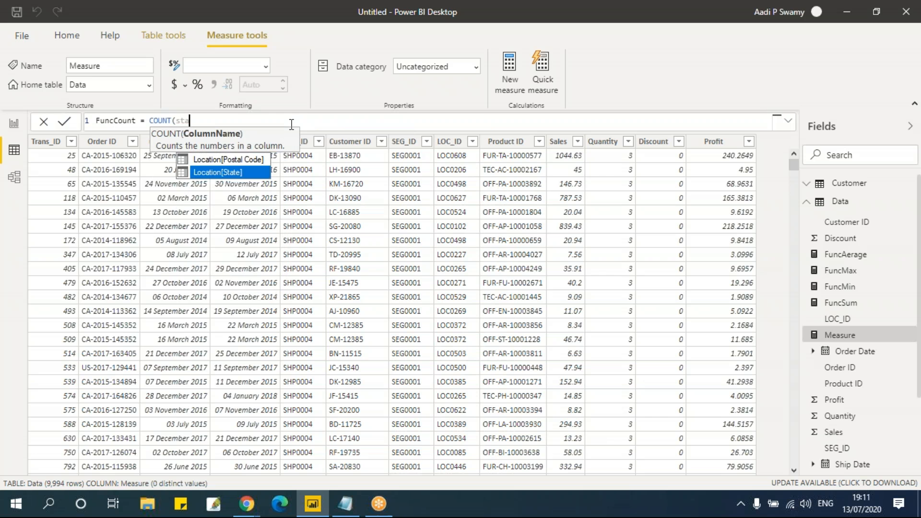
pyautogui.write(')')
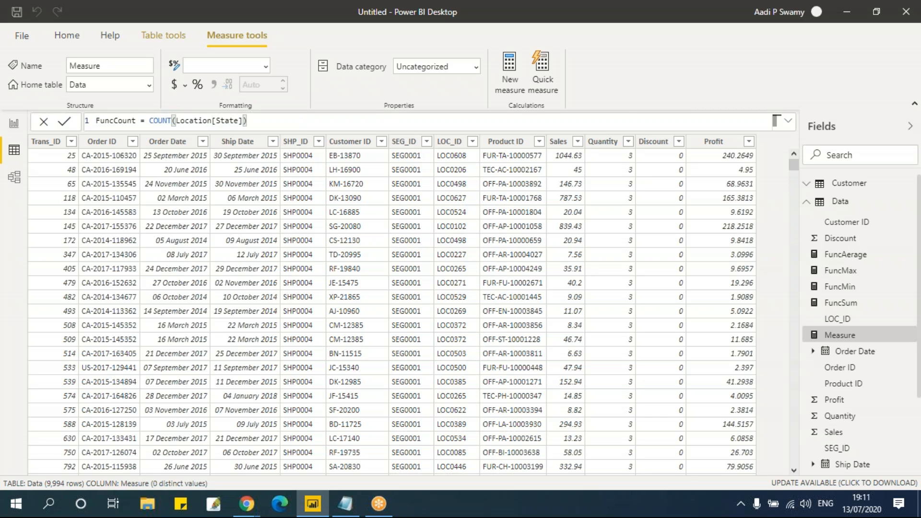
pyautogui.press('Return')
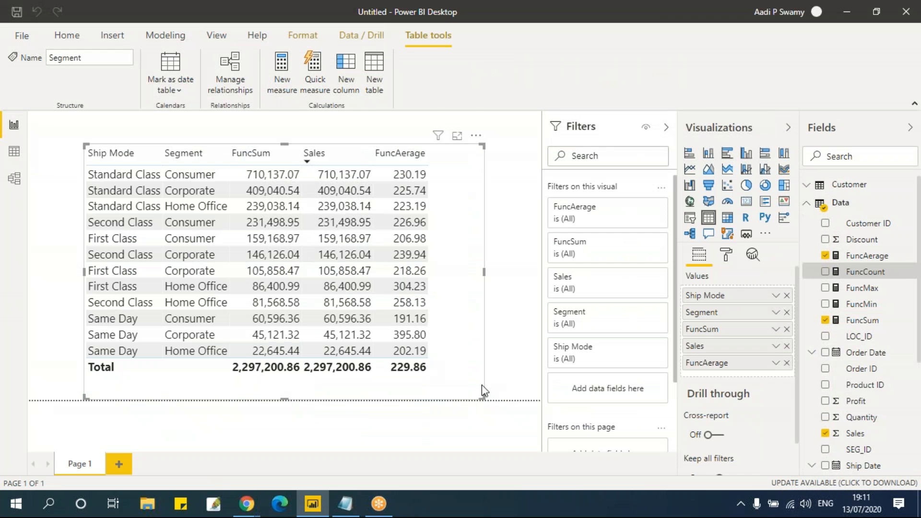
# Shrink the table visual to free up space on the report page and sort its rows by Segment.
pyautogui.moveTo(483, 398); pyautogui.dragTo(273, 290)
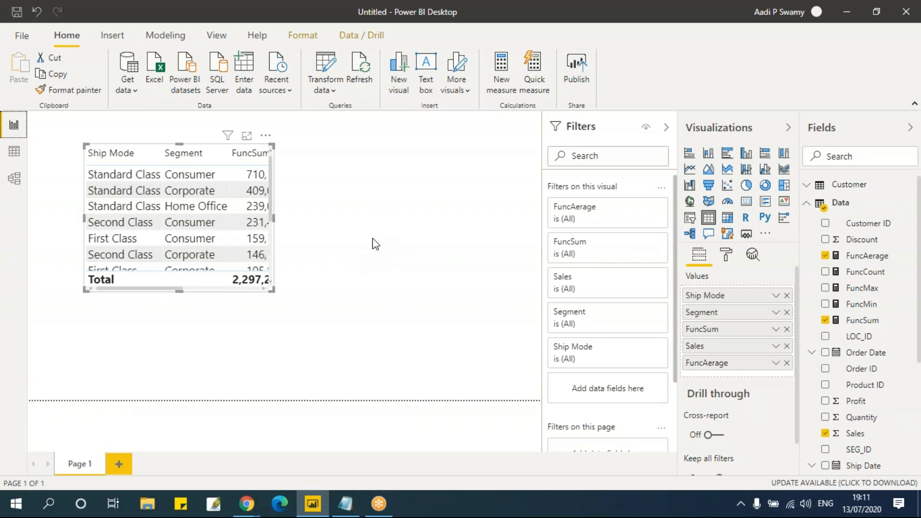
pyautogui.press('Escape')
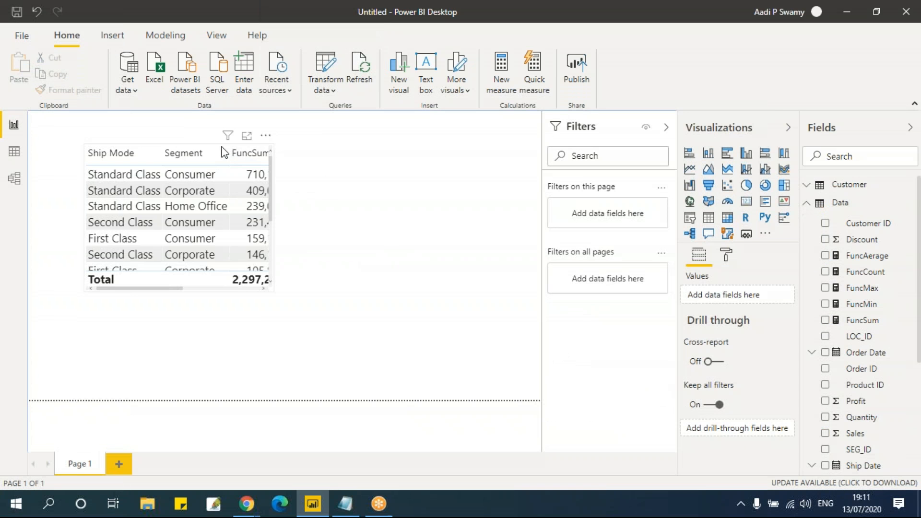
pyautogui.click(262, 289)
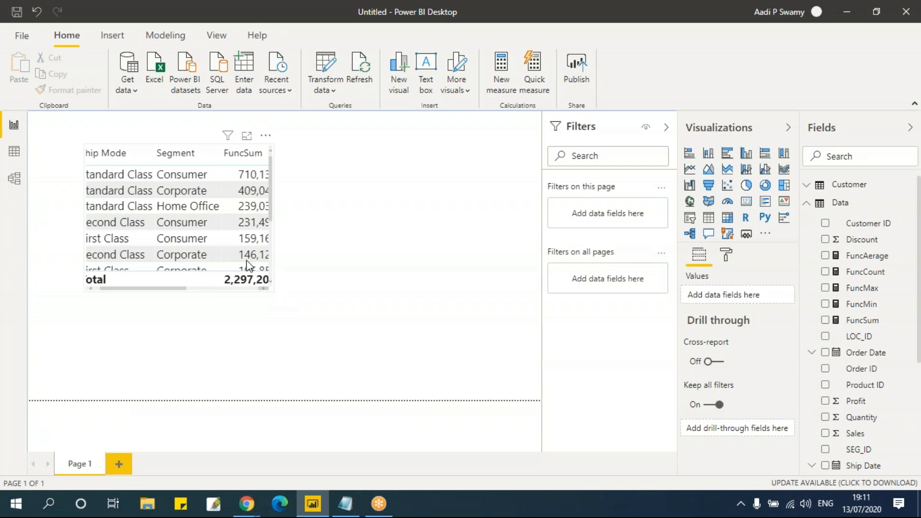
pyautogui.click(250, 277)
pyautogui.moveTo(273, 290); pyautogui.dragTo(312, 339)
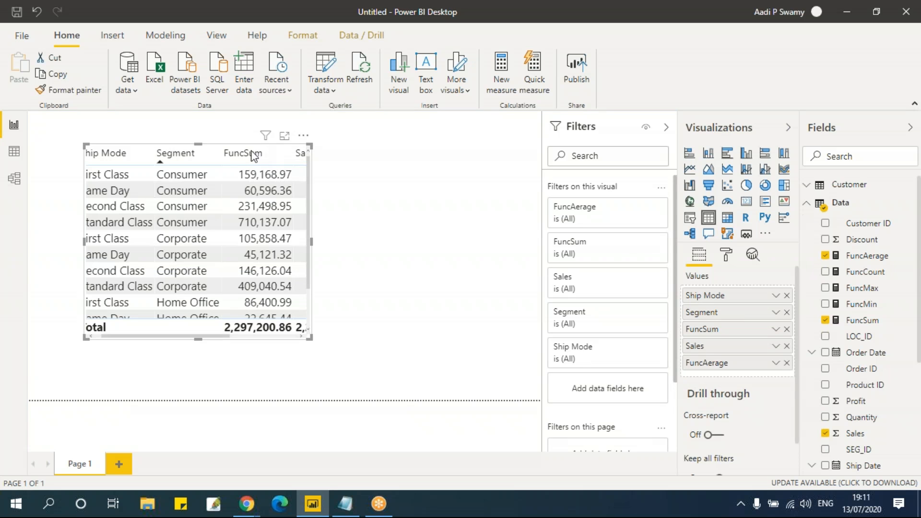
# Duplicate the table visual and place the copy directly beside the original on Page 1.
pyautogui.click(286, 152)
pyautogui.hotkey('ctrl', 'v')
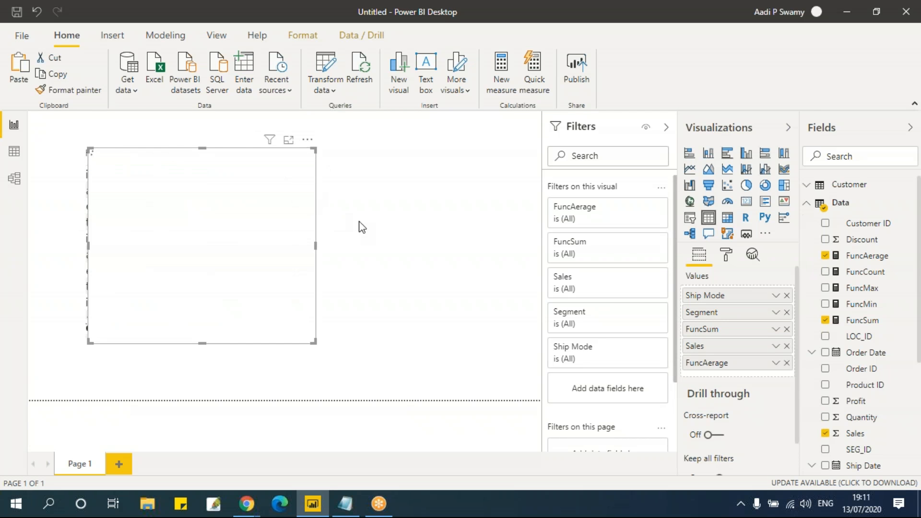
pyautogui.moveTo(508, 179); pyautogui.dragTo(525, 199)
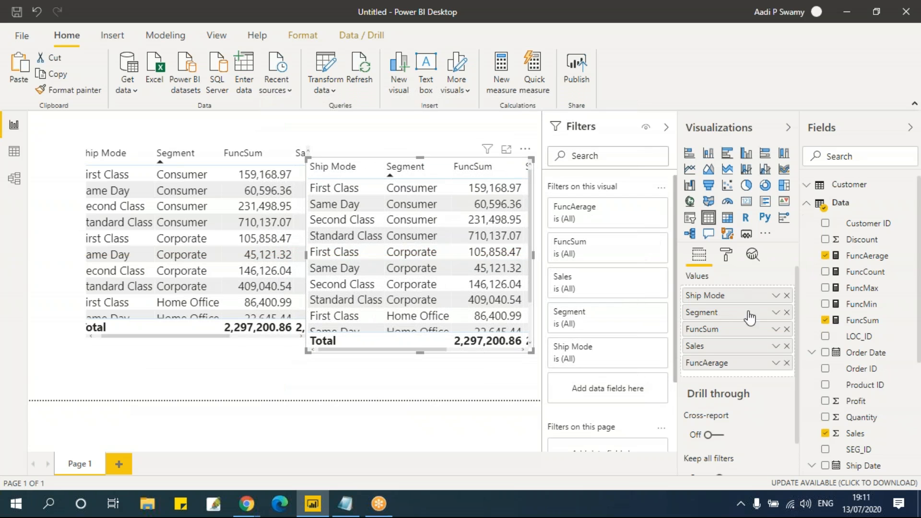
# Remove Ship Mode, Segment, FuncSum, Sales and FuncAerage from the copied table visual.
pyautogui.click(787, 296)
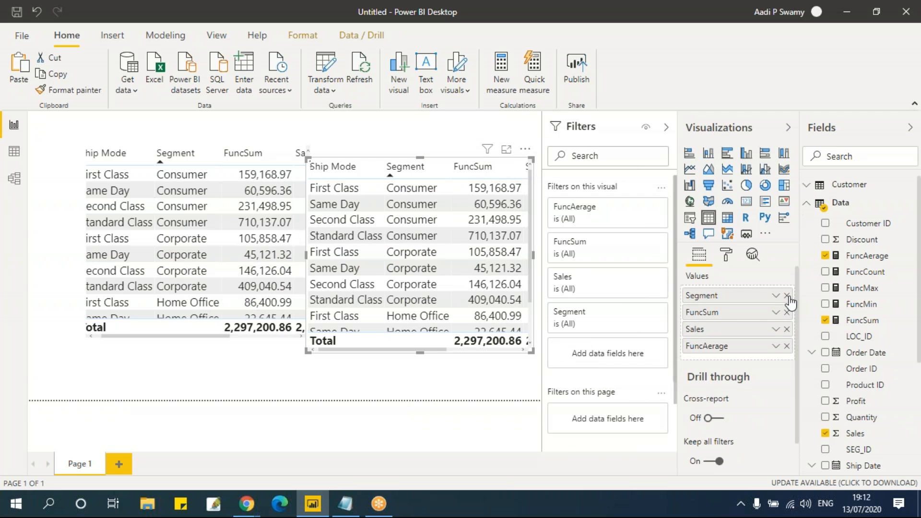
pyautogui.click(786, 296)
pyautogui.click(787, 296)
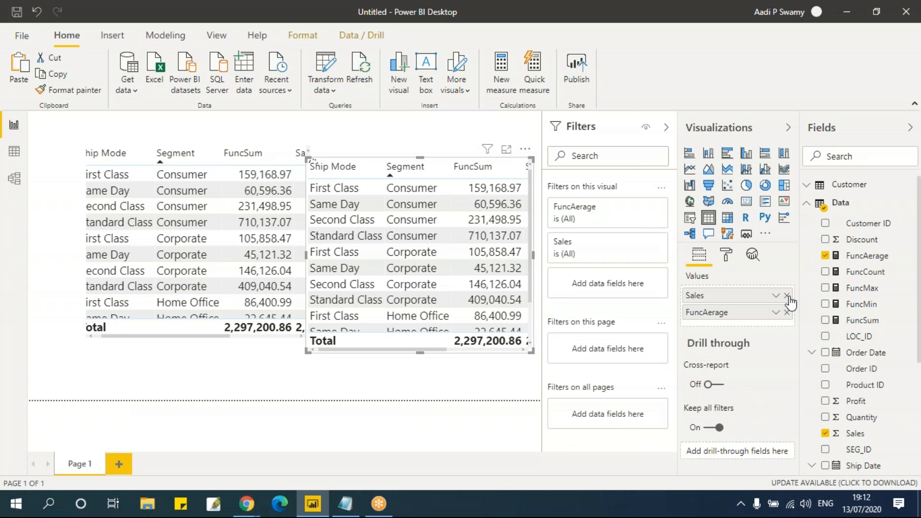
pyautogui.click(787, 296)
pyautogui.click(787, 296)
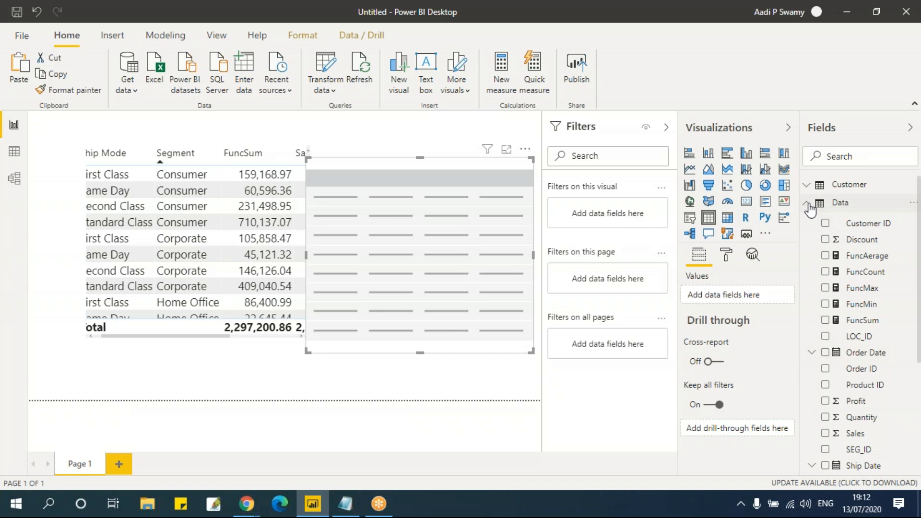
# Add Region from the Location table and the FuncCount measure from the Data table to the empty table visual.
pyautogui.click(809, 205)
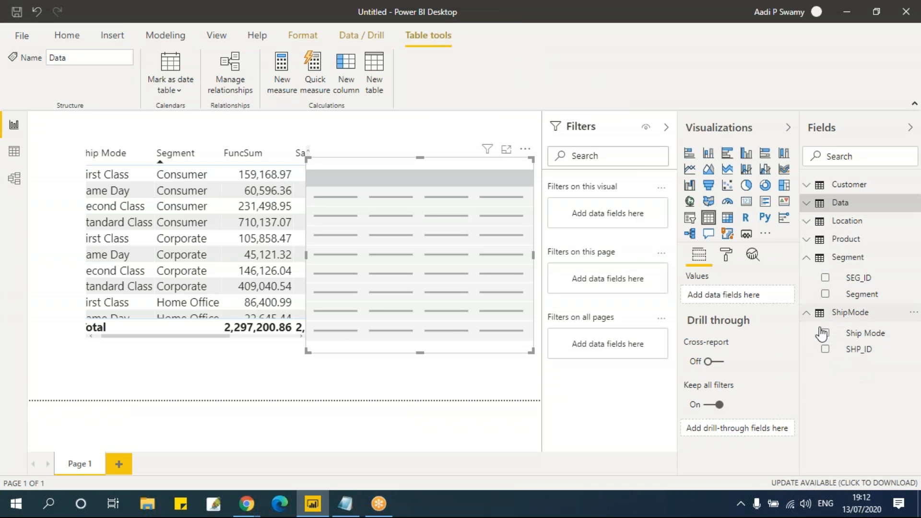
pyautogui.click(808, 223)
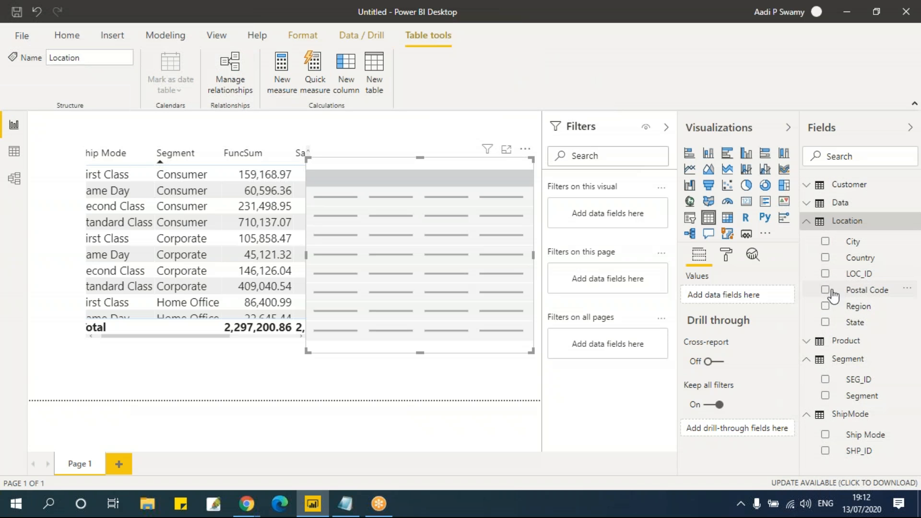
pyautogui.click(825, 306)
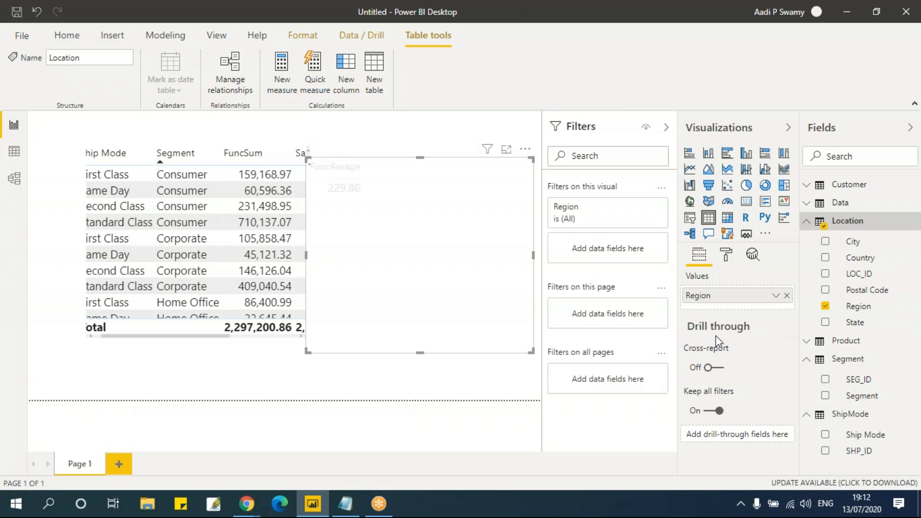
pyautogui.click(808, 221)
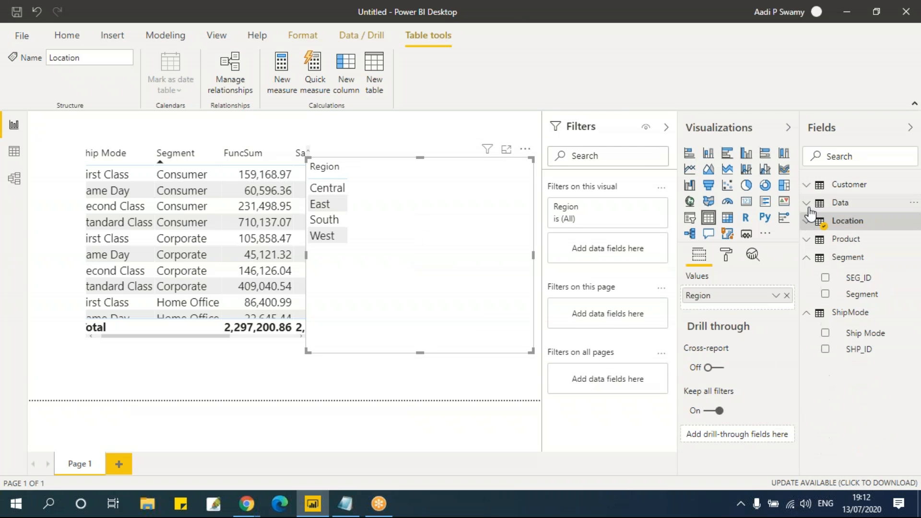
pyautogui.click(807, 204)
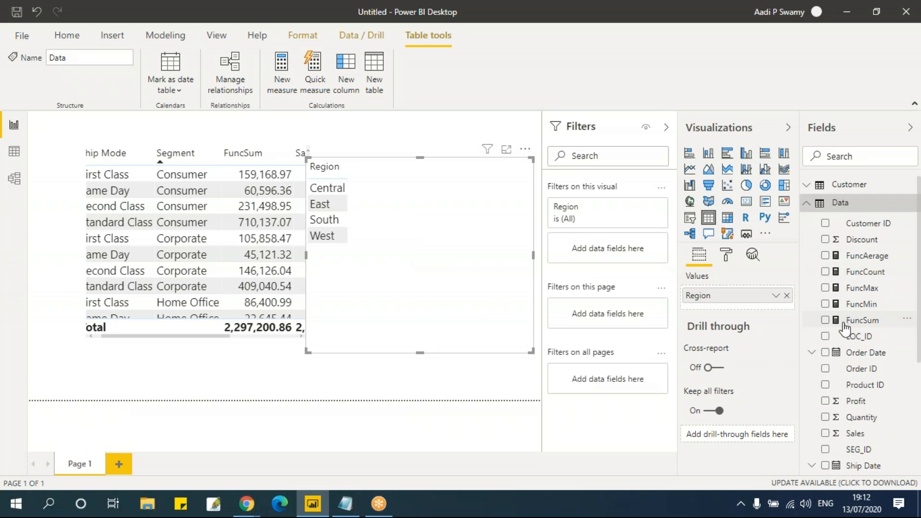
pyautogui.click(825, 271)
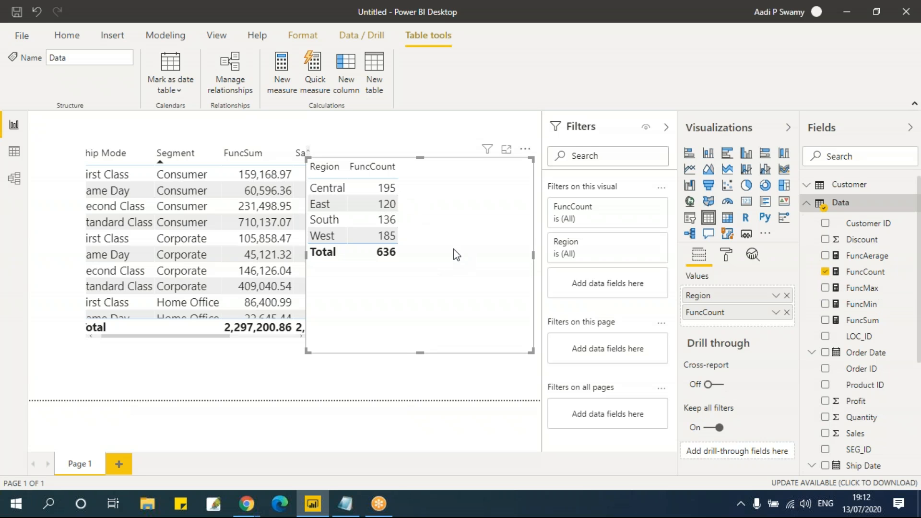
# Show the Location table's data and filter its Region column to Central only.
pyautogui.click(14, 152)
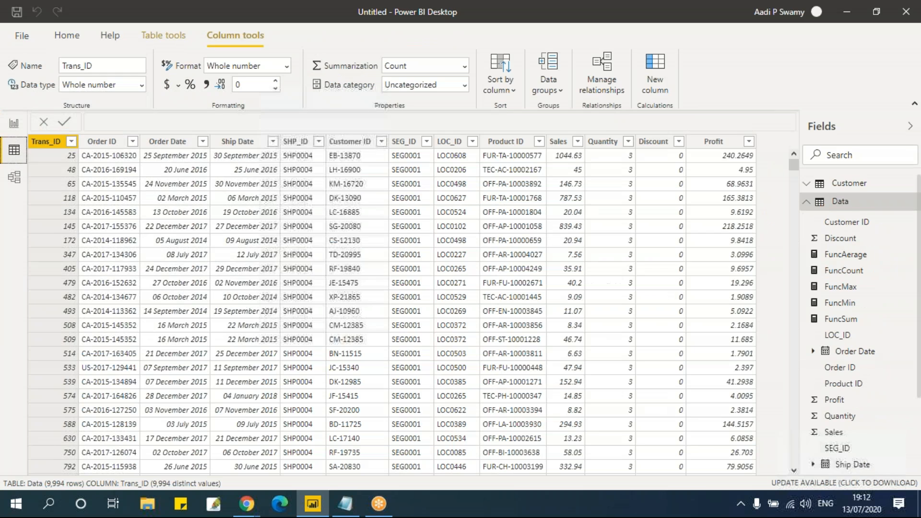
pyautogui.click(806, 204)
pyautogui.click(844, 220)
pyautogui.click(826, 277)
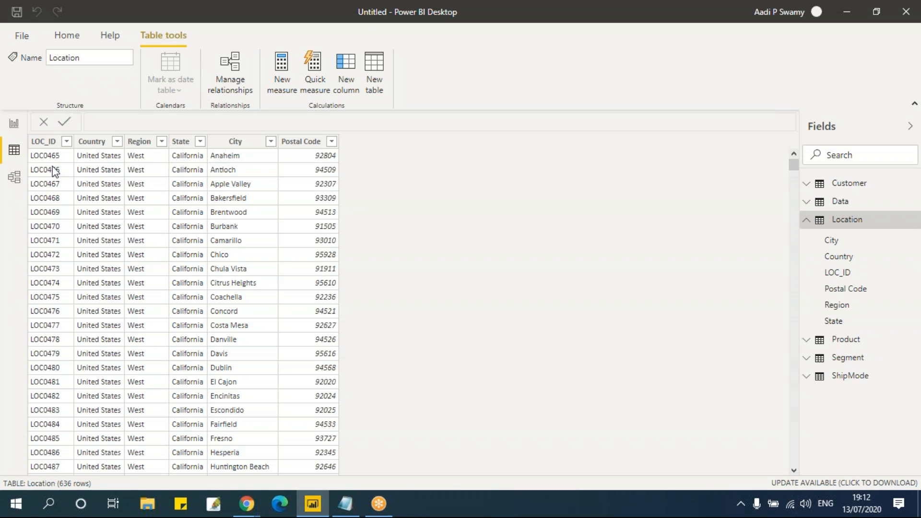
pyautogui.click(163, 142)
pyautogui.click(189, 279)
pyautogui.click(189, 290)
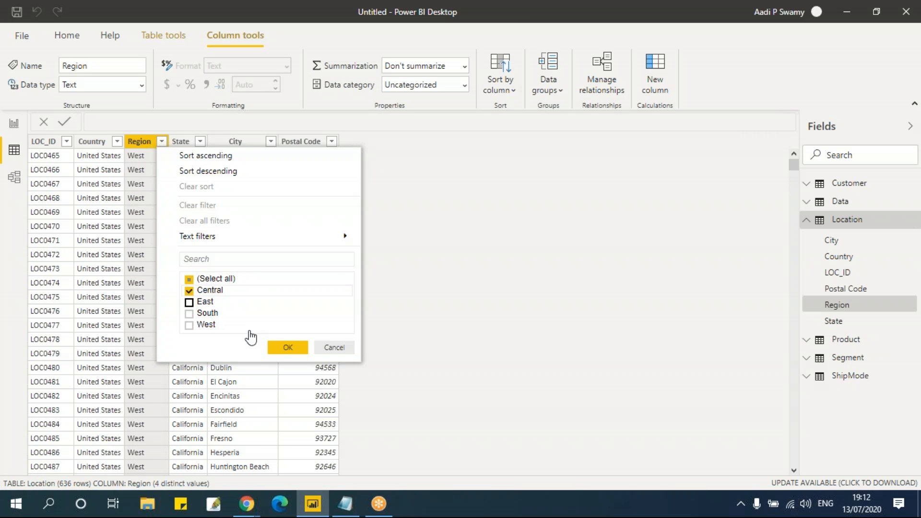
pyautogui.click(280, 347)
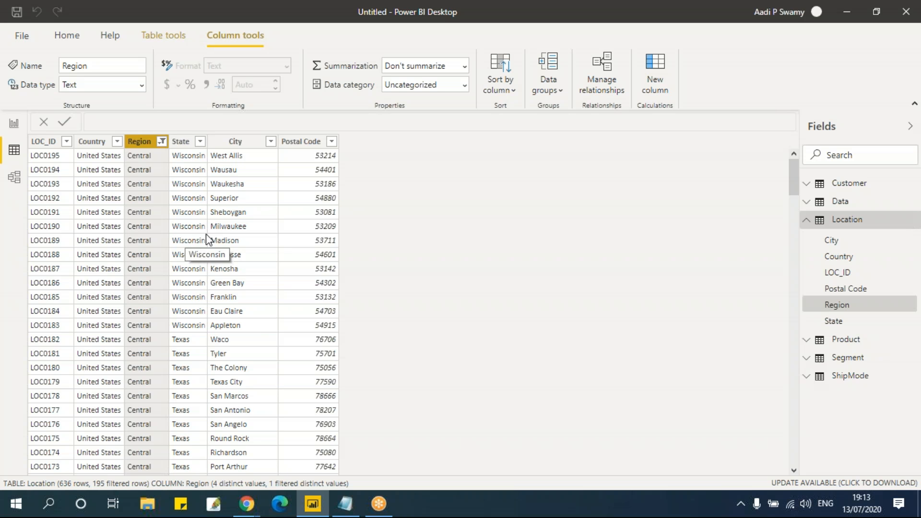
# Restore all regions in the Location table's Region filter and return to the report page.
pyautogui.click(162, 141)
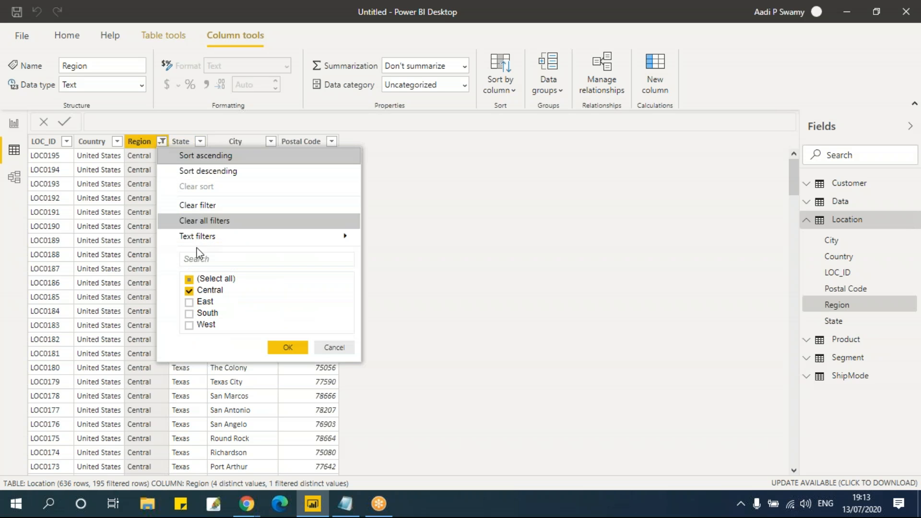
pyautogui.click(189, 290)
pyautogui.click(188, 279)
pyautogui.click(288, 346)
pyautogui.click(14, 124)
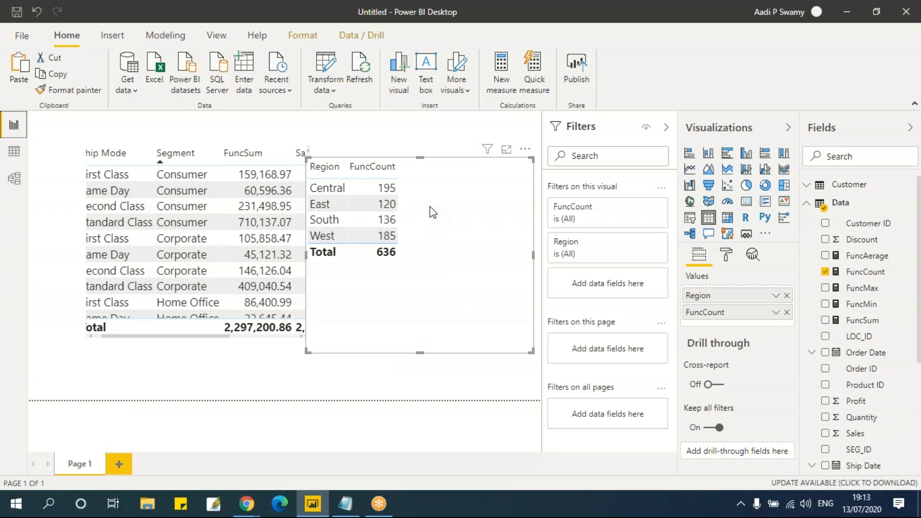
# Review the GetUniqueCount DISTINCTCOUNT formula in the Notepad notes and return to Power BI Desktop.
pyautogui.click(345, 504)
pyautogui.click(237, 286)
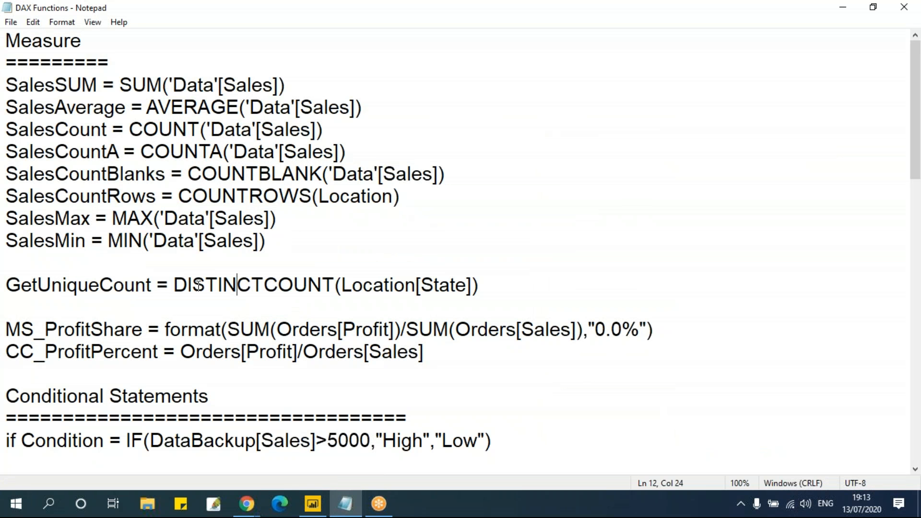
pyautogui.moveTo(188, 285); pyautogui.dragTo(332, 285)
pyautogui.click(410, 329)
pyautogui.click(348, 501)
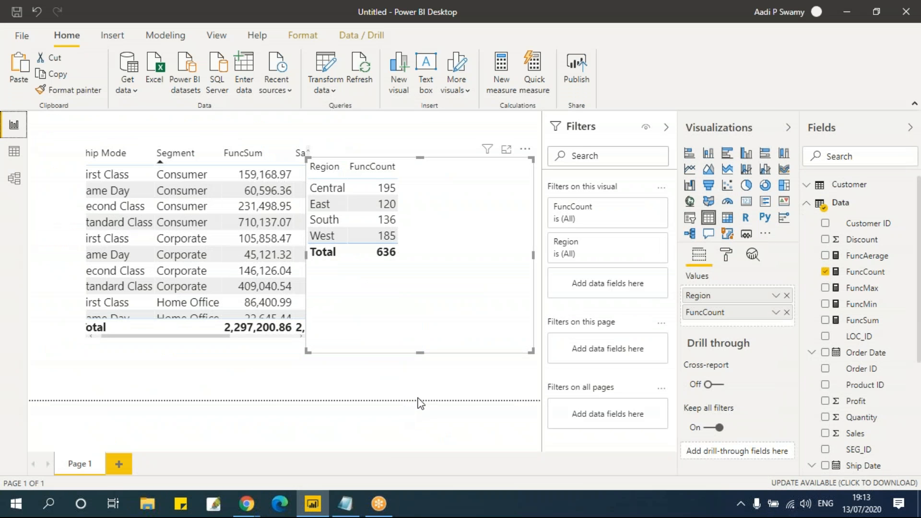
# Create the measure FuncDiscCount = DISTINCTCOUNT(Location[State]) in the Location table.
pyautogui.click(14, 152)
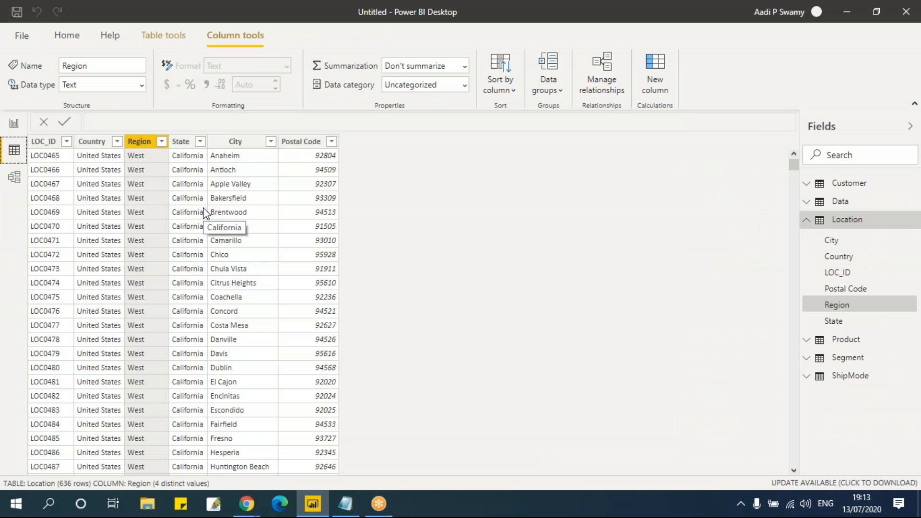
pyautogui.click(850, 224)
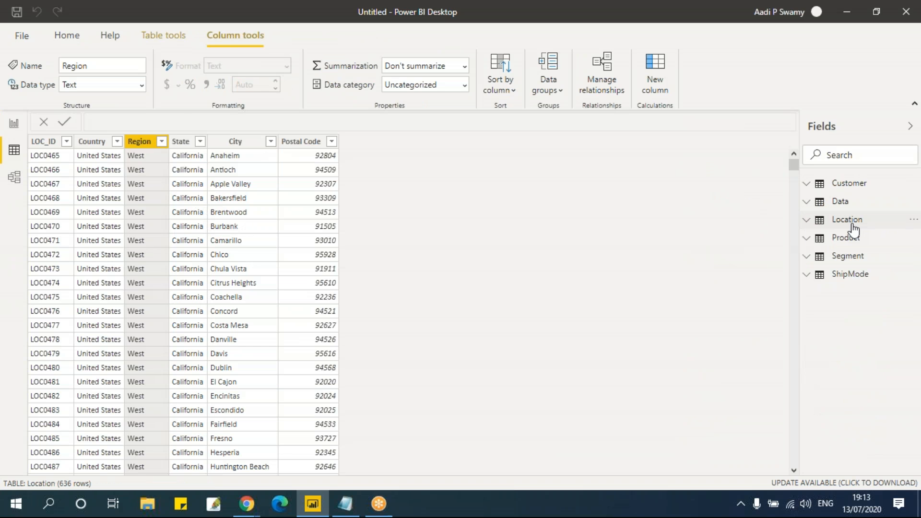
pyautogui.click(852, 225)
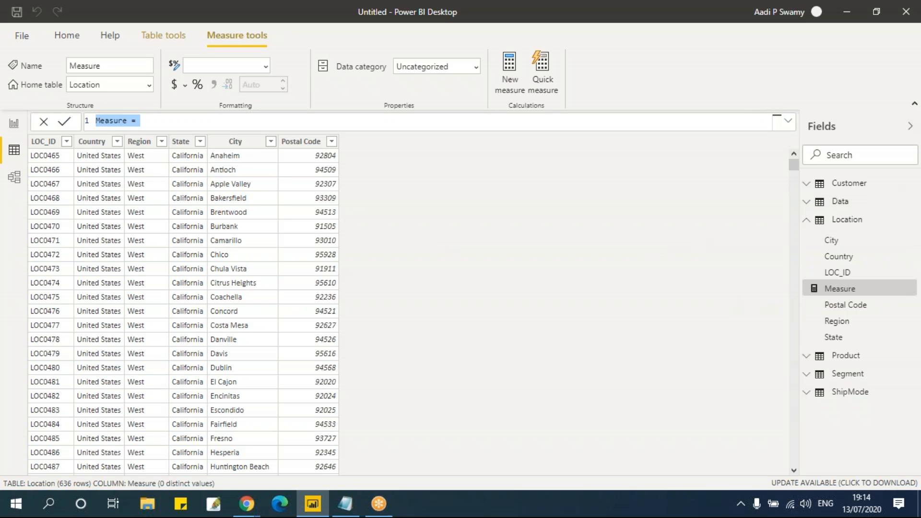
pyautogui.click(169, 122)
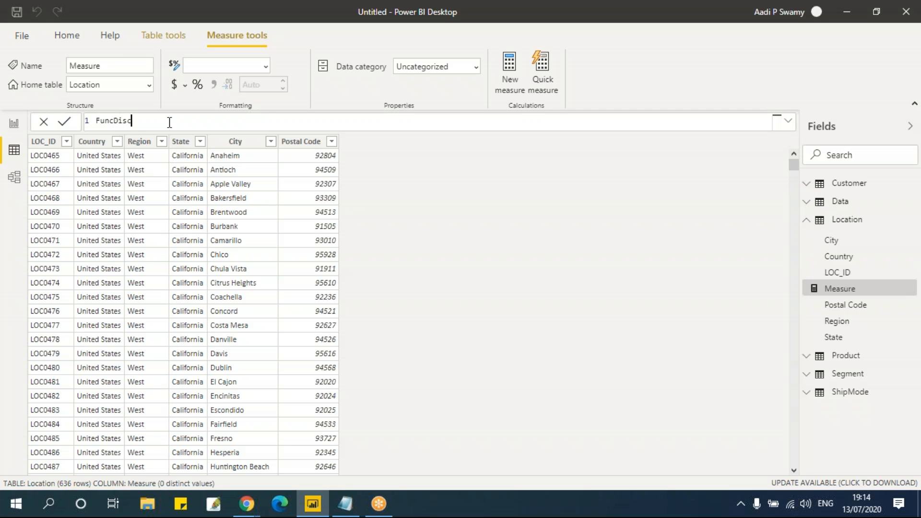
pyautogui.write('= Disc')
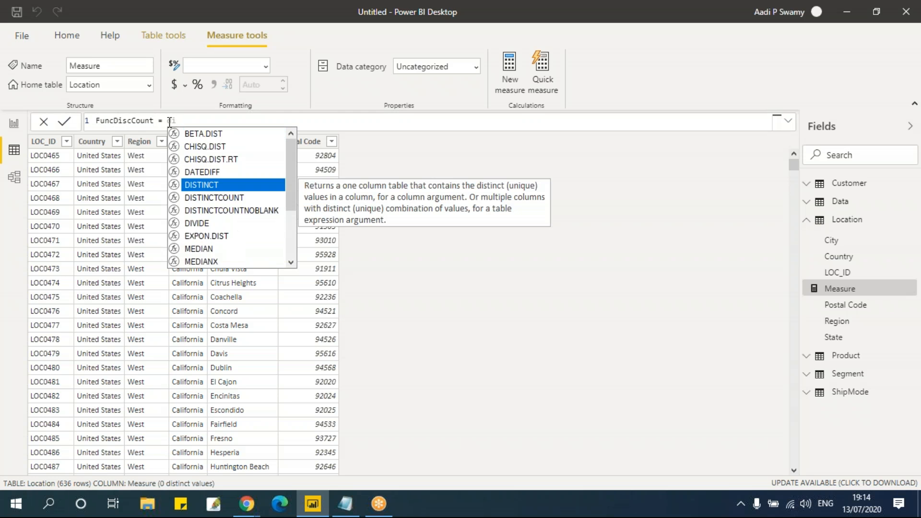
pyautogui.press('Down')
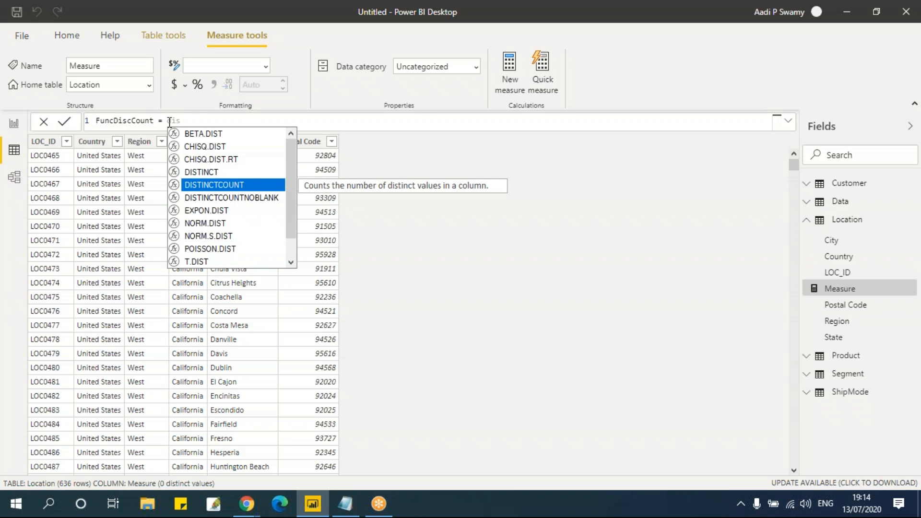
pyautogui.press('Tab')
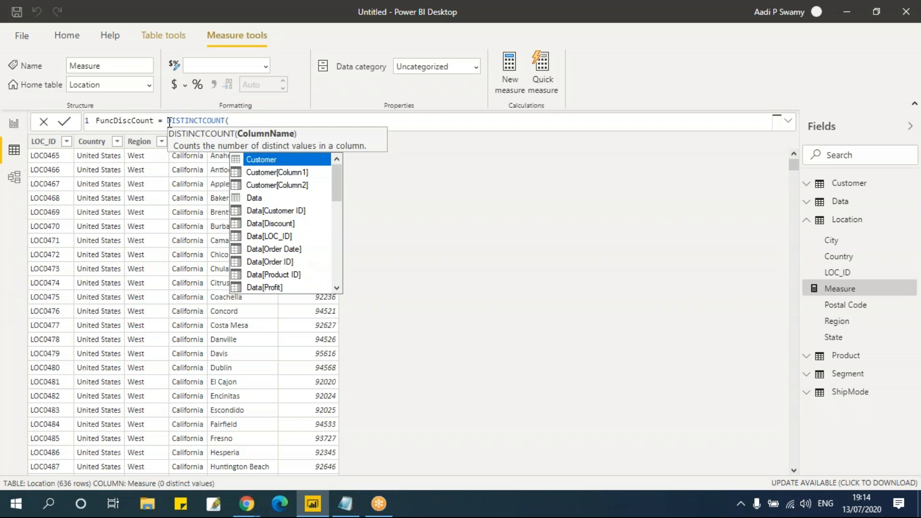
pyautogui.write('state')
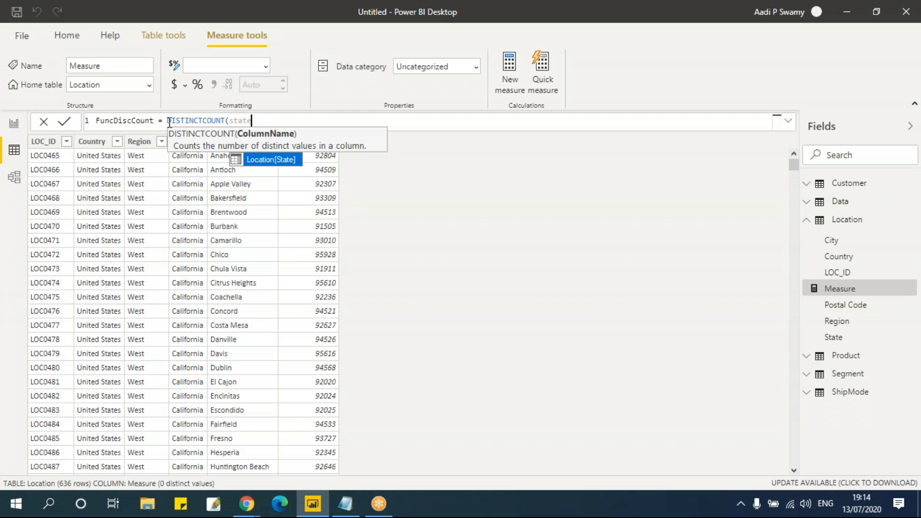
pyautogui.press('Tab')
pyautogui.write(')')
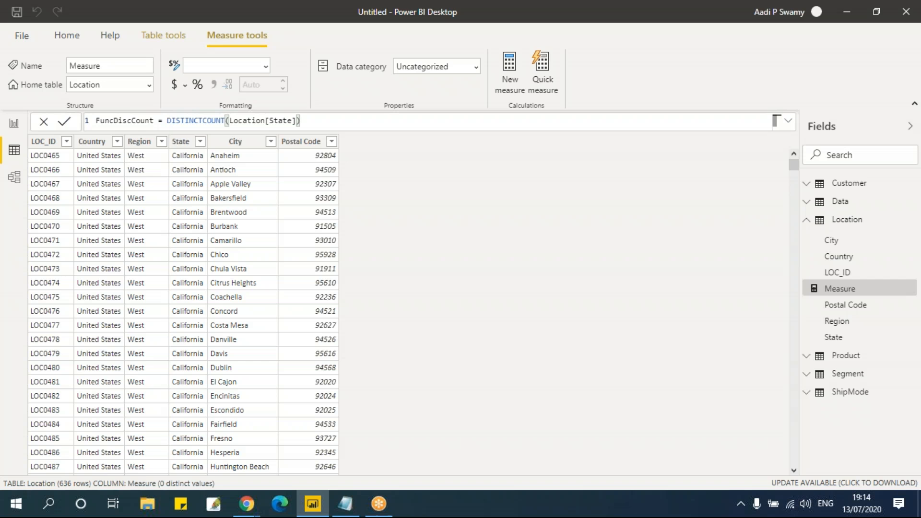
pyautogui.press('Return')
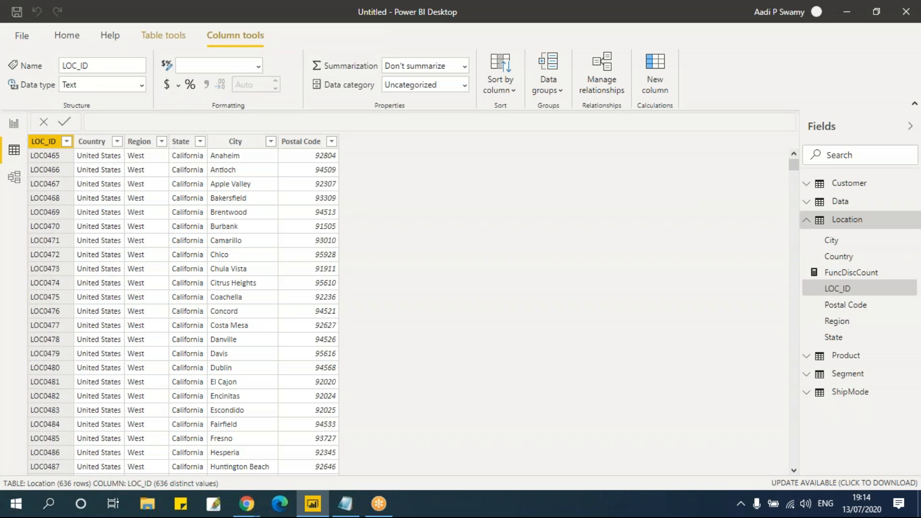
# Add the FuncDiscCount measure to the Region table visual on the report page and shrink the visual to fit its rows.
pyautogui.click(14, 124)
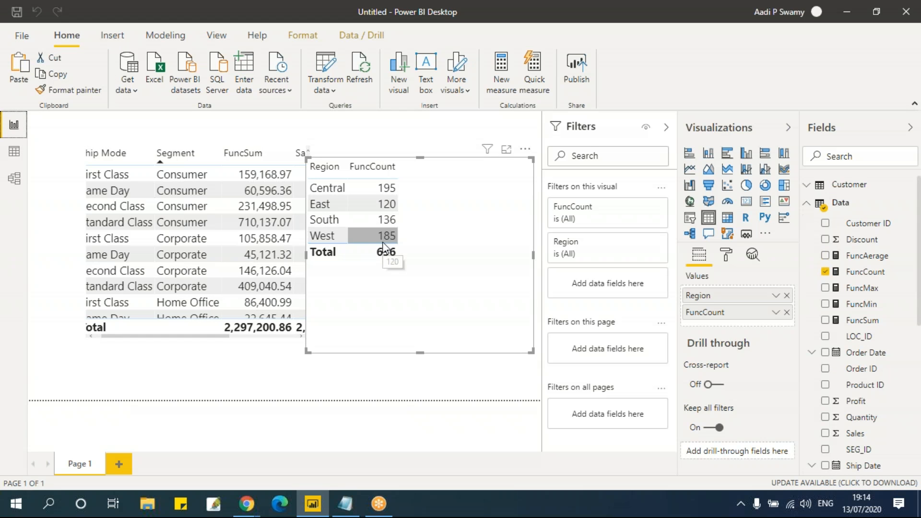
pyautogui.click(808, 206)
pyautogui.moveTo(863, 279); pyautogui.dragTo(760, 326)
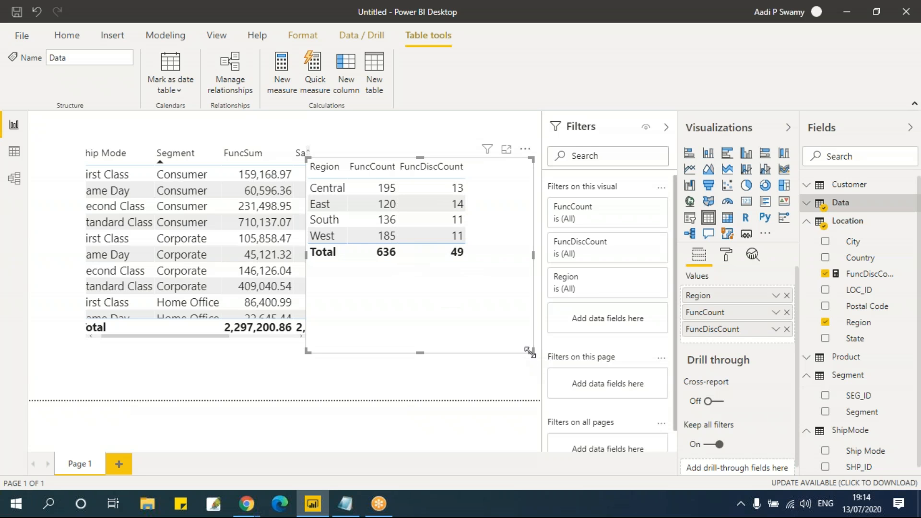
pyautogui.moveTo(501, 303); pyautogui.dragTo(495, 280)
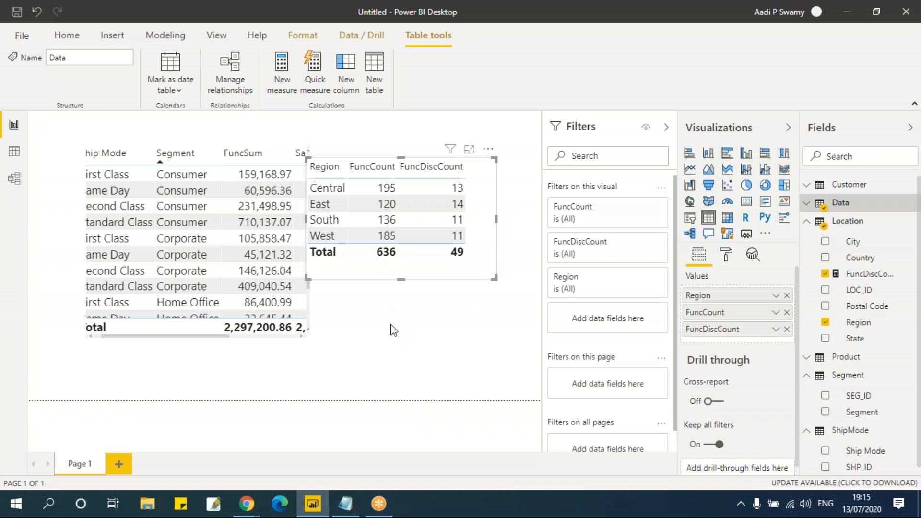
pyautogui.click(469, 335)
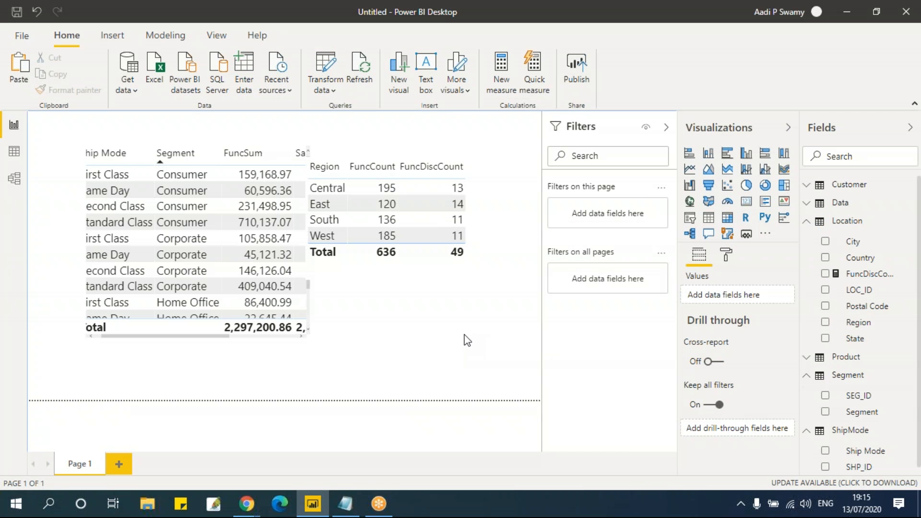
# Review the aggregate formulas from SalesSUM to GetUniqueCount in the Notepad notes and return to Power BI Desktop.
pyautogui.click(348, 505)
pyautogui.click(260, 243)
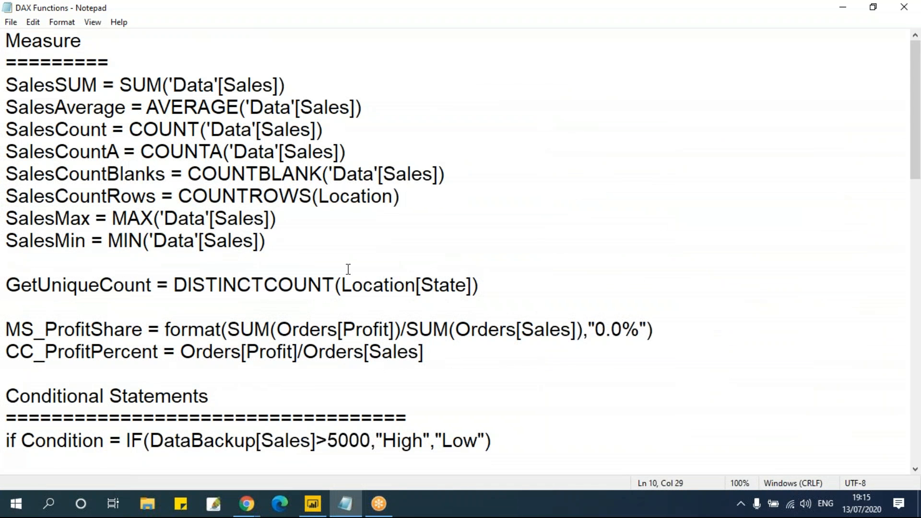
pyautogui.moveTo(492, 297); pyautogui.dragTo(5, 86)
pyautogui.click(204, 174)
pyautogui.click(395, 330)
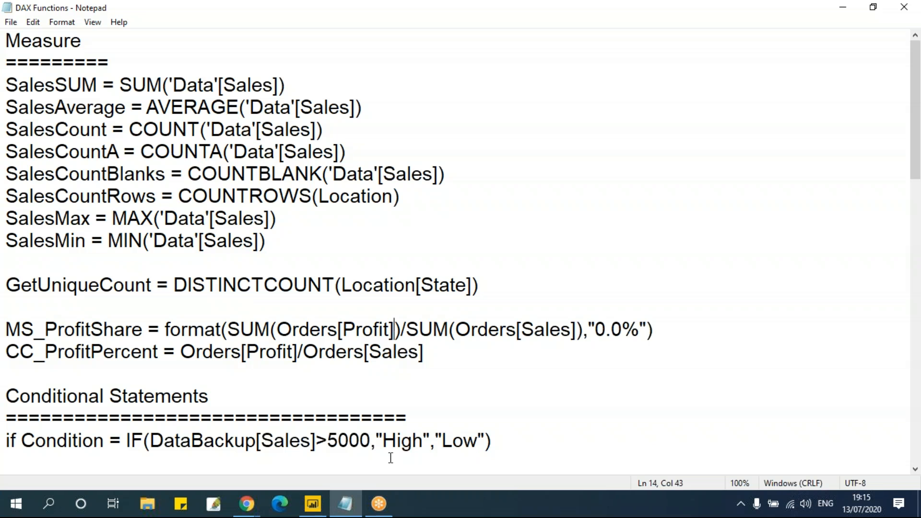
pyautogui.click(313, 504)
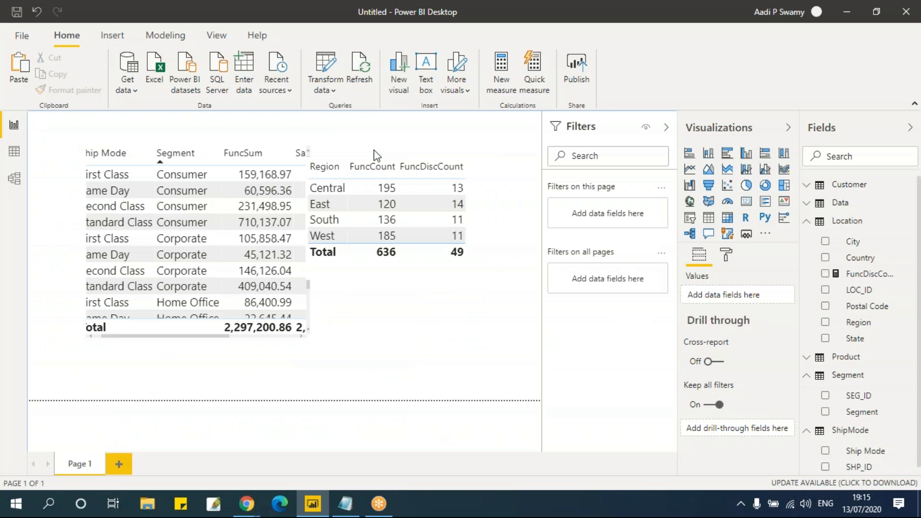
# Move the Region table visual away from the Ship Mode and Segment table and enlarge the latter to show all its rows.
pyautogui.moveTo(425, 270); pyautogui.dragTo(483, 289)
pyautogui.moveTo(218, 334); pyautogui.dragTo(284, 335)
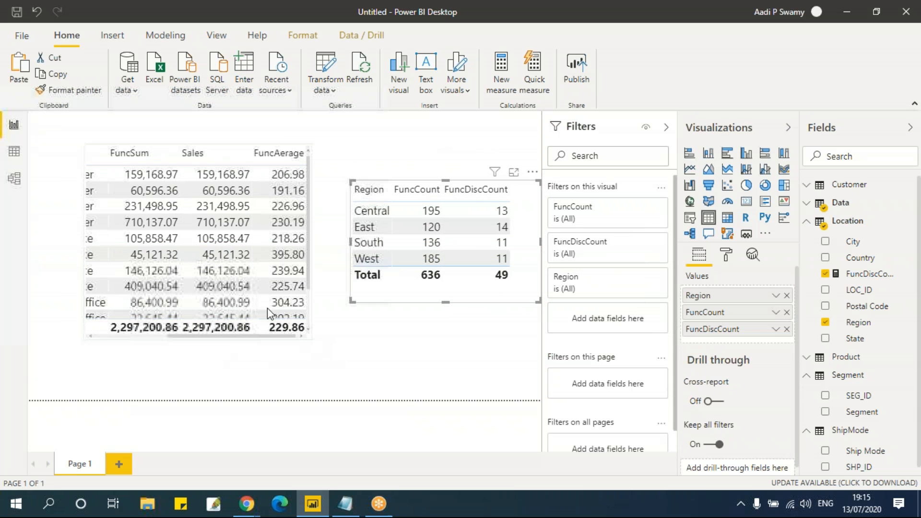
pyautogui.click(310, 338)
pyautogui.moveTo(310, 338); pyautogui.dragTo(362, 400)
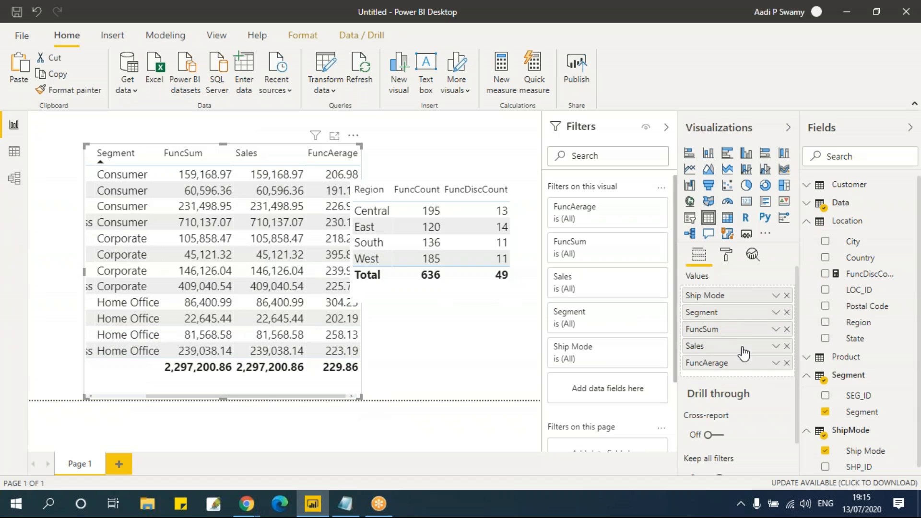
# Place Sales ahead of FuncSum in the Ship Mode and Segment table and change its summarization to Average.
pyautogui.moveTo(735, 351); pyautogui.dragTo(735, 329)
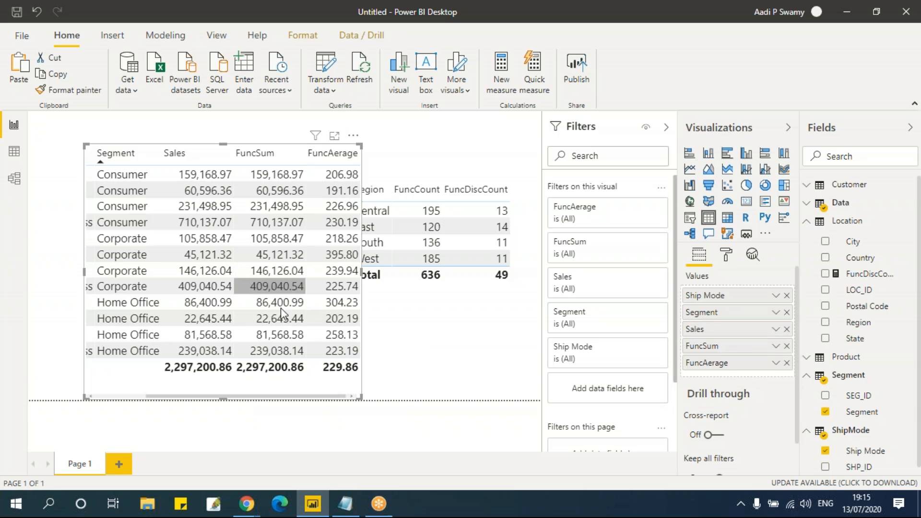
pyautogui.click(774, 329)
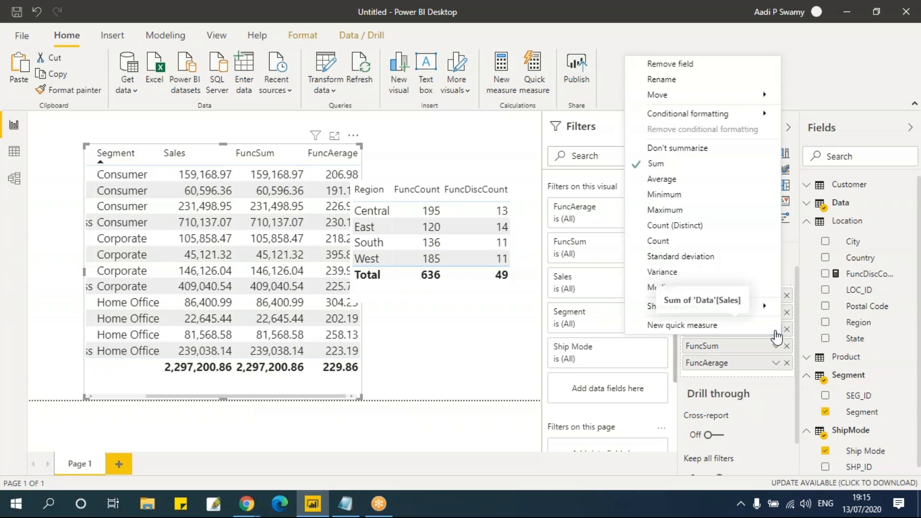
pyautogui.click(664, 186)
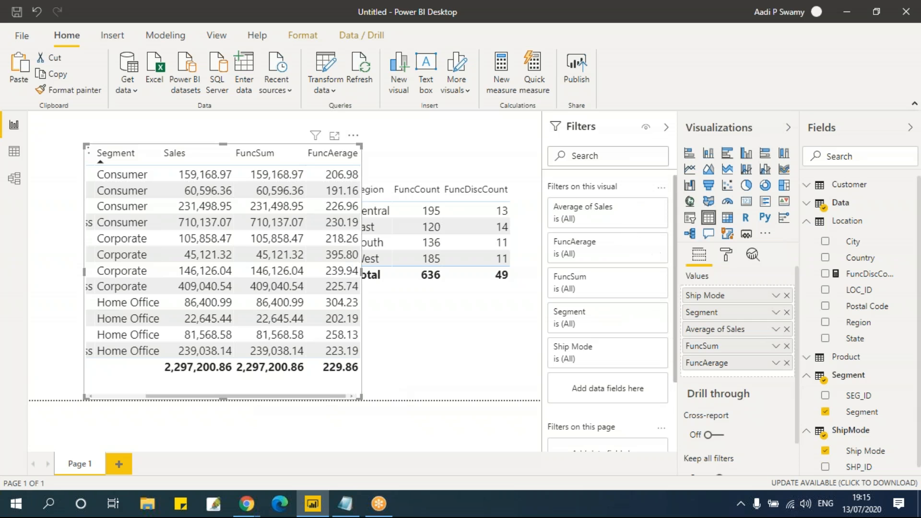
pyautogui.moveTo(325, 394); pyautogui.dragTo(374, 396)
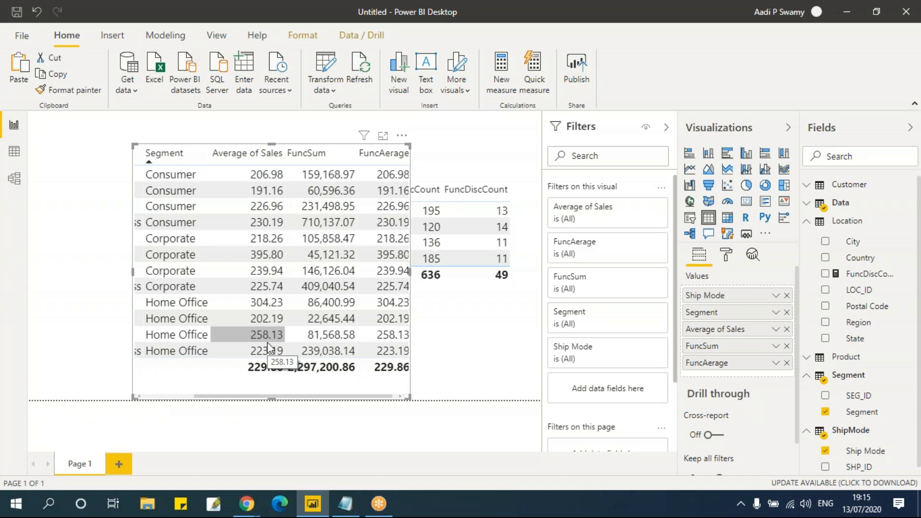
pyautogui.click(379, 126)
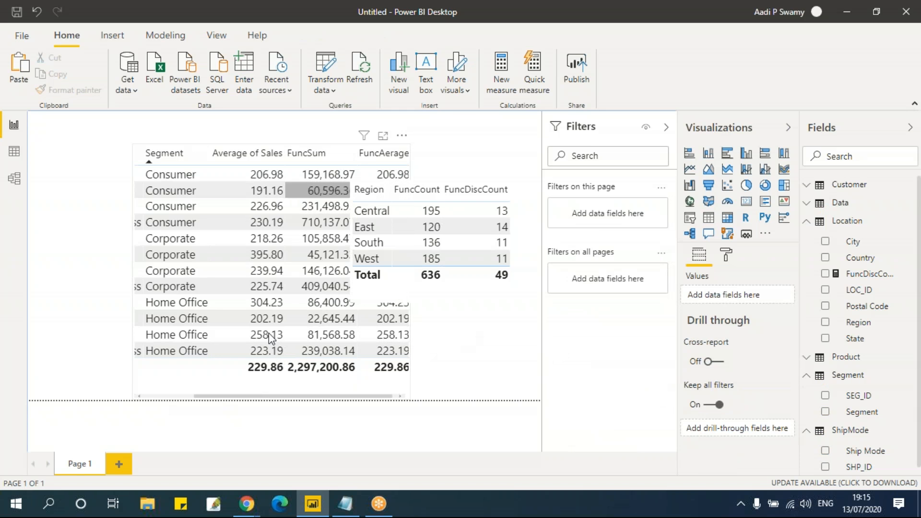
# Copy the Ship Mode and Segment table onto a new report page and move it near the page's upper-left corner.
pyautogui.click(223, 374)
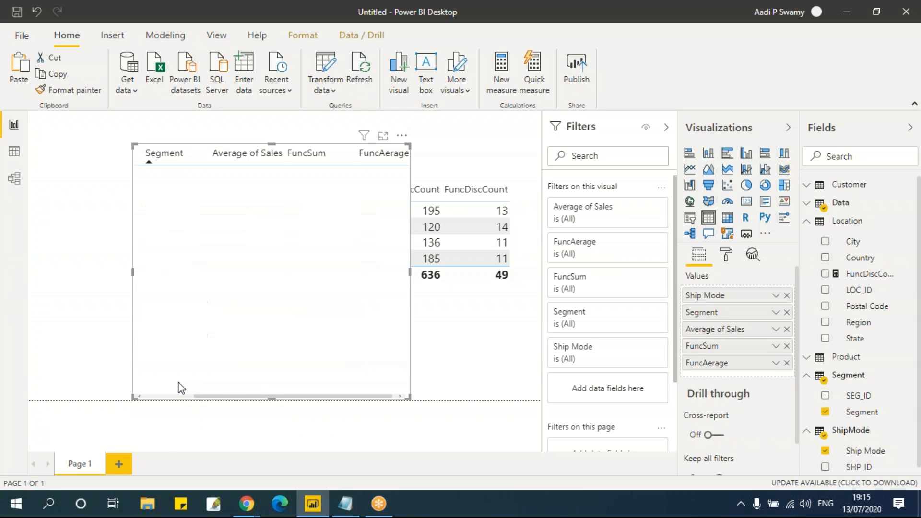
pyautogui.click(119, 464)
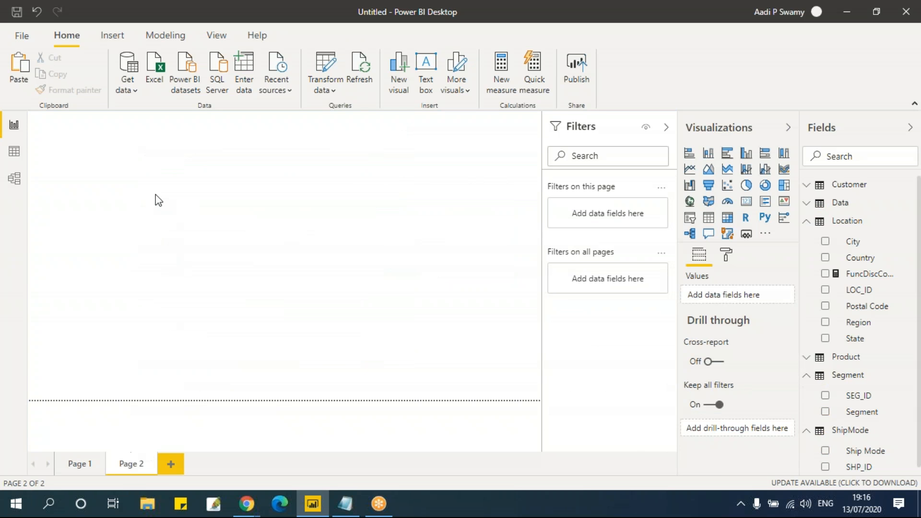
pyautogui.hotkey('ctrl', 'v')
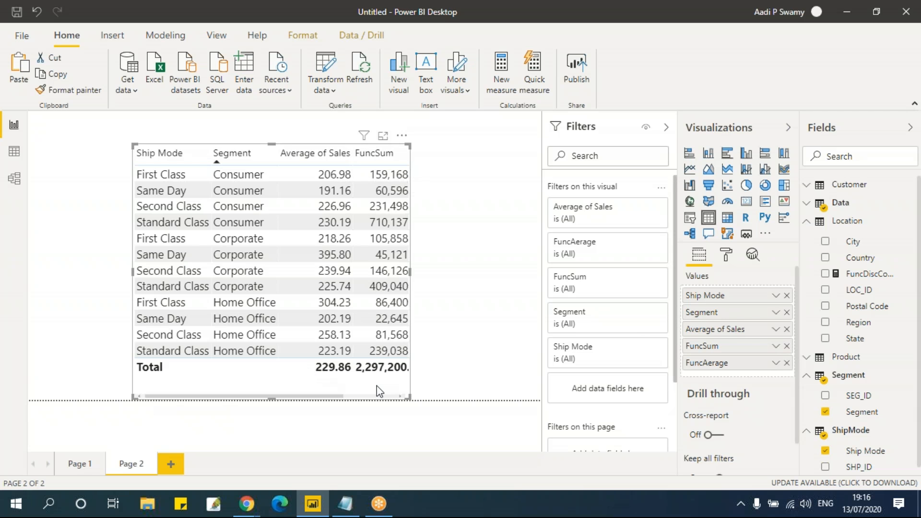
pyautogui.moveTo(376, 386); pyautogui.dragTo(302, 374)
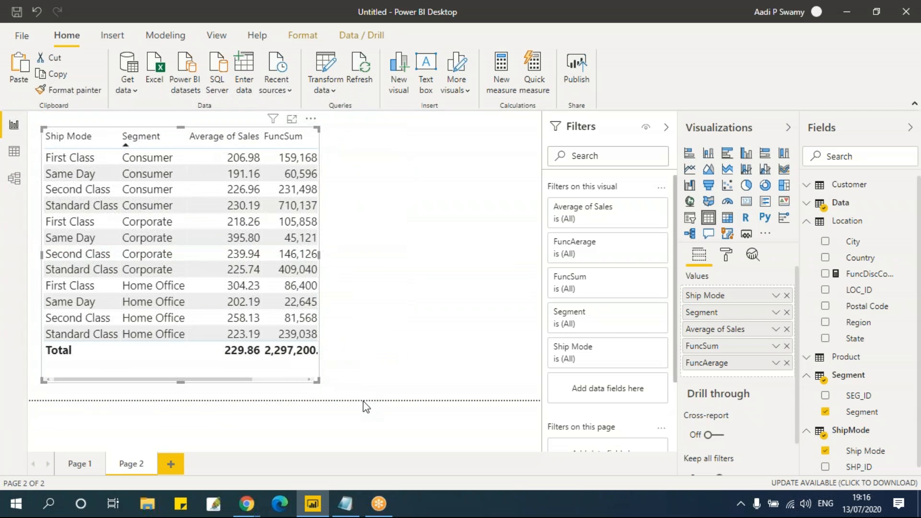
# Remove FuncAerage, FuncSum, Average of Sales, Segment and Ship Mode from the copied table visual.
pyautogui.click(786, 363)
pyautogui.click(786, 346)
pyautogui.click(787, 329)
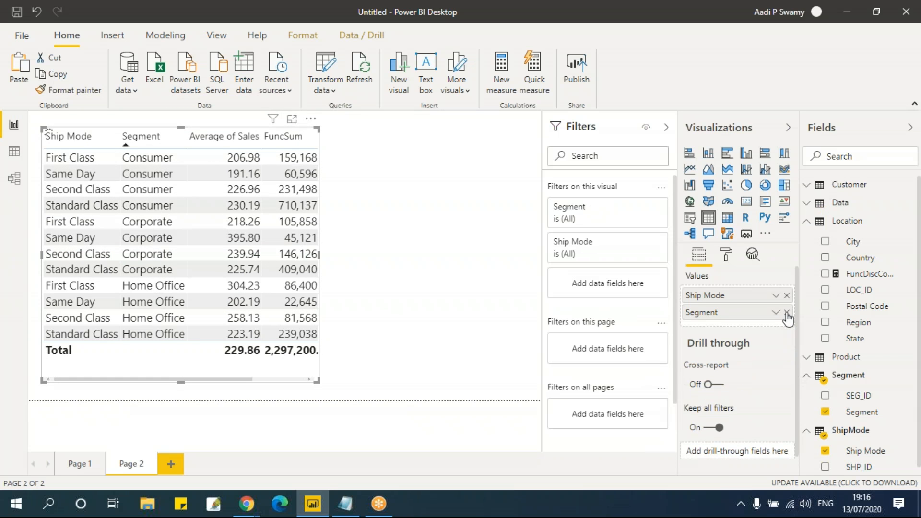
pyautogui.click(787, 313)
pyautogui.click(787, 296)
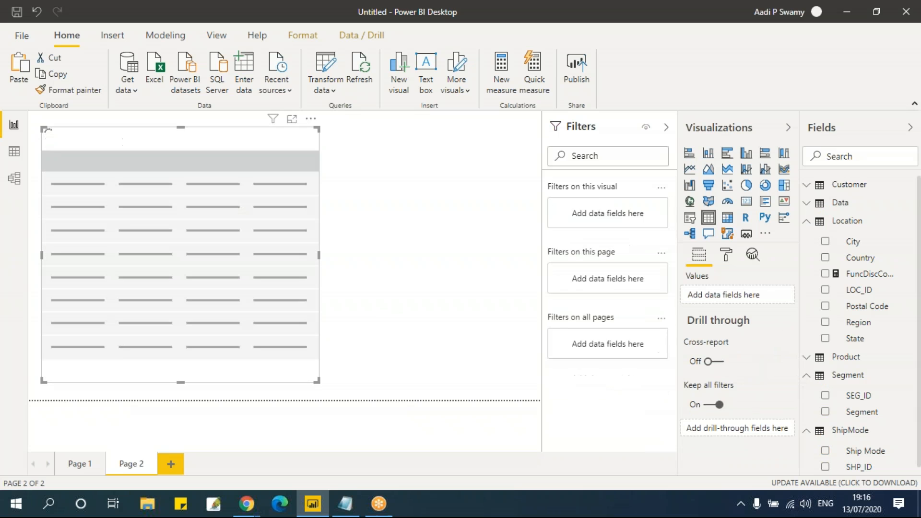
# Add Region from the Location table and Sales from the Data table to the empty visual, summarizing Sales by Average.
pyautogui.click(825, 322)
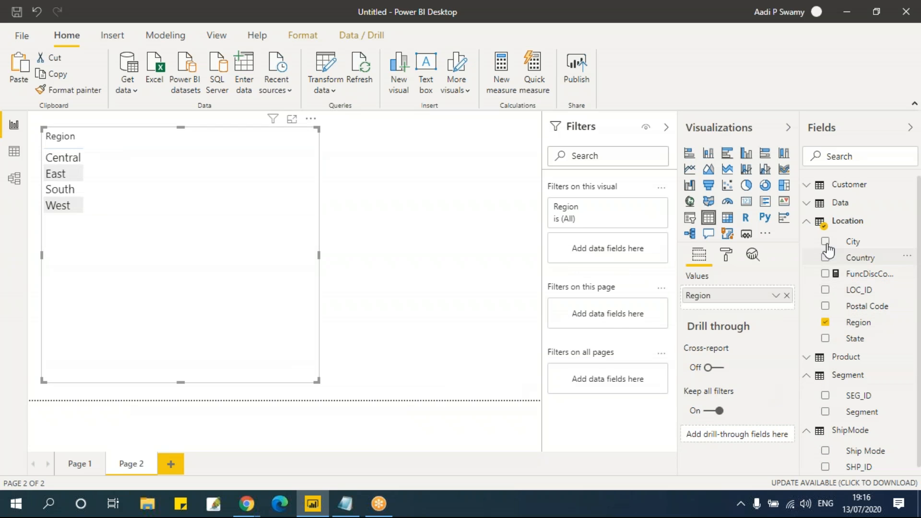
pyautogui.click(807, 218)
pyautogui.click(806, 204)
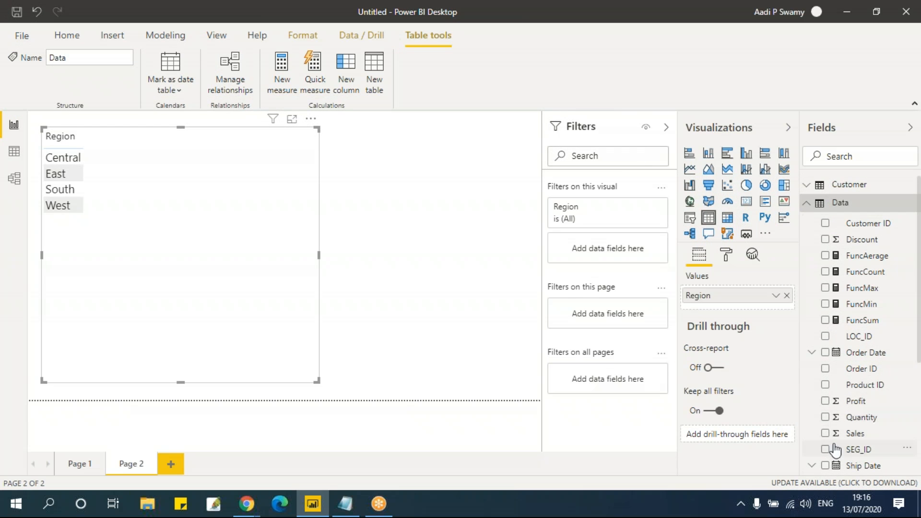
pyautogui.click(854, 433)
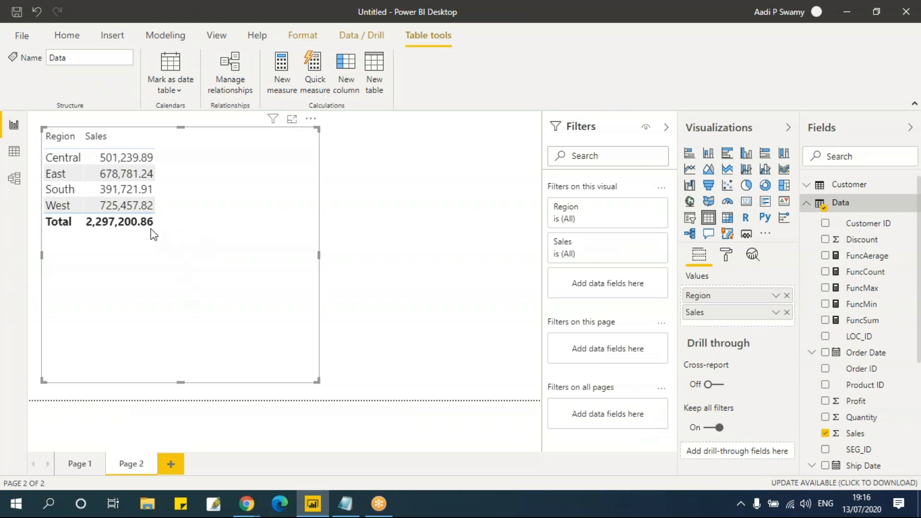
pyautogui.click(775, 312)
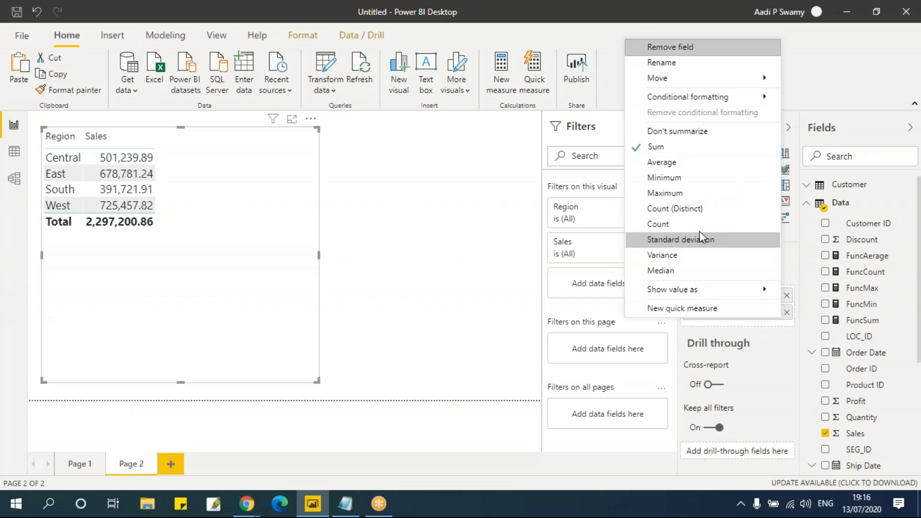
pyautogui.click(675, 165)
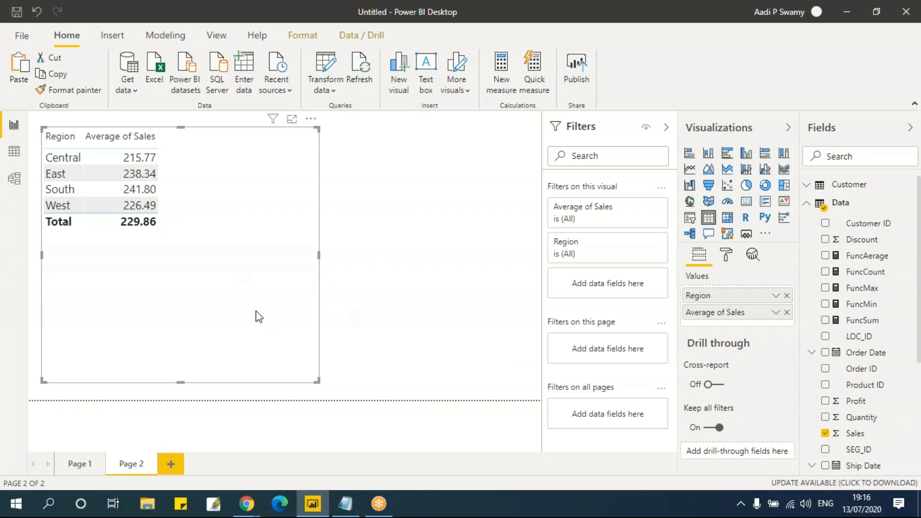
# Remove Sales from the Region table visual and switch to the data view.
pyautogui.click(824, 433)
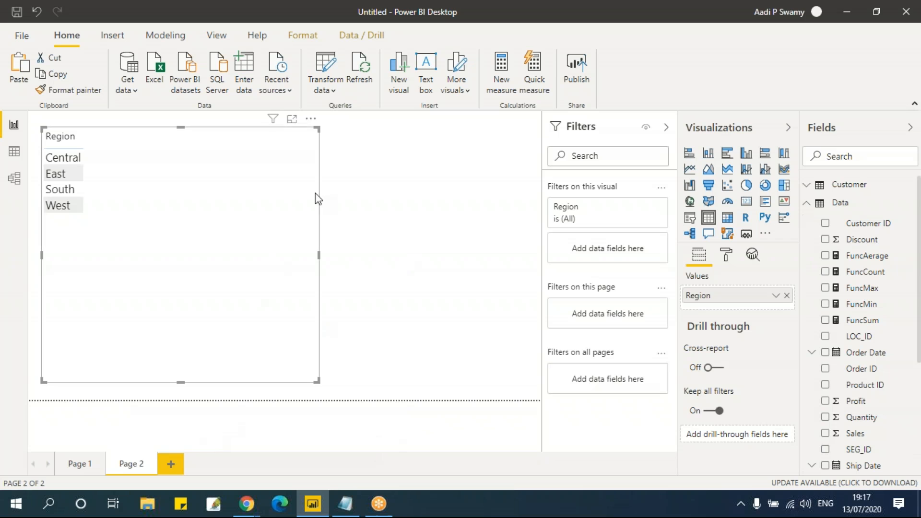
pyautogui.click(303, 36)
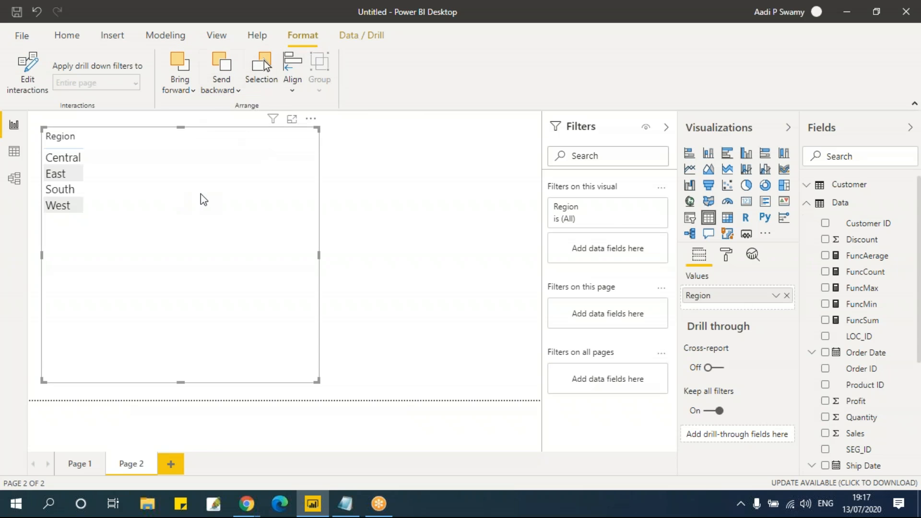
pyautogui.click(14, 151)
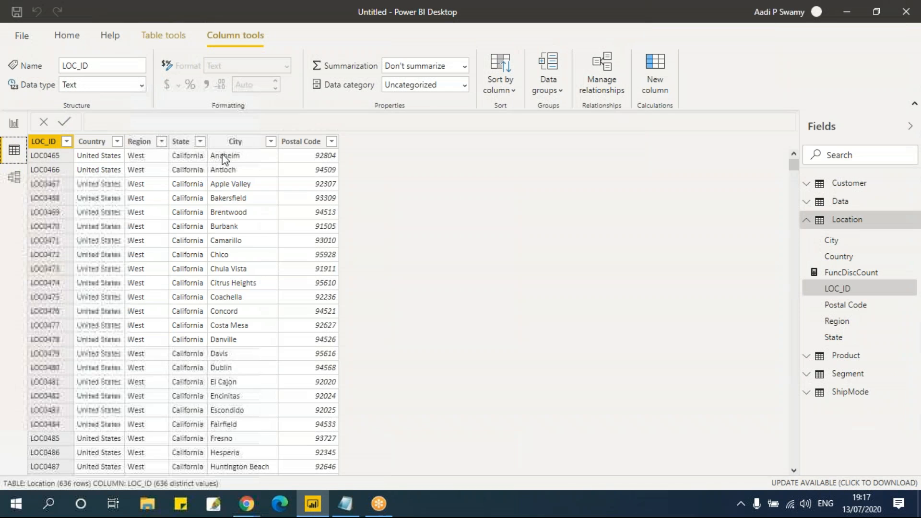
# Start a new calculated column named Col_ProfitShare in the Data table.
pyautogui.click(173, 34)
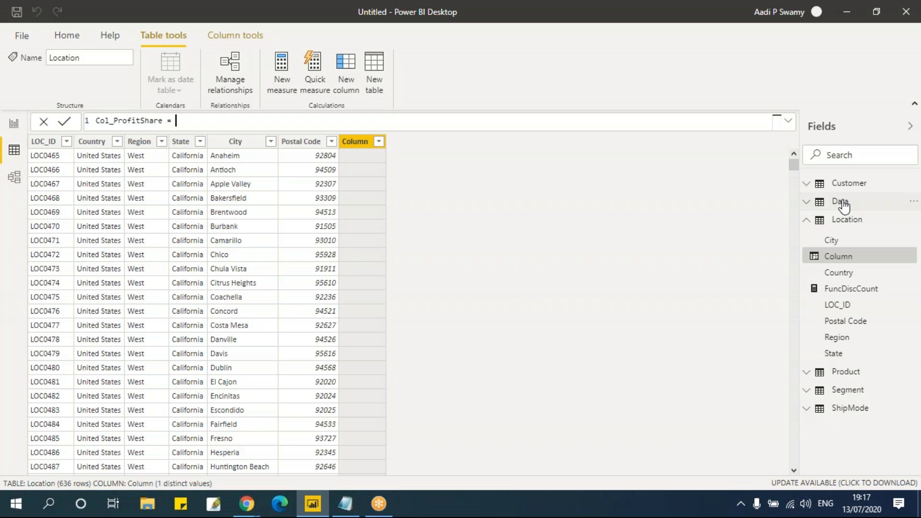
pyautogui.moveTo(198, 126); pyautogui.dragTo(46, 115)
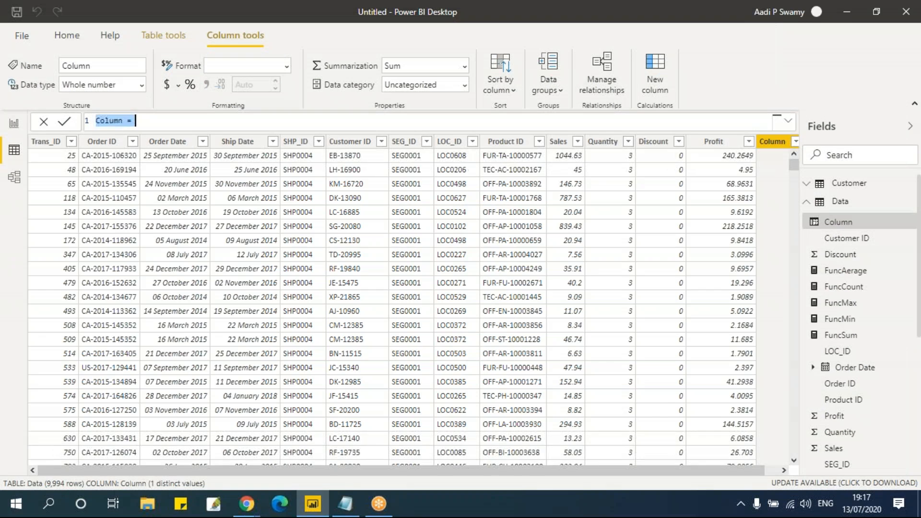
pyautogui.press('BackSpace')
pyautogui.press('BackSpace')
pyautogui.press('BackSpace')
pyautogui.press('BackSpace')
pyautogui.press('BackSpace')
pyautogui.press('BackSpace')
pyautogui.press('BackSpace')
pyautogui.press('BackSpace')
pyautogui.write('Col_ProfitShare = ')
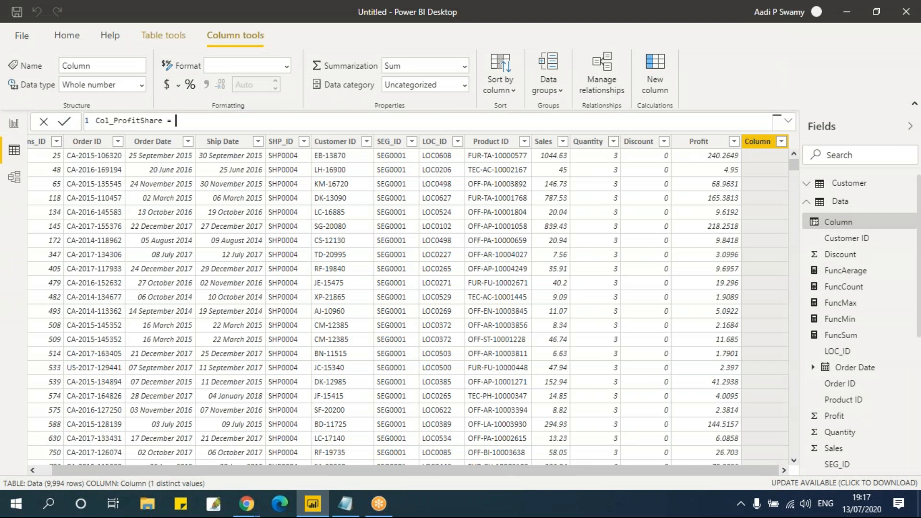
# Define the Col_ProfitShare column as Data[Profit]/Data[Sales] and bring the calculated column into view.
pyautogui.write('pro')
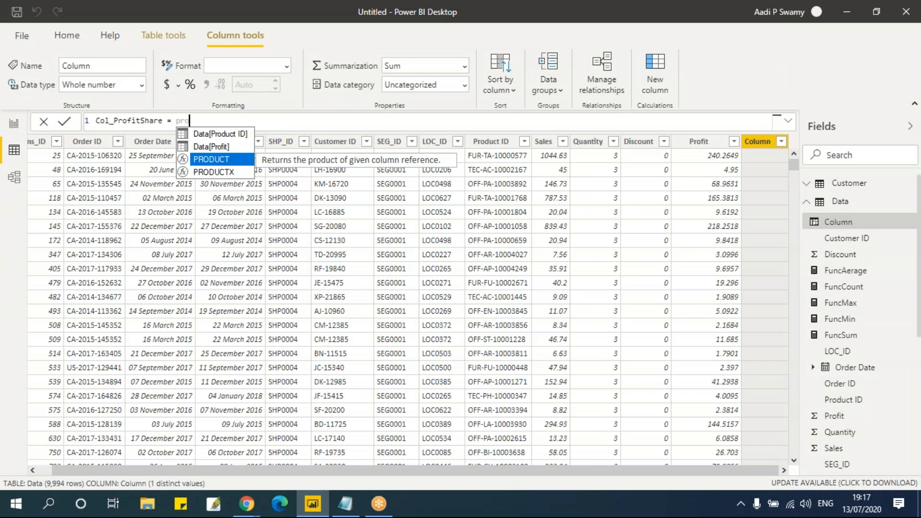
pyautogui.press('Up')
pyautogui.press('Tab')
pyautogui.write('/sal')
pyautogui.press('Tab')
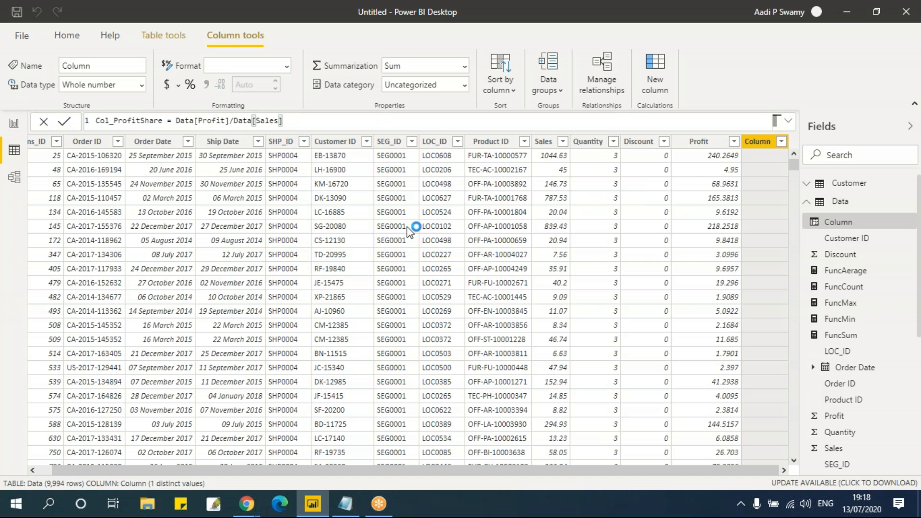
pyautogui.press('Return')
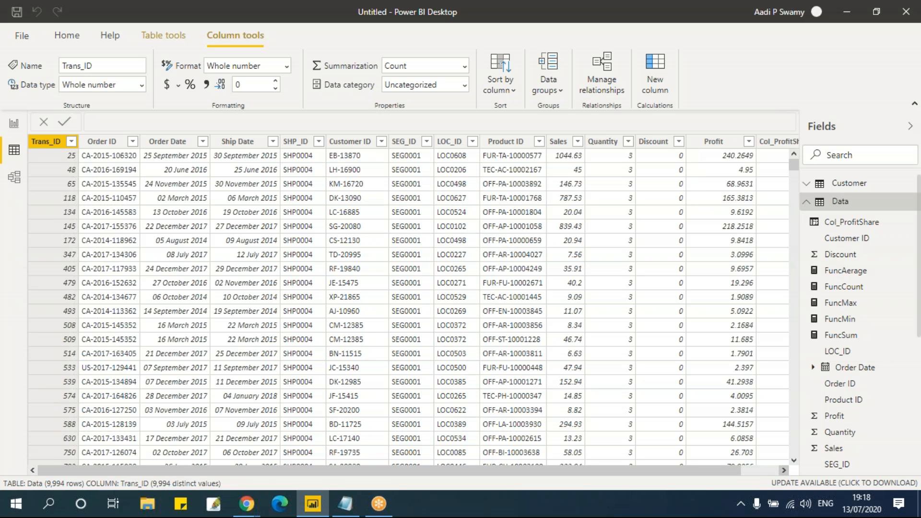
pyautogui.click(783, 470)
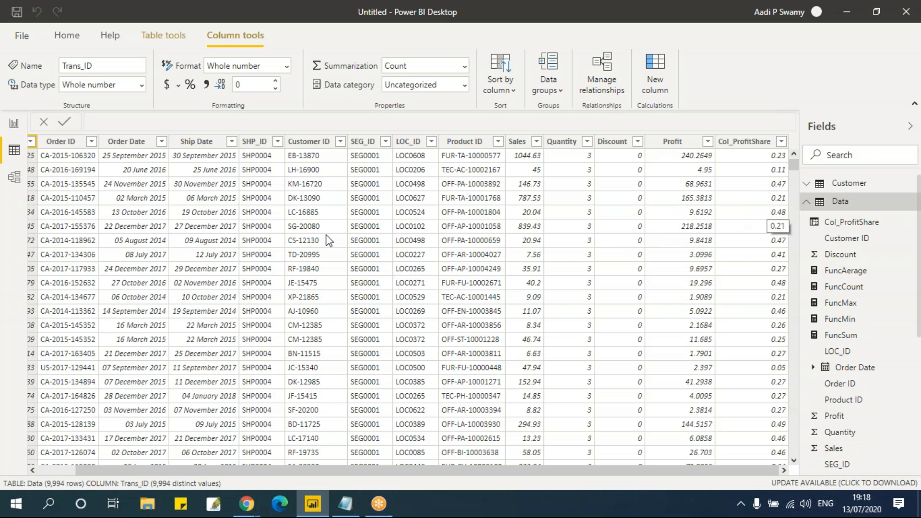
# Add Col_ProfitShare to the Region table visual on Page 2 and sort the rows by it in descending order.
pyautogui.click(15, 126)
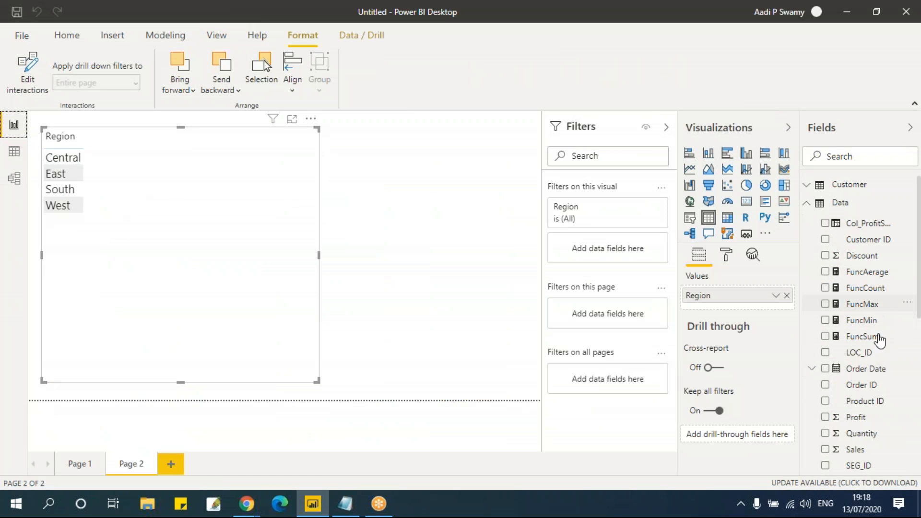
pyautogui.scroll(-3, 884, 353)
pyautogui.scroll(3, 884, 335)
pyautogui.click(825, 223)
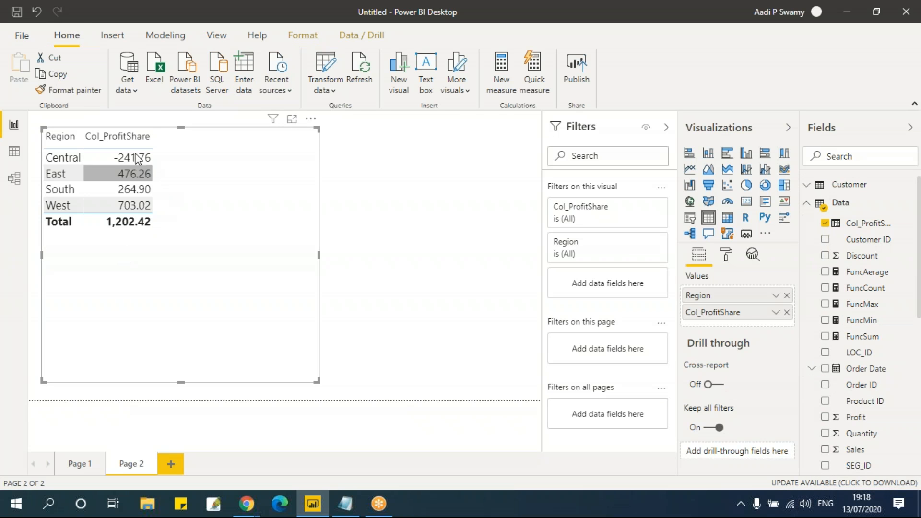
pyautogui.click(131, 139)
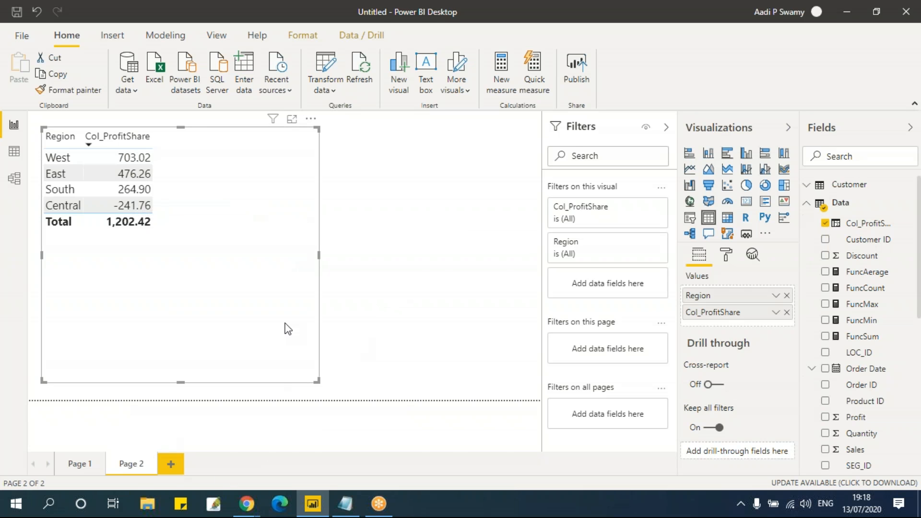
# Format the Col_ProfitShare column of the Data table as Percentage.
pyautogui.click(14, 151)
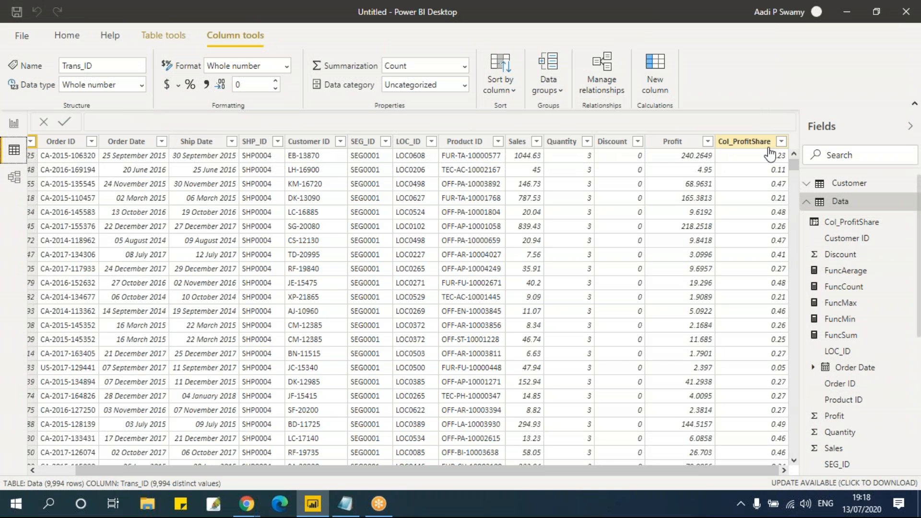
pyautogui.click(748, 143)
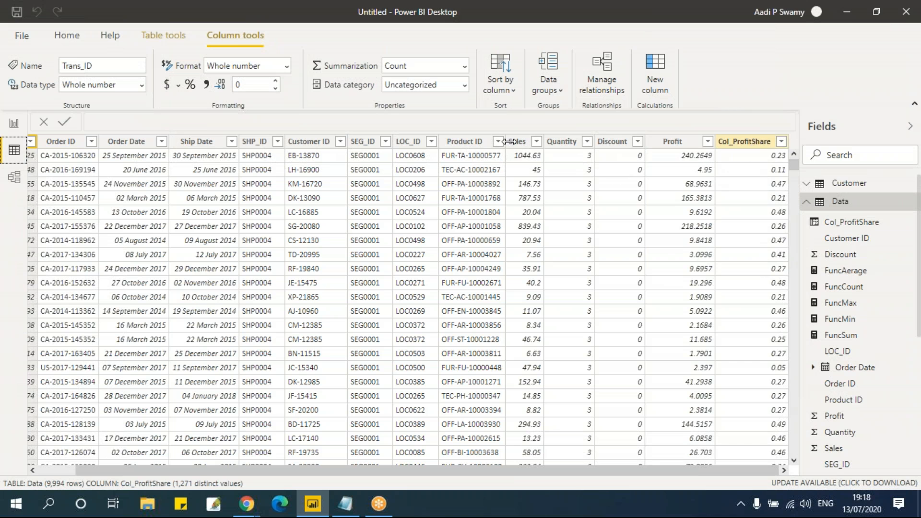
pyautogui.click(286, 66)
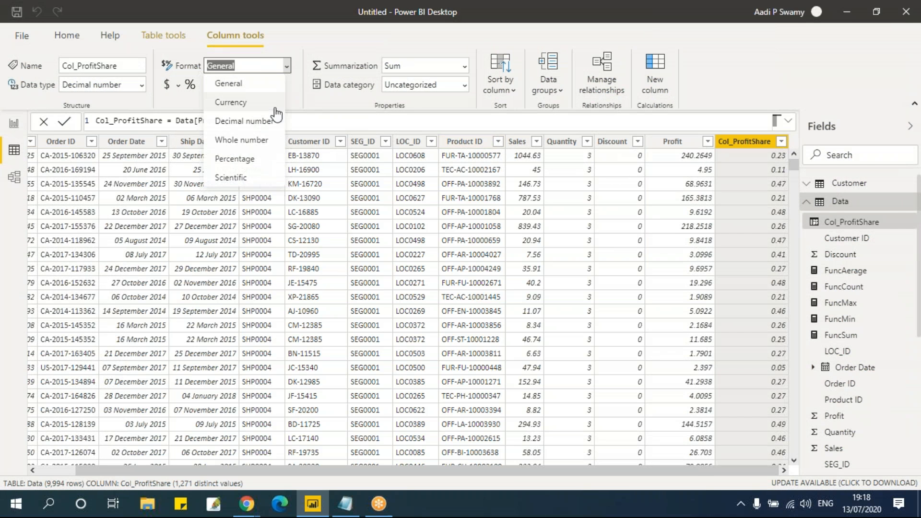
pyautogui.click(258, 163)
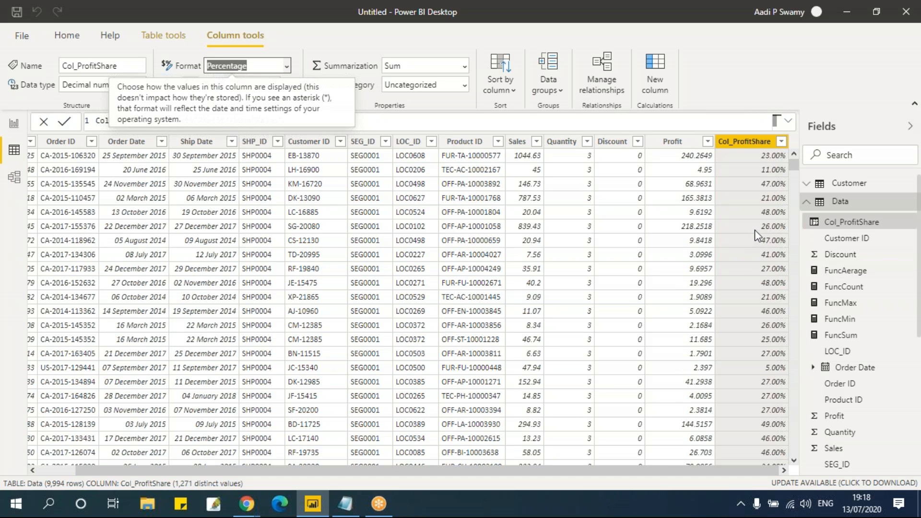
# Add Profit and Sales to the Region table visual with Profit ahead of Sales, and widen the visual slightly.
pyautogui.click(13, 126)
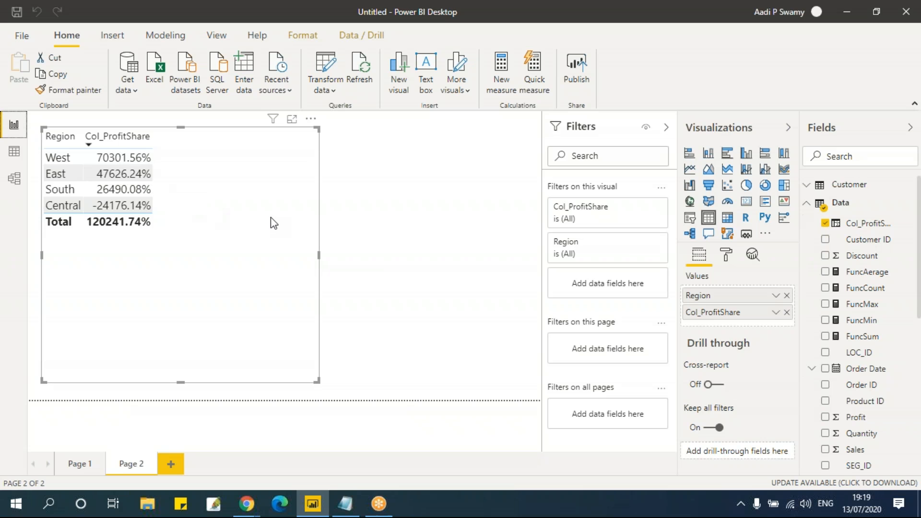
pyautogui.click(825, 449)
pyautogui.click(825, 417)
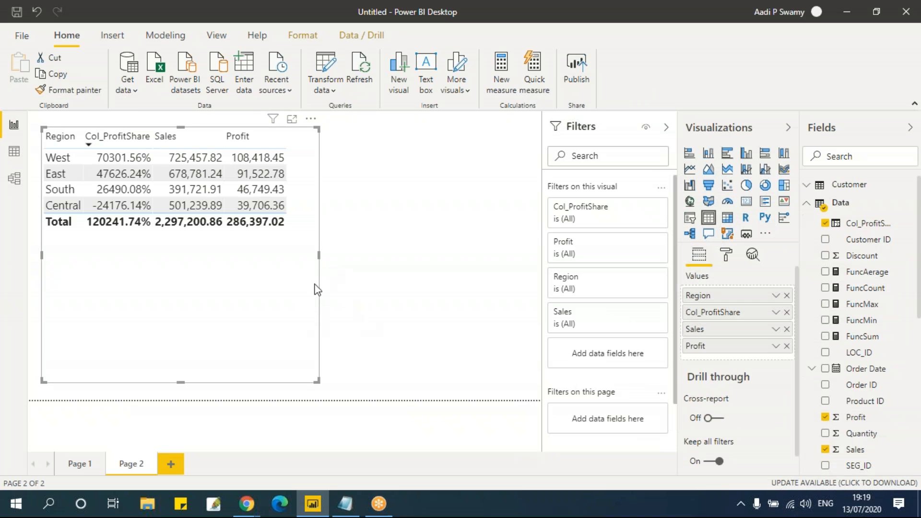
pyautogui.moveTo(318, 255); pyautogui.dragTo(352, 262)
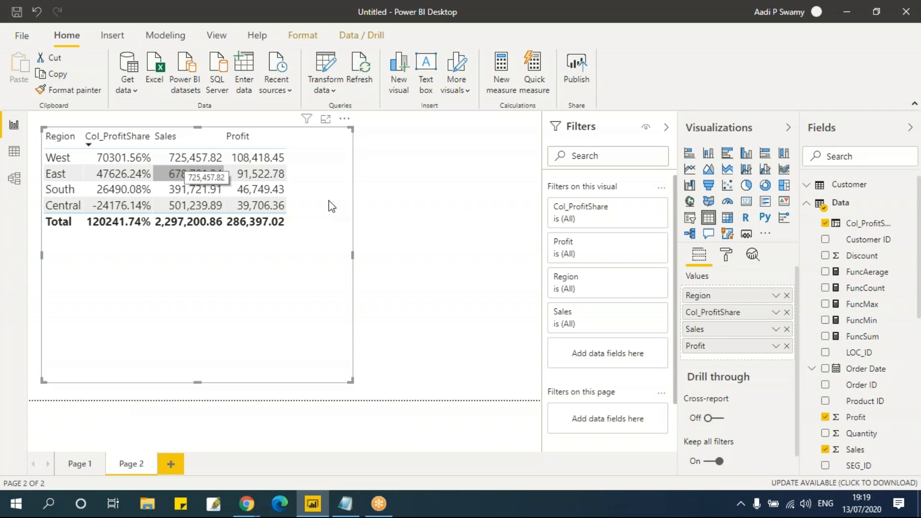
pyautogui.moveTo(718, 331); pyautogui.dragTo(704, 363)
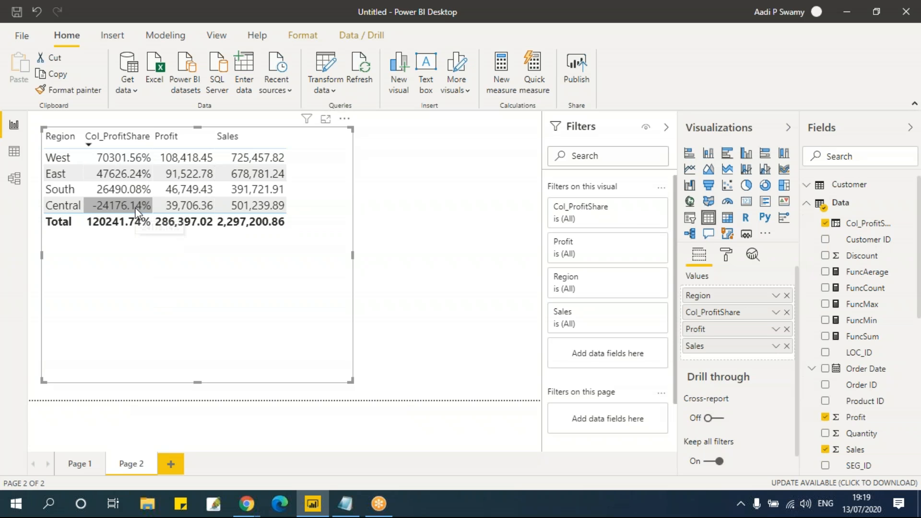
# Examine the row-level Col_ProfitShare values in the Data table, and return to the report page.
pyautogui.click(13, 152)
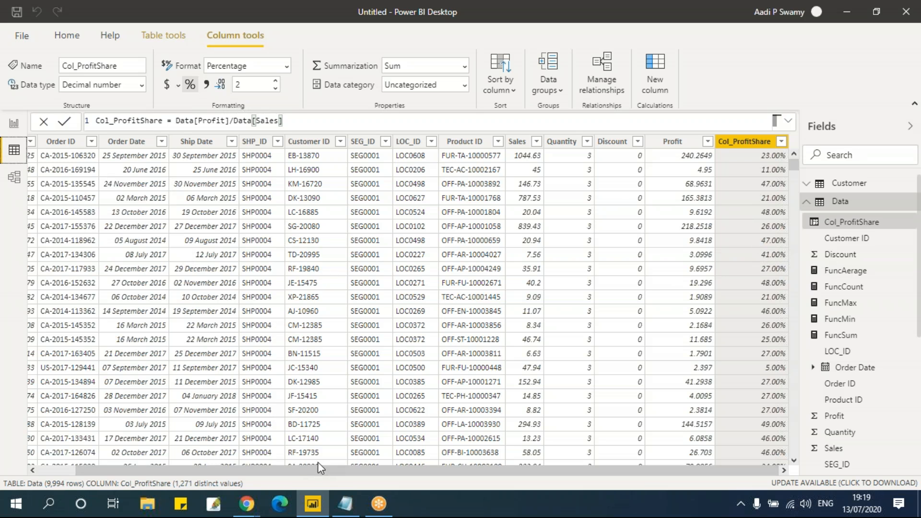
pyautogui.moveTo(315, 471); pyautogui.dragTo(348, 477)
pyautogui.click(13, 125)
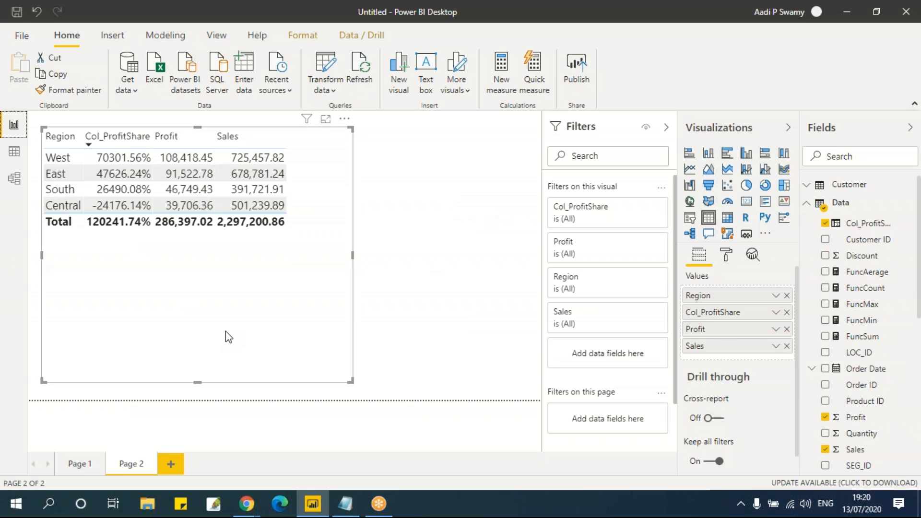
# Start a new measure named Measure_ProfitShare in the Data table with SUM(Data[Profit]) as its numerator.
pyautogui.click(14, 151)
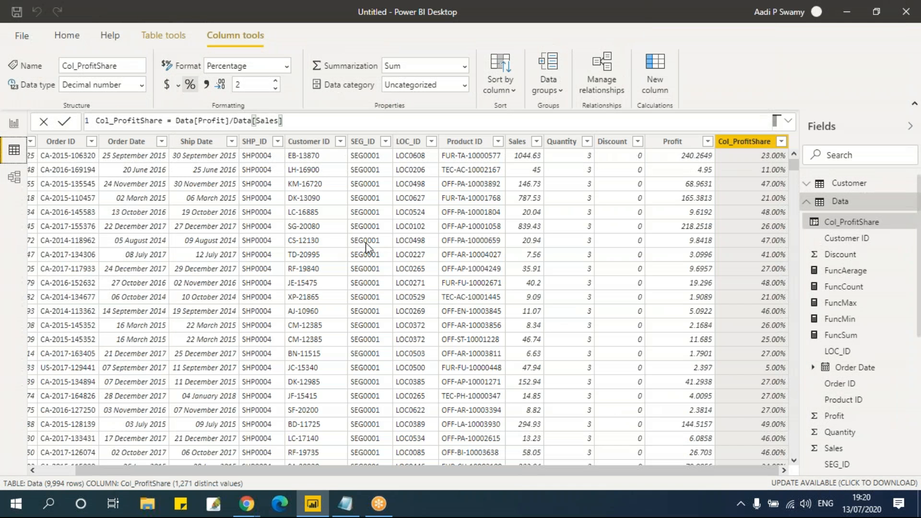
pyautogui.click(167, 33)
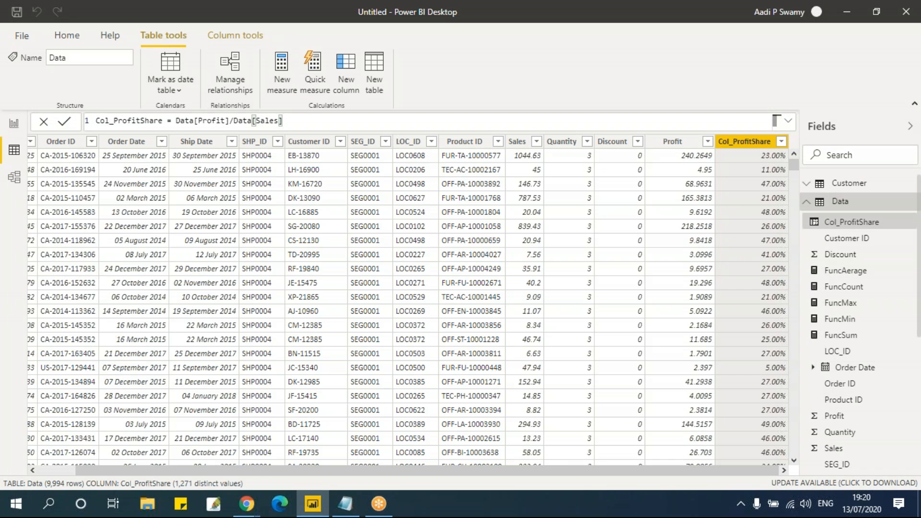
pyautogui.click(282, 73)
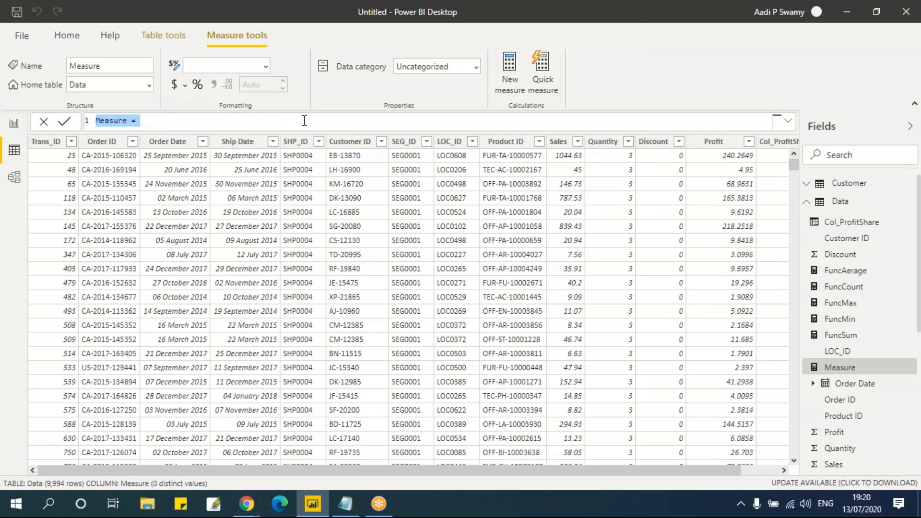
pyautogui.press('BackSpace')
pyautogui.press('BackSpace')
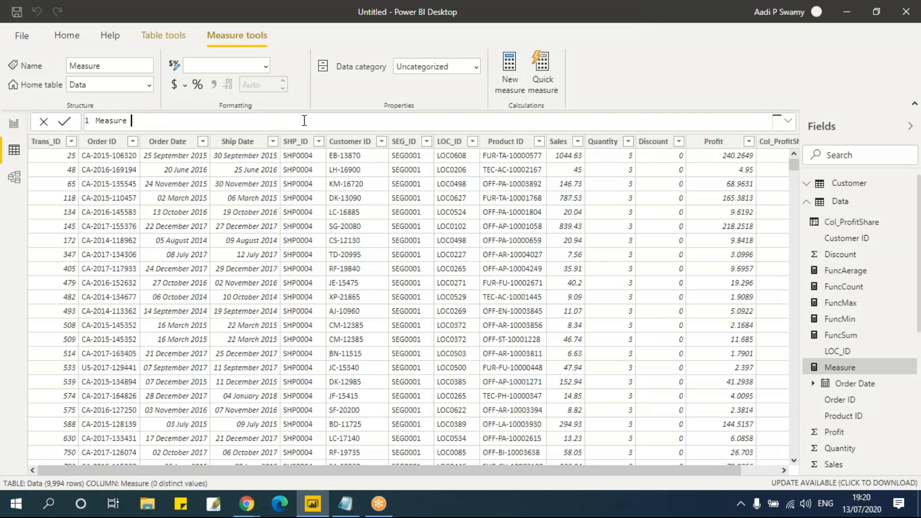
pyautogui.press('BackSpace')
pyautogui.press('BackSpace')
pyautogui.press('BackSpace')
pyautogui.press('BackSpace')
pyautogui.press('BackSpace')
pyautogui.press('BackSpace')
pyautogui.press('BackSpace')
pyautogui.press('BackSpace')
pyautogui.write('Measure_ProfitShare = SUM(pro')
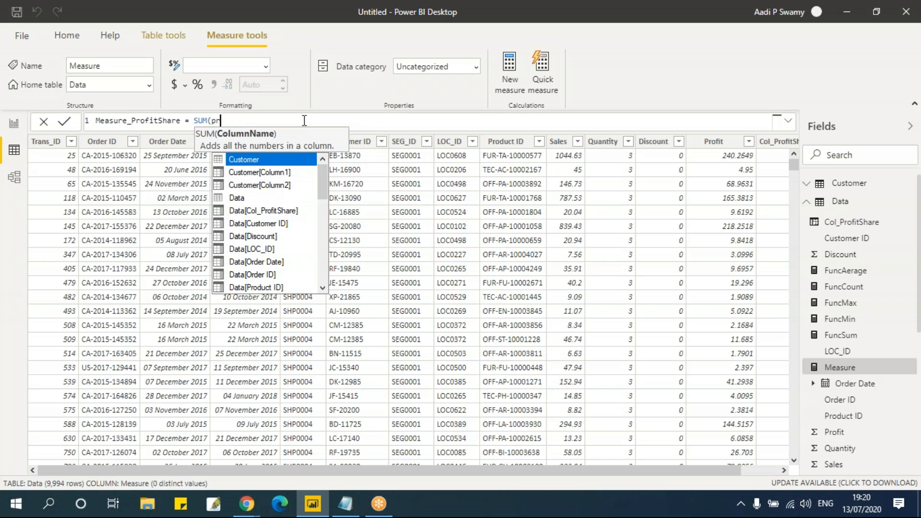
pyautogui.press('Down')
pyautogui.press('Up')
pyautogui.press('Up')
pyautogui.press('Up')
pyautogui.press('Tab')
pyautogui.write(')')
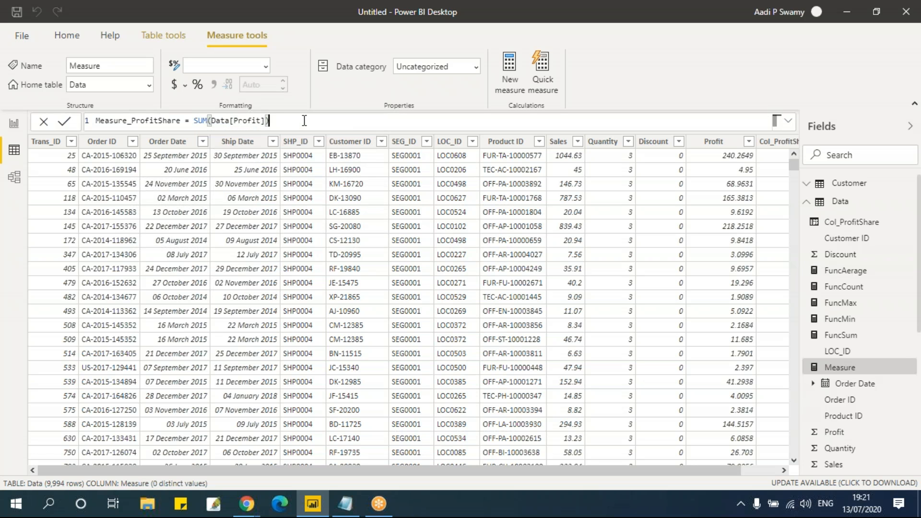
# Complete the Measure_ProfitShare formula by dividing by SUM(Data[Sales]), and commit the measure.
pyautogui.write('/sum')
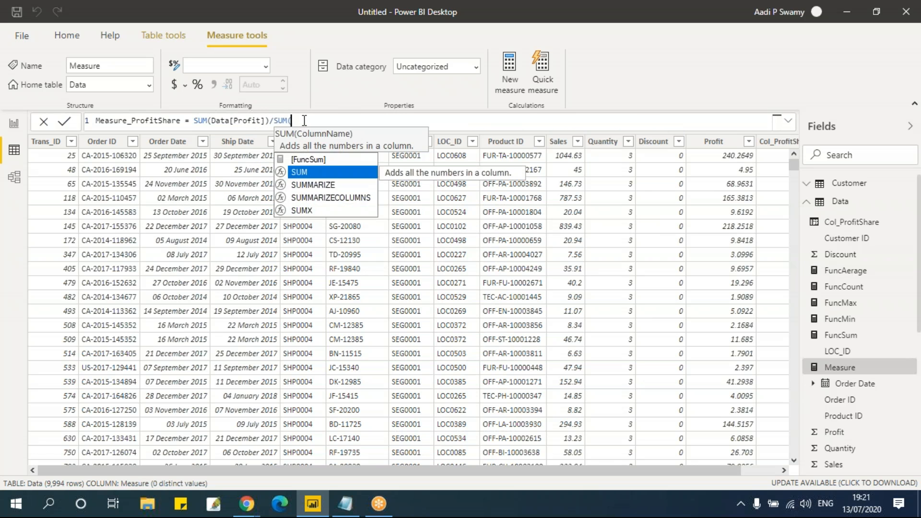
pyautogui.press('Tab')
pyautogui.write('sales')
pyautogui.press('Tab')
pyautogui.write(')')
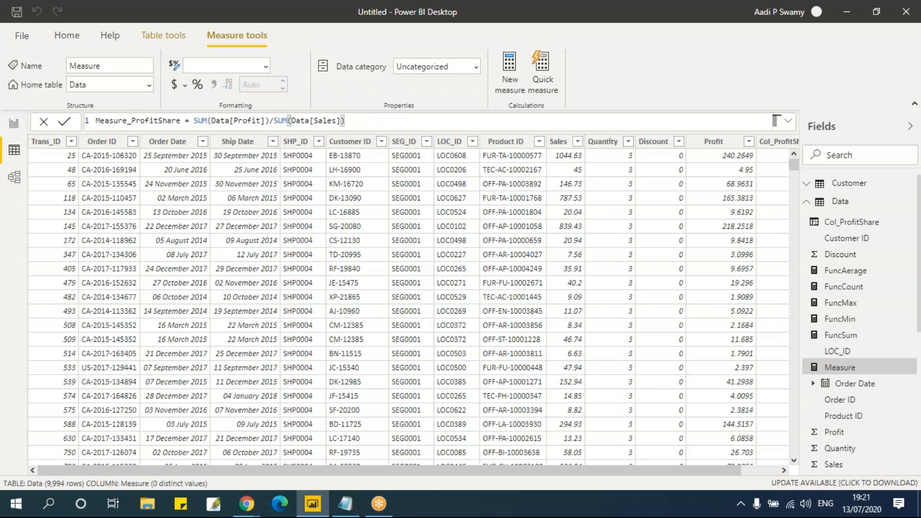
pyautogui.press('Return')
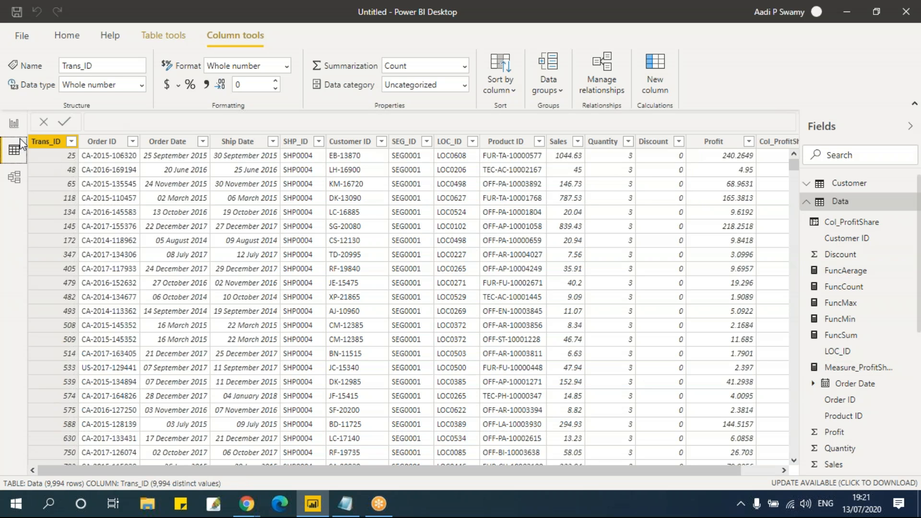
# Insert Measure_ProfitShare after Col_ProfitShare in the Region table visual and sort the rows by it in descending order.
pyautogui.click(14, 124)
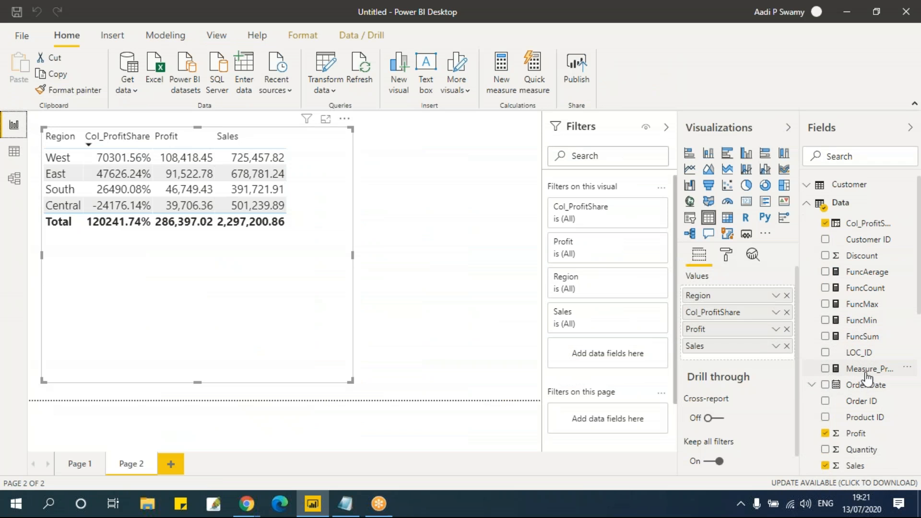
pyautogui.moveTo(869, 375); pyautogui.dragTo(704, 329)
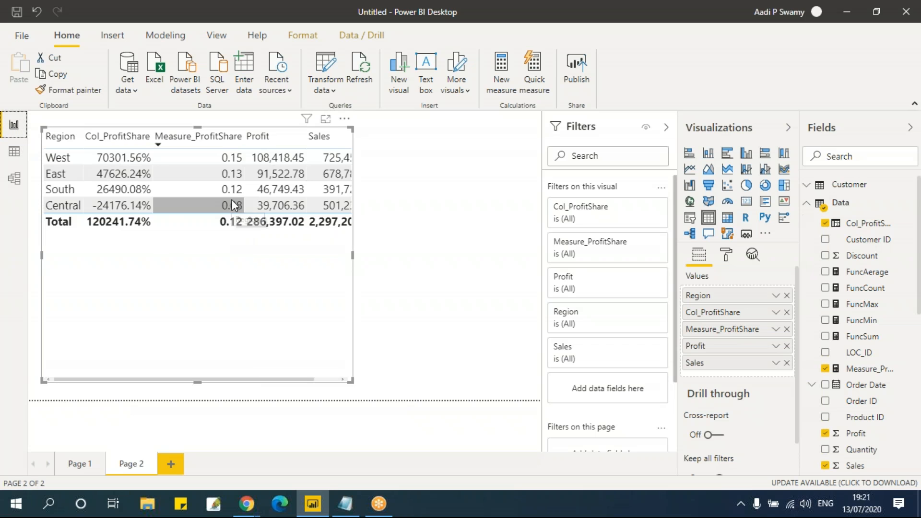
# Wrap the Measure_ProfitShare formula in FORMAT with the "0.0%" format, and widen the Region table visual on the report page to fit the Sales column.
pyautogui.click(14, 151)
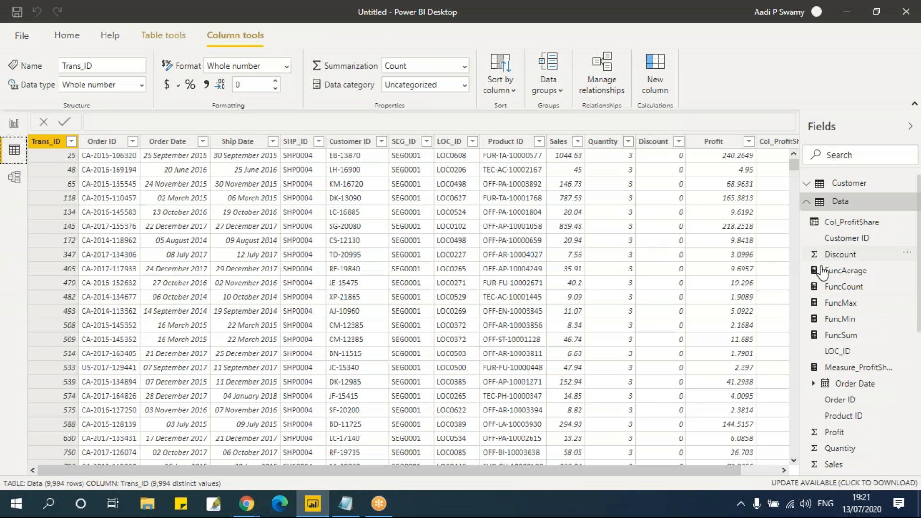
pyautogui.click(857, 367)
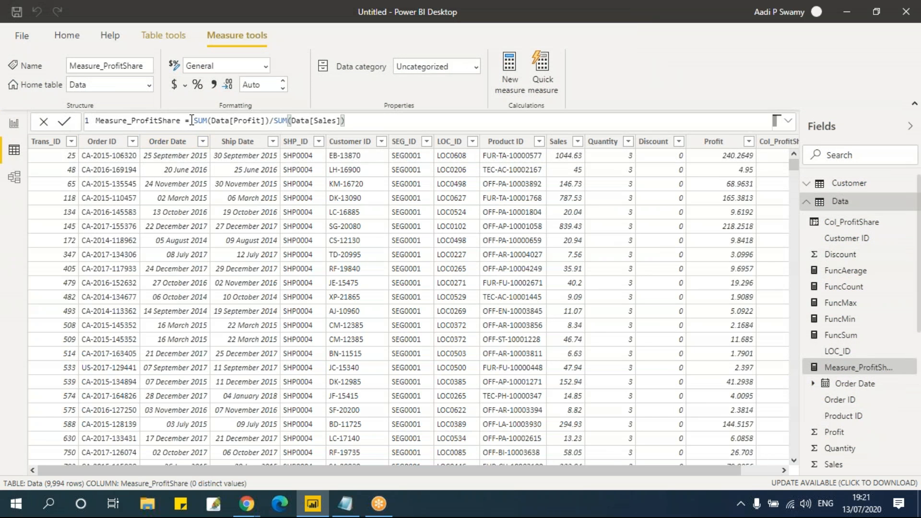
pyautogui.click(193, 120)
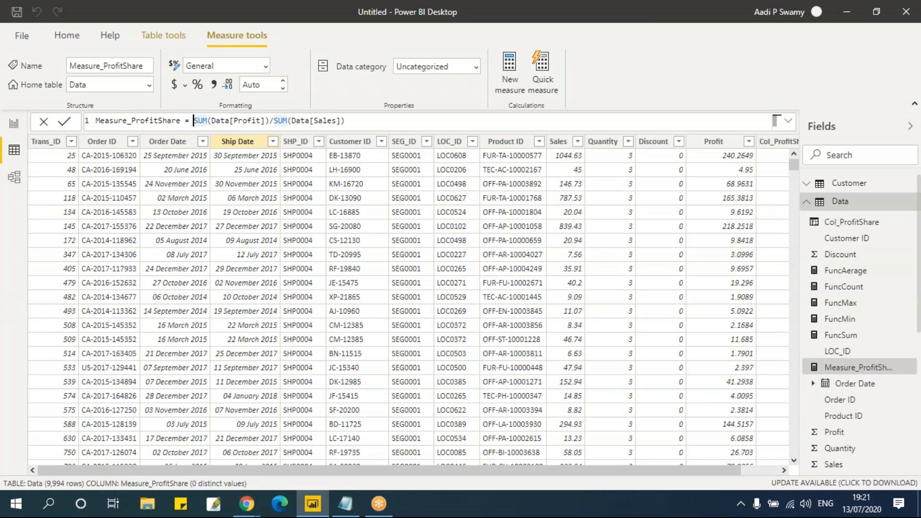
pyautogui.write('FORMAT(')
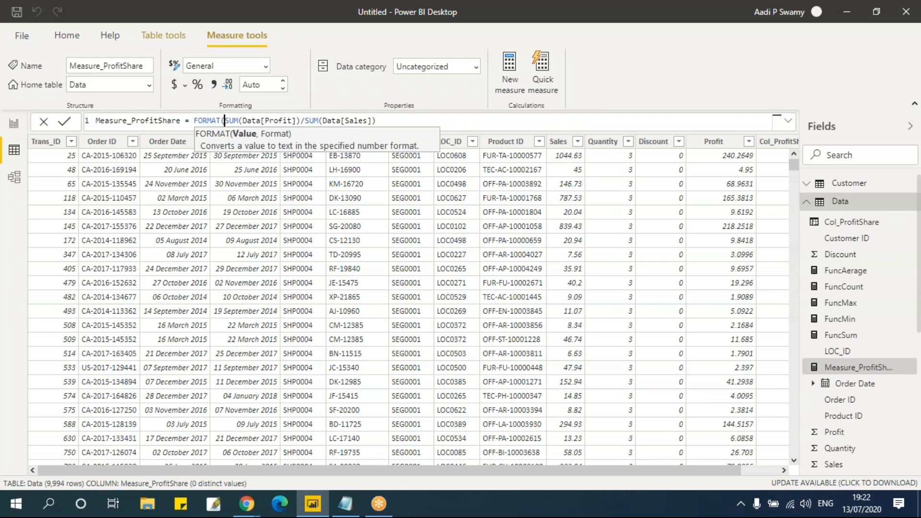
pyautogui.write('(')
pyautogui.press('BackSpace')
pyautogui.click(393, 118)
pyautogui.write(',"0.0%")')
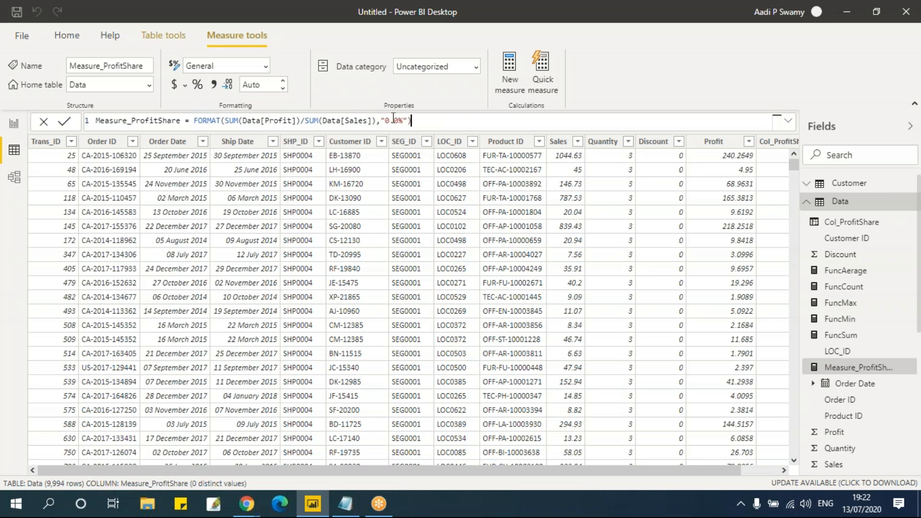
pyautogui.click(15, 125)
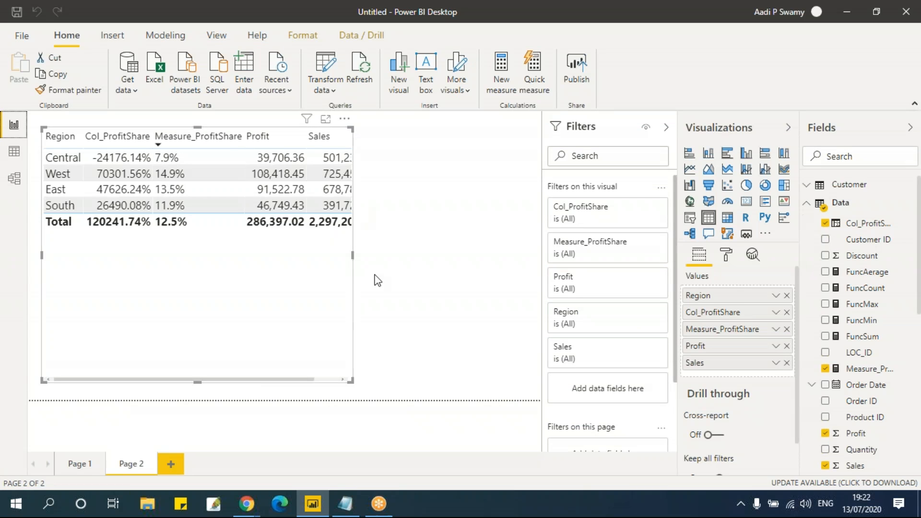
pyautogui.moveTo(354, 256); pyautogui.dragTo(436, 256)
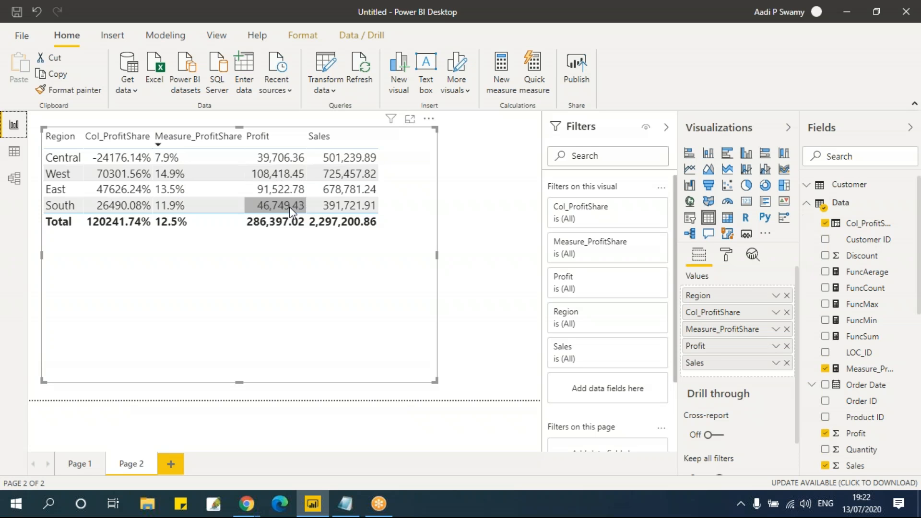
# Switch to the DAX Functions notes in Notepad and review the Measure formulas and the RELATED and LOOKUPVALUE formulas under Related Columns.
pyautogui.click(345, 504)
pyautogui.click(294, 351)
pyautogui.scroll(-1, 355, 322)
pyautogui.scroll(-10, 355, 323)
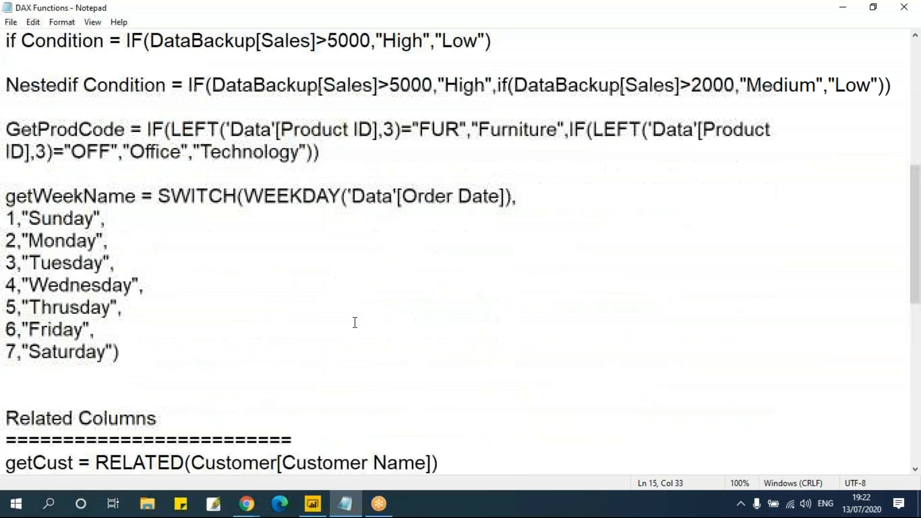
pyautogui.click(90, 175)
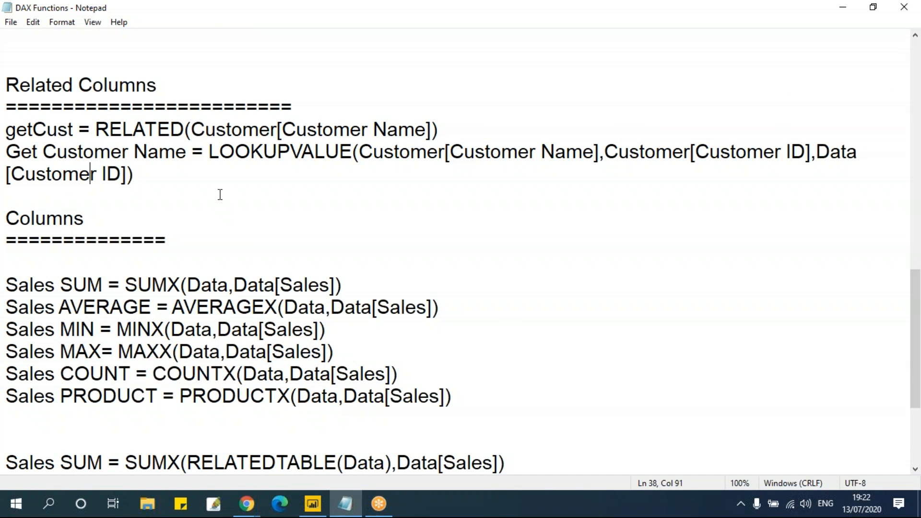
pyautogui.scroll(12, 375, 194)
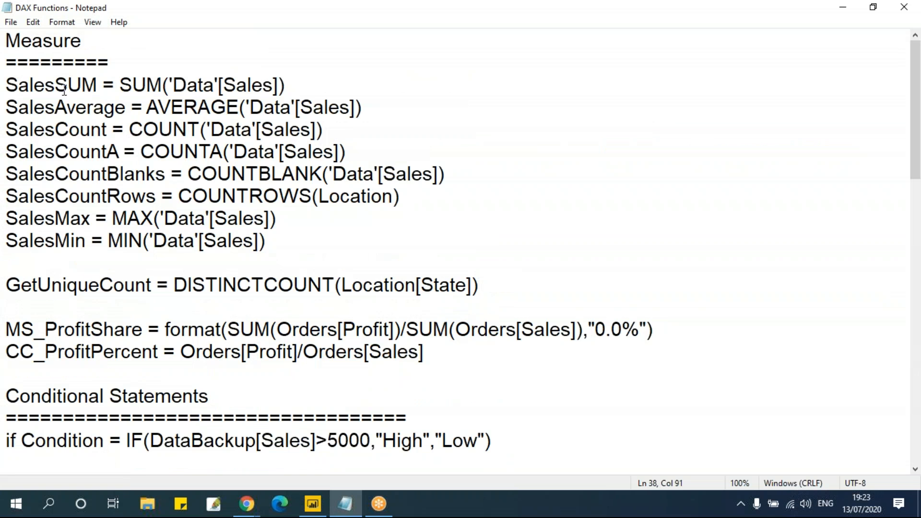
pyautogui.moveTo(7, 84); pyautogui.dragTo(456, 355)
pyautogui.click(345, 224)
pyautogui.scroll(-11, 387, 284)
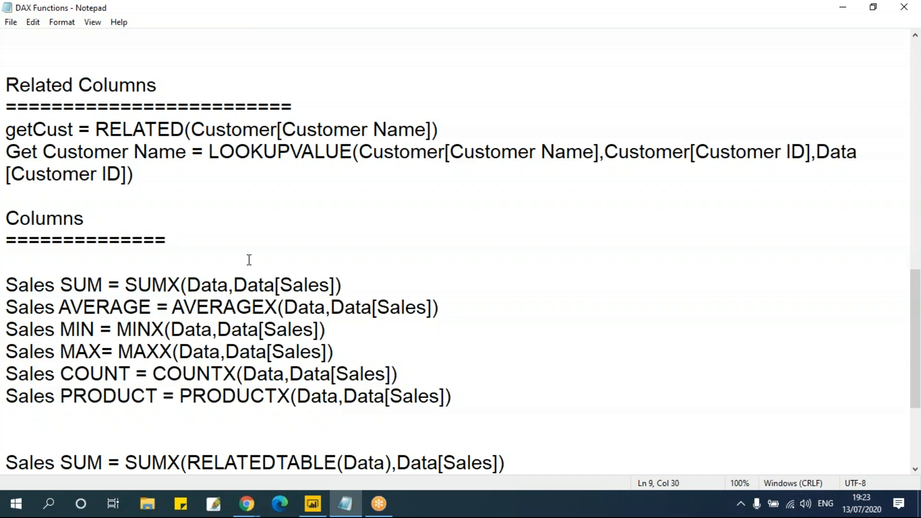
pyautogui.moveTo(96, 129); pyautogui.dragTo(185, 130)
pyautogui.click(183, 183)
# Switch back to Power BI Desktop and collapse the expanded tables in the fields list.
pyautogui.click(313, 504)
pyautogui.click(507, 251)
pyautogui.click(815, 202)
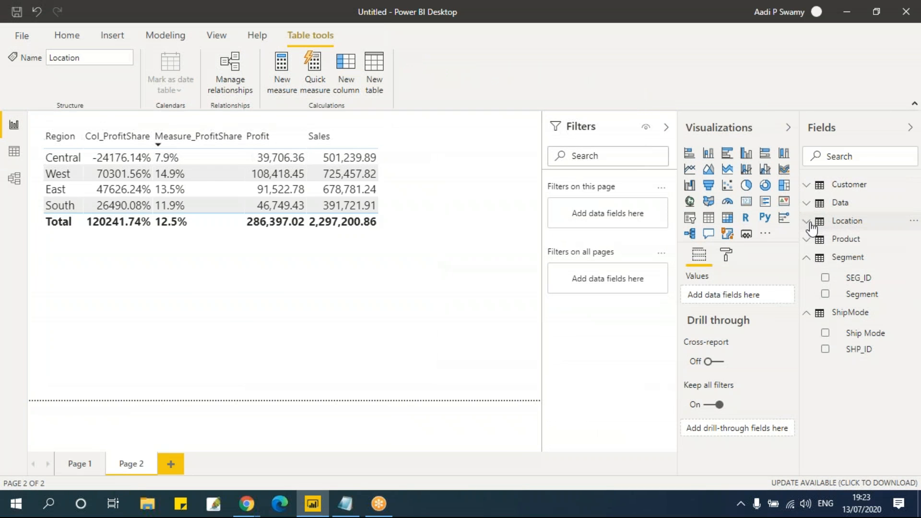
pyautogui.click(807, 257)
pyautogui.click(806, 275)
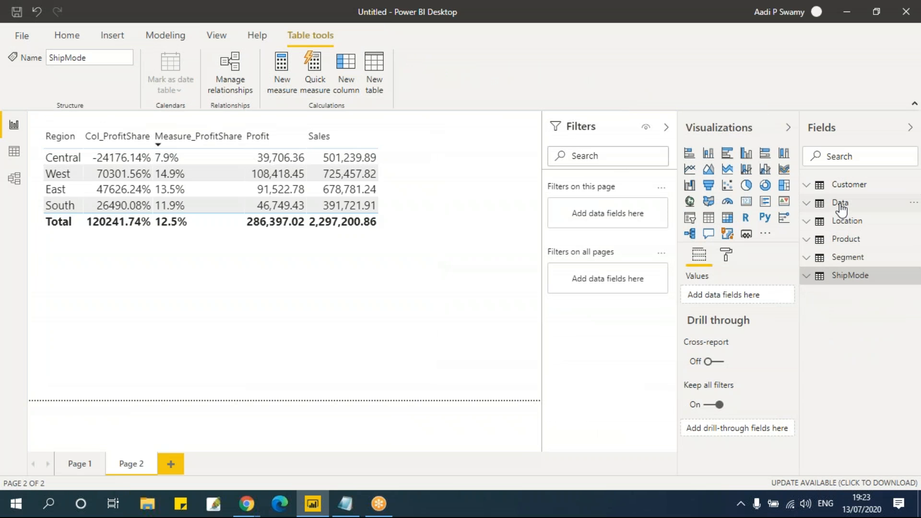
# Examine the Data table's columns, including the SHP_ID and Customer ID keys.
pyautogui.click(14, 151)
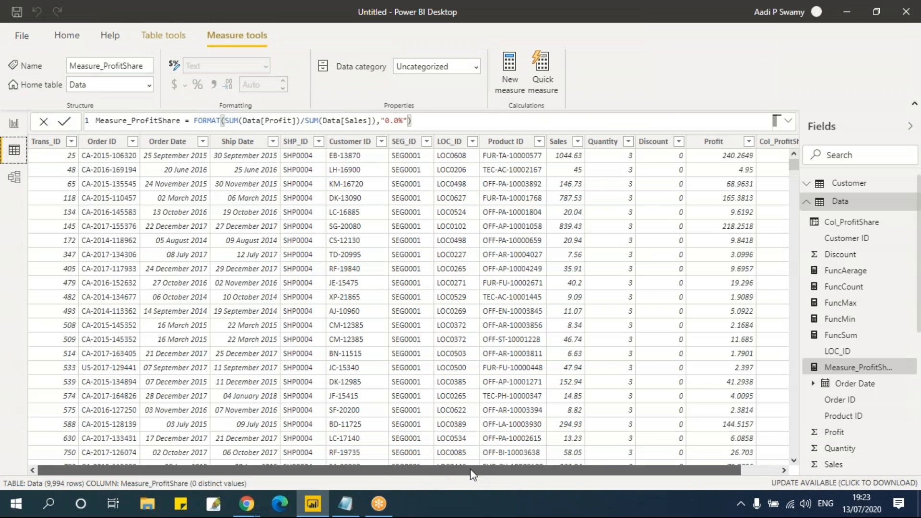
pyautogui.moveTo(470, 475); pyautogui.dragTo(618, 473)
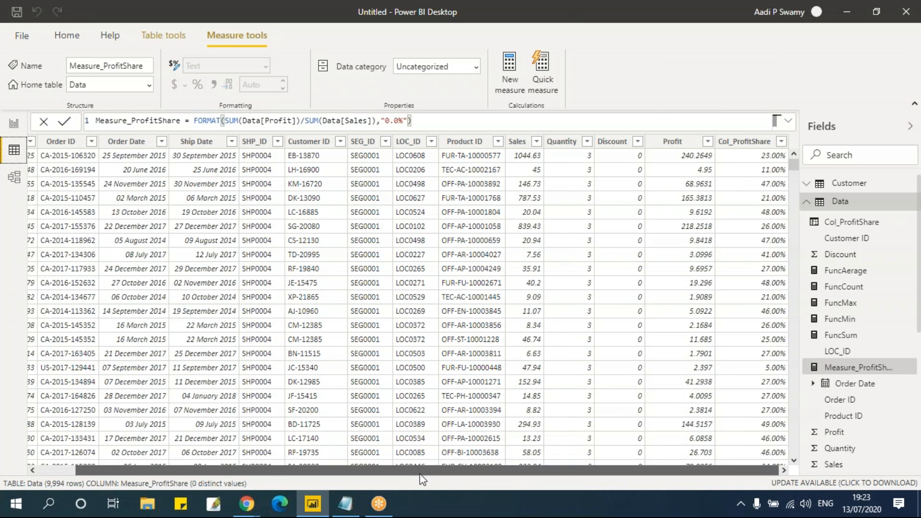
pyautogui.hscroll(-2, 422, 477)
pyautogui.click(294, 142)
pyautogui.click(350, 143)
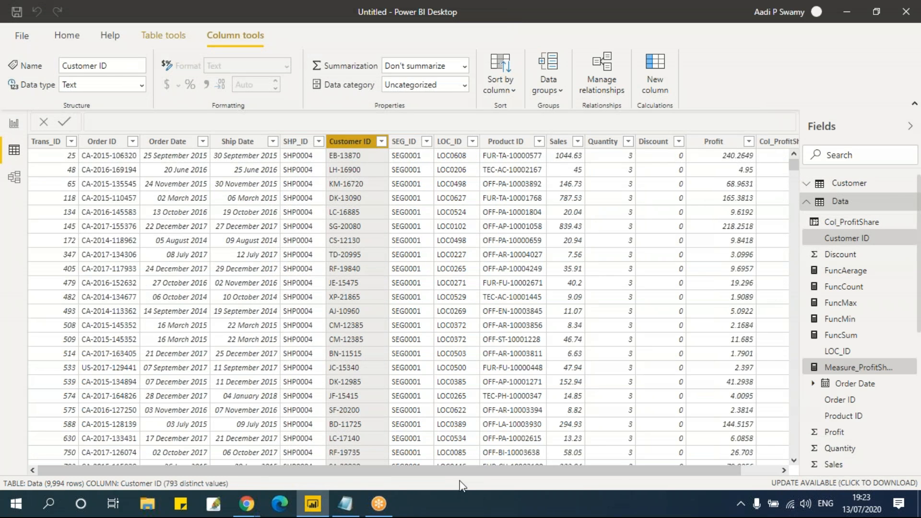
pyautogui.hscroll(2, 534, 477)
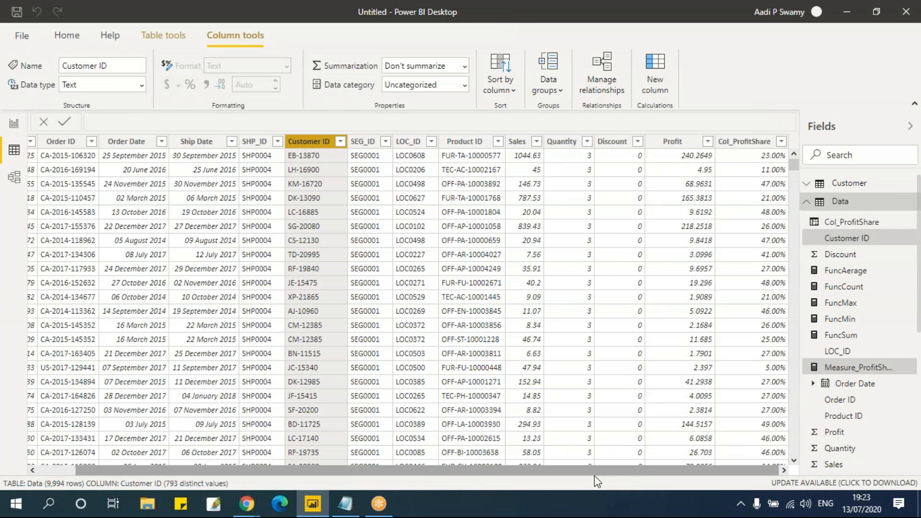
# Open the Customer table in Power Query Editor and promote its first row to column headers.
pyautogui.click(807, 200)
pyautogui.click(807, 185)
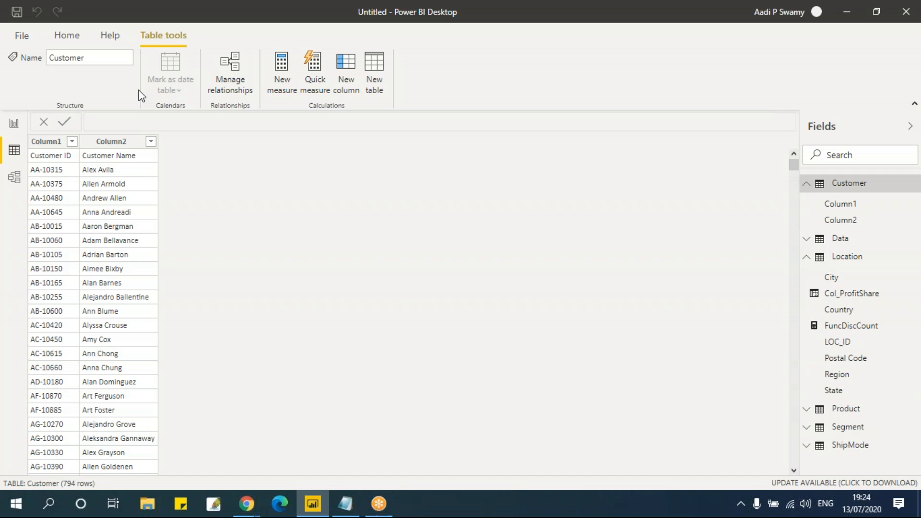
pyautogui.click(79, 40)
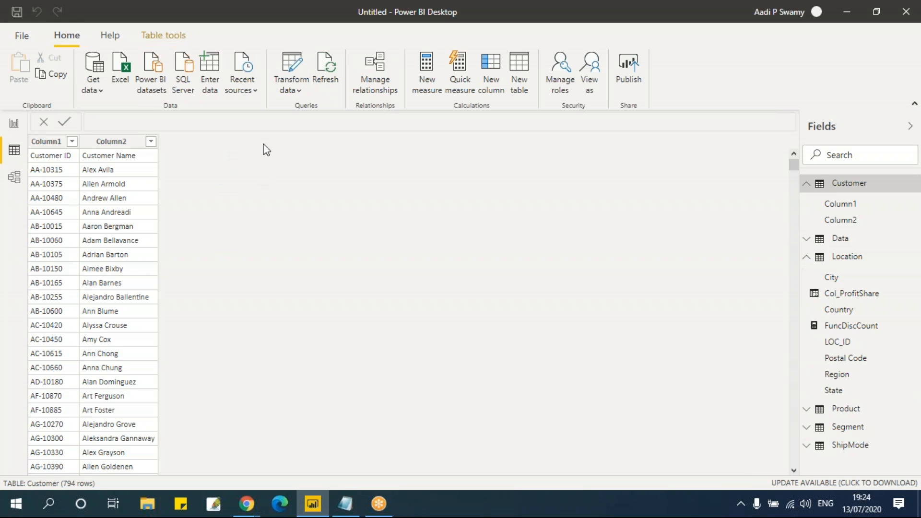
pyautogui.click(302, 89)
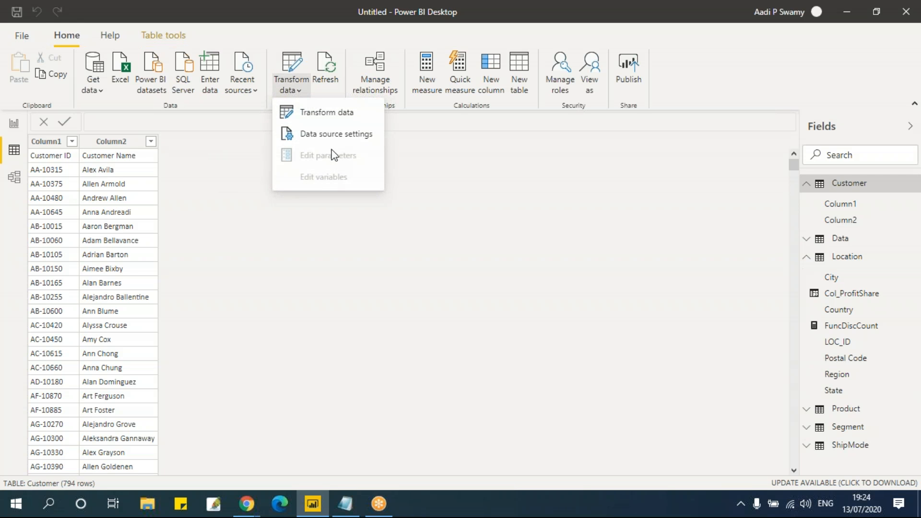
pyautogui.click(289, 113)
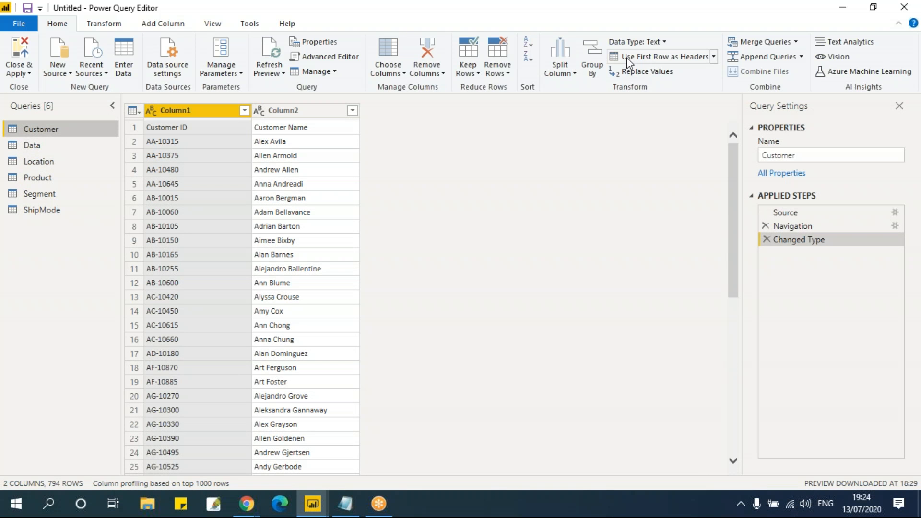
pyautogui.click(664, 56)
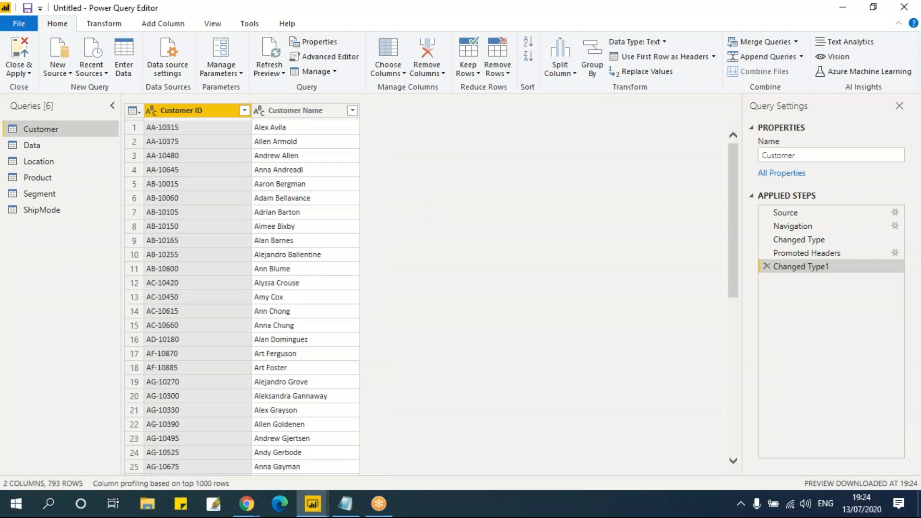
# Check the headers of the Data, Location, Product, Segment and ShipMode queries, and close Power Query Editor with the changes applied.
pyautogui.click(37, 145)
pyautogui.click(39, 163)
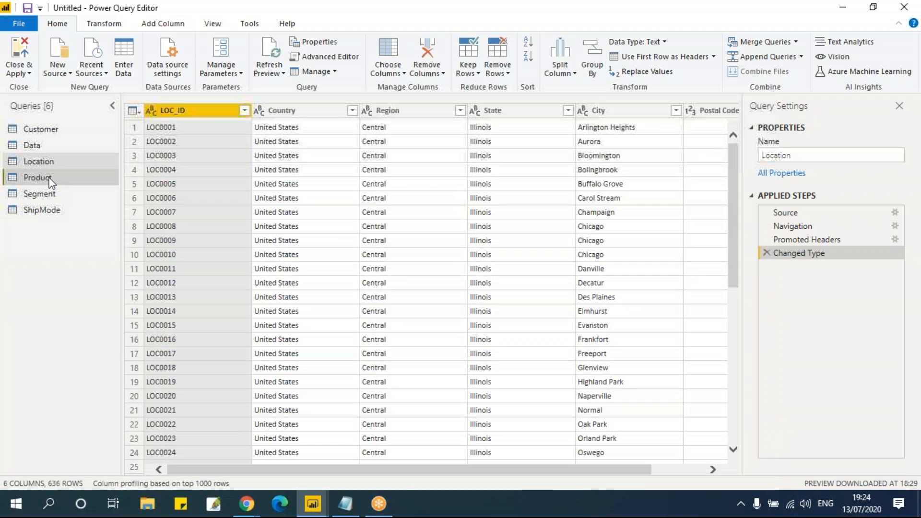
pyautogui.click(50, 179)
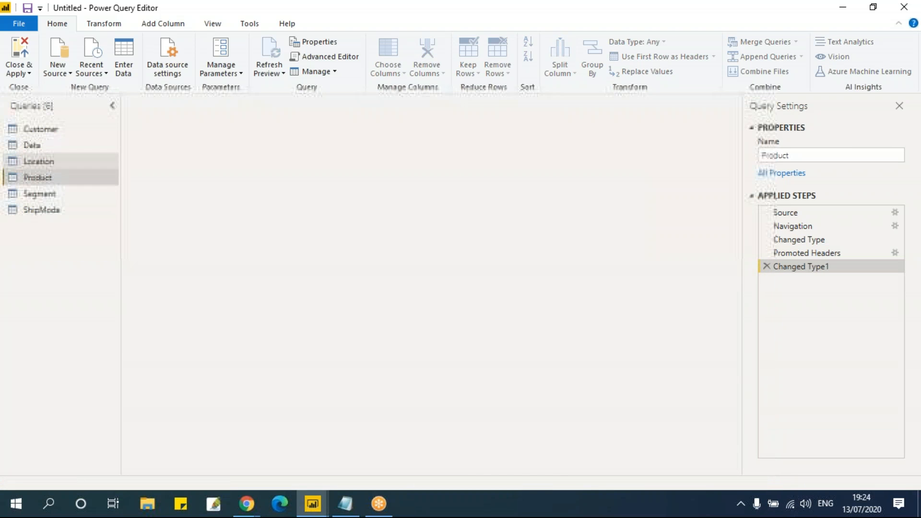
pyautogui.click(39, 194)
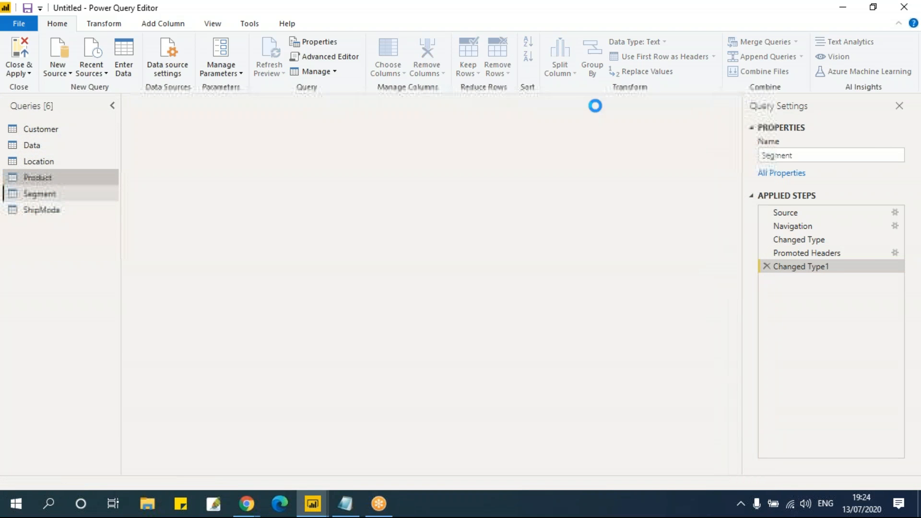
pyautogui.click(48, 209)
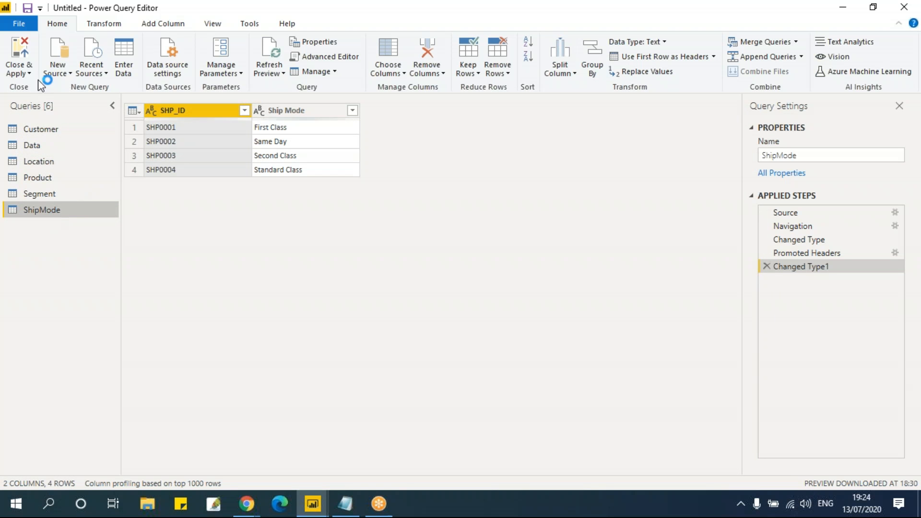
pyautogui.click(21, 72)
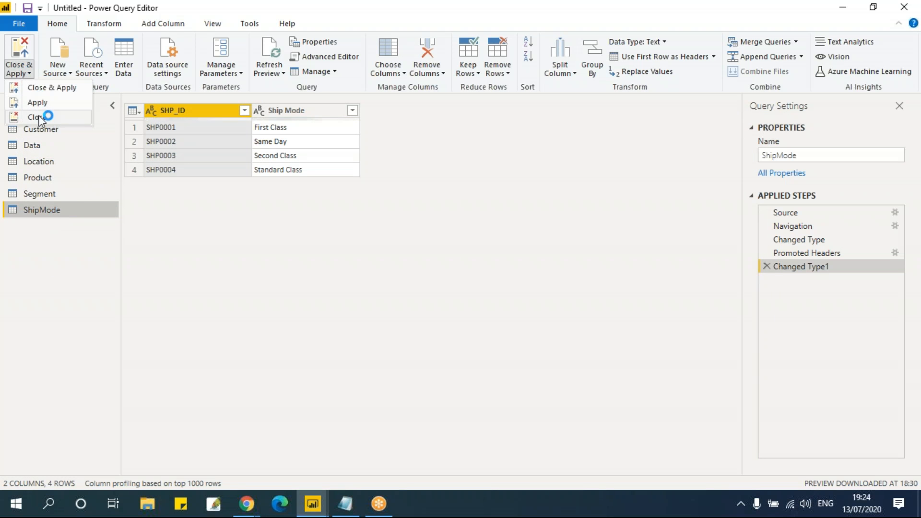
pyautogui.click(56, 89)
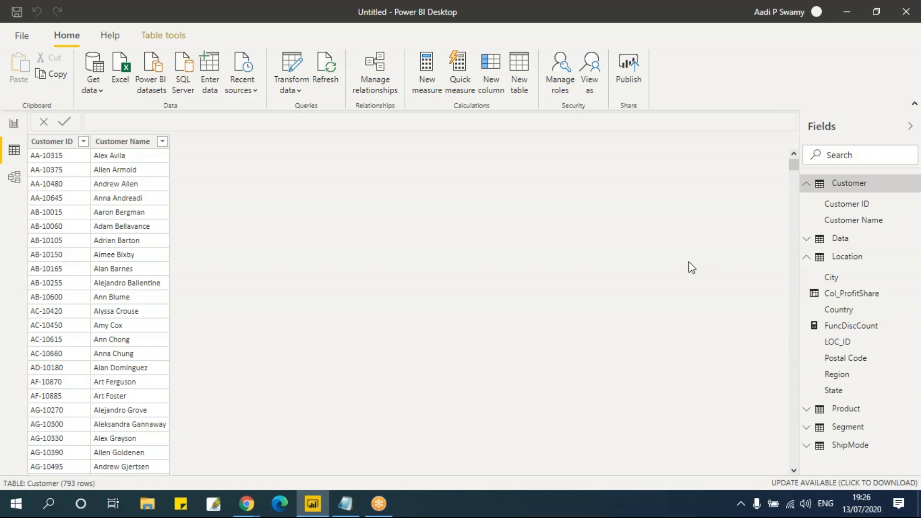
# Collapse the Customer and Location tables in the fields list and display the Data table's rows.
pyautogui.click(808, 184)
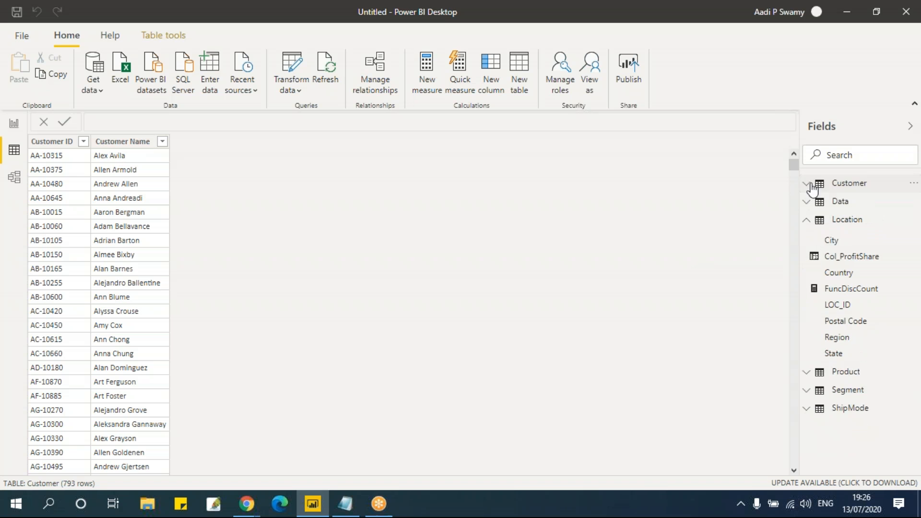
pyautogui.click(806, 219)
pyautogui.click(843, 219)
pyautogui.click(842, 209)
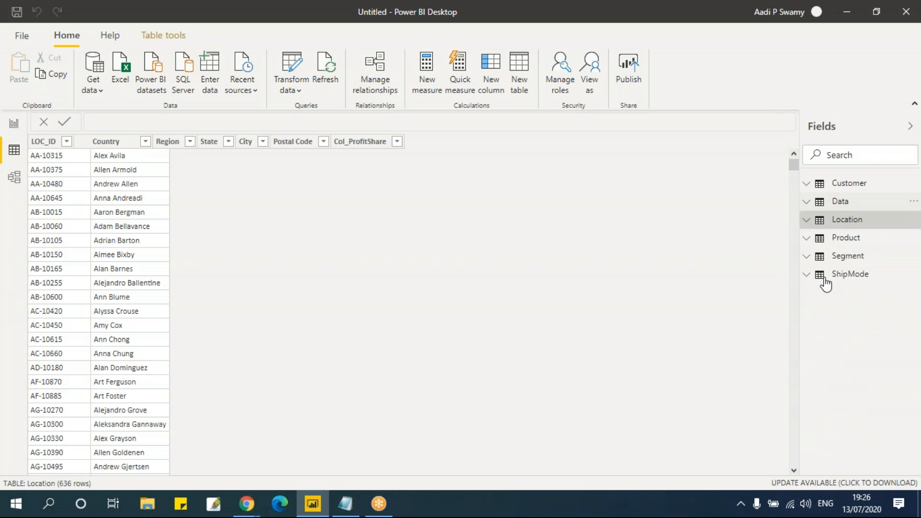
pyautogui.click(839, 203)
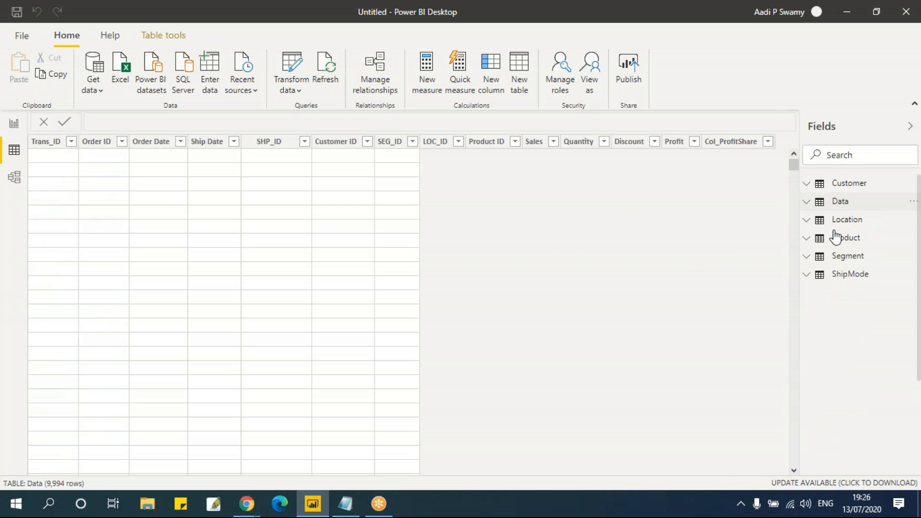
pyautogui.click(831, 206)
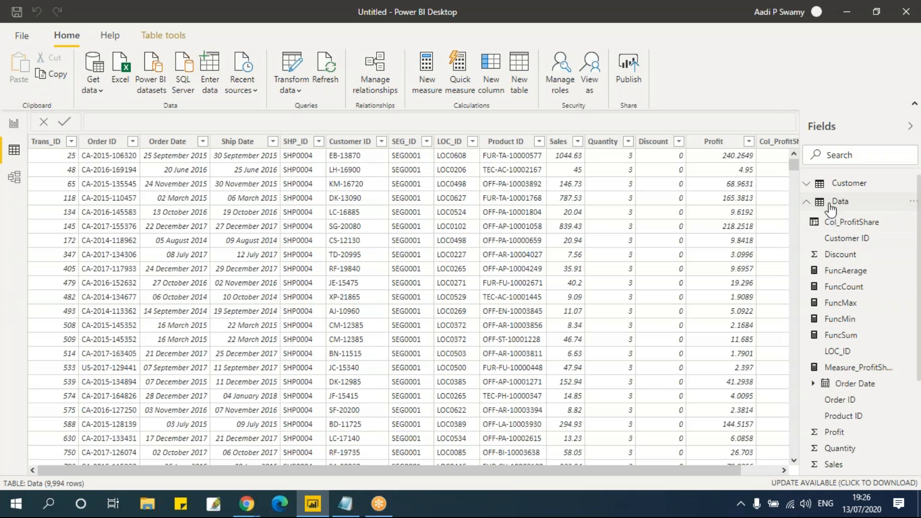
pyautogui.click(848, 209)
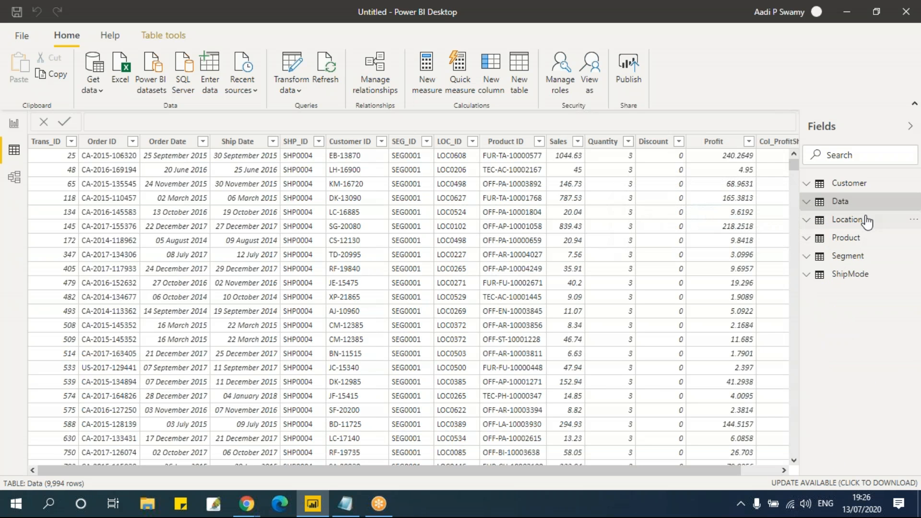
# Start a new calculated column in the Data table.
pyautogui.click(163, 35)
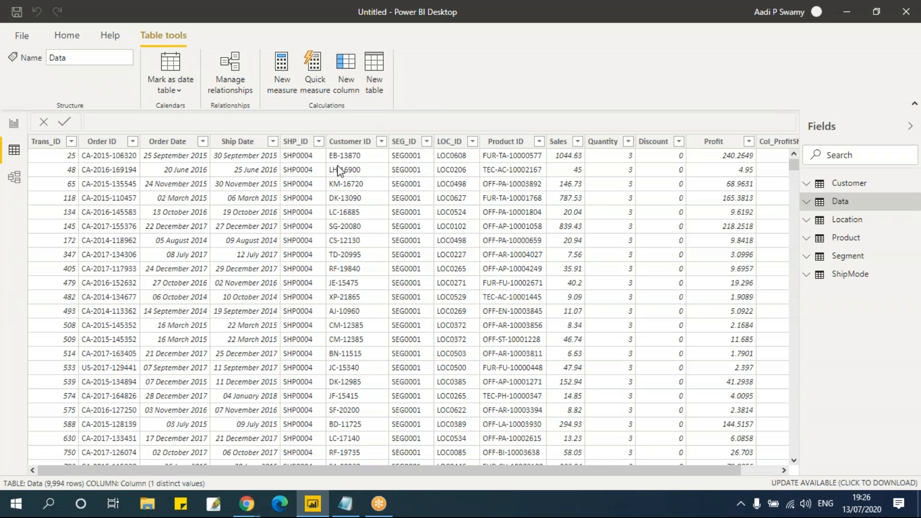
pyautogui.click(318, 122)
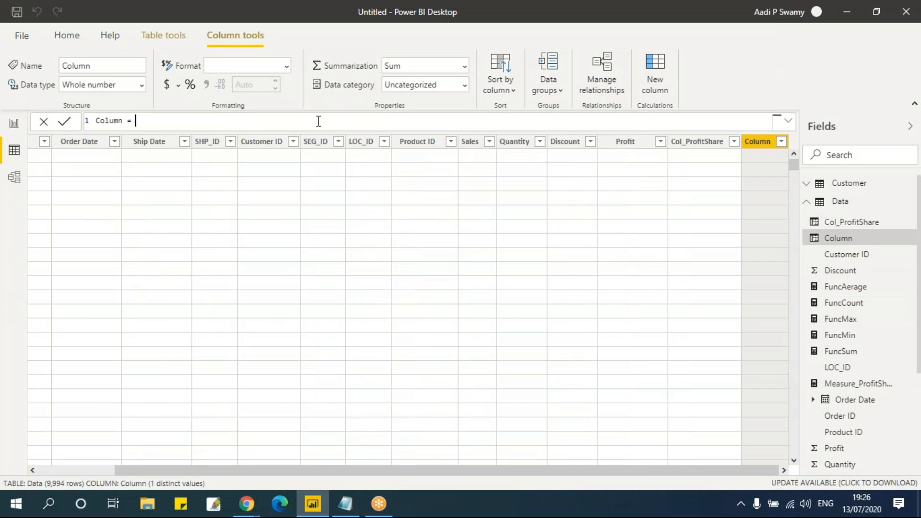
# Define the new column in the Data table as CustName = RELATED(Customer[Customer Name]) and bring it into view.
pyautogui.press('BackSpace')
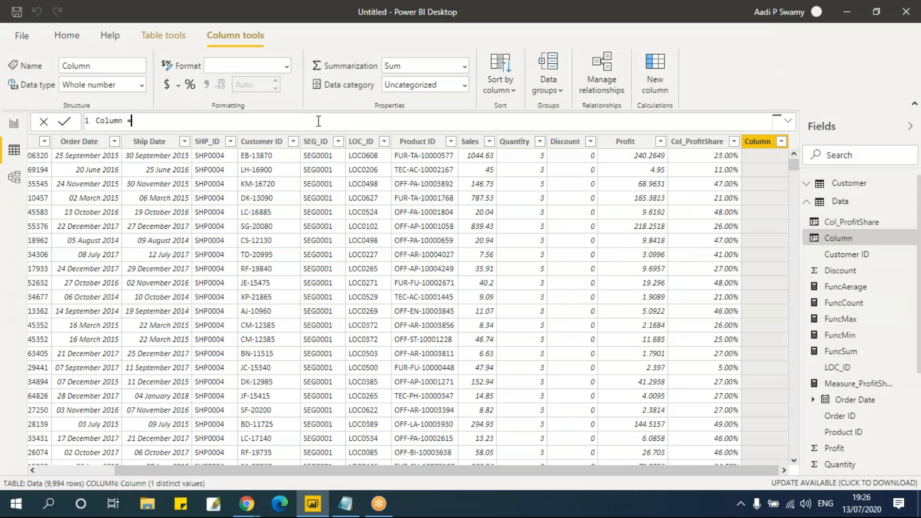
pyautogui.hotkey('ctrl', 'a')
pyautogui.press('BackSpace')
pyautogui.write('CustName = relate')
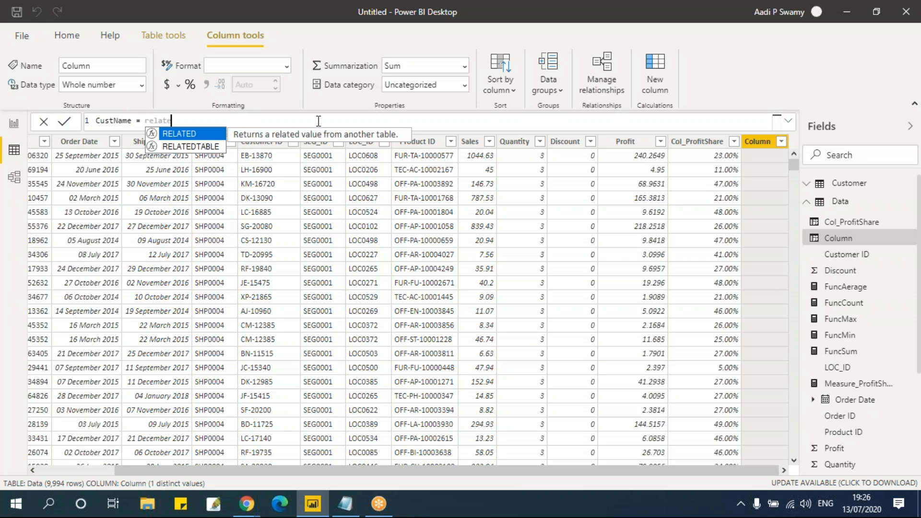
pyautogui.press('Tab')
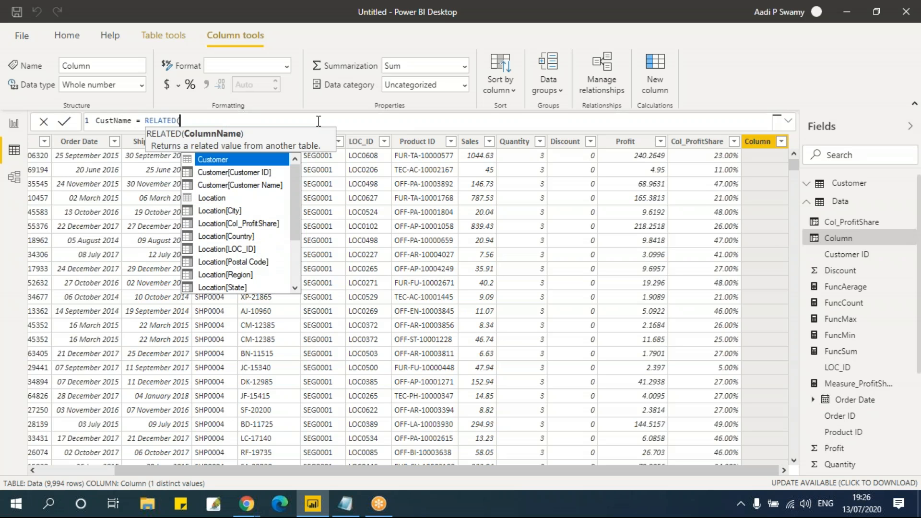
pyautogui.write('cus')
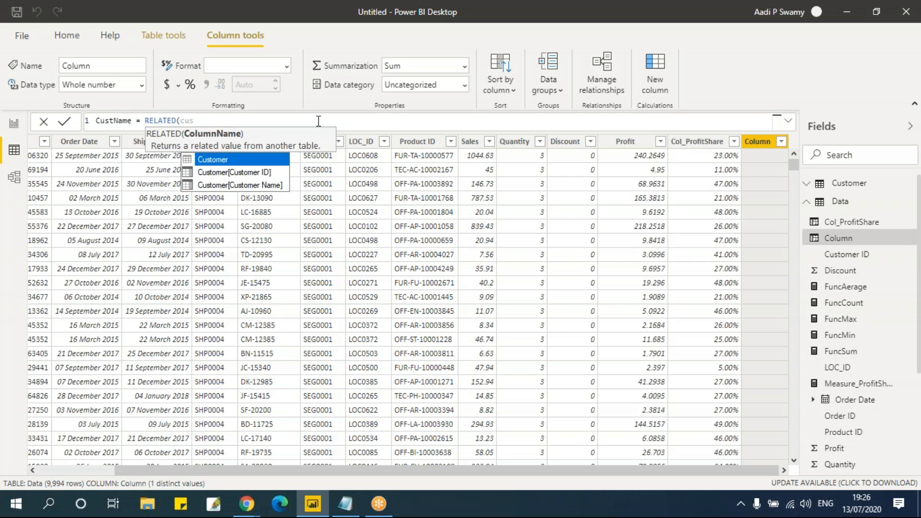
pyautogui.press('Down')
pyautogui.press('Down')
pyautogui.press('Tab')
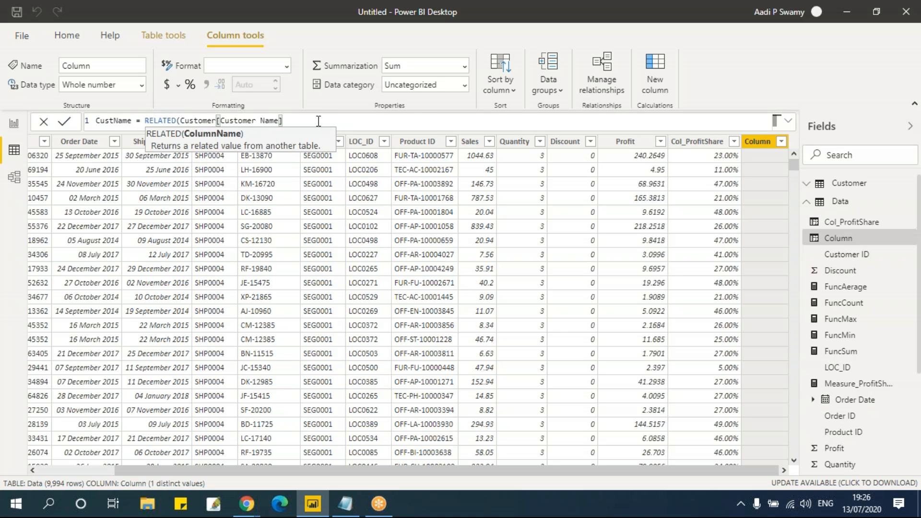
pyautogui.write(')')
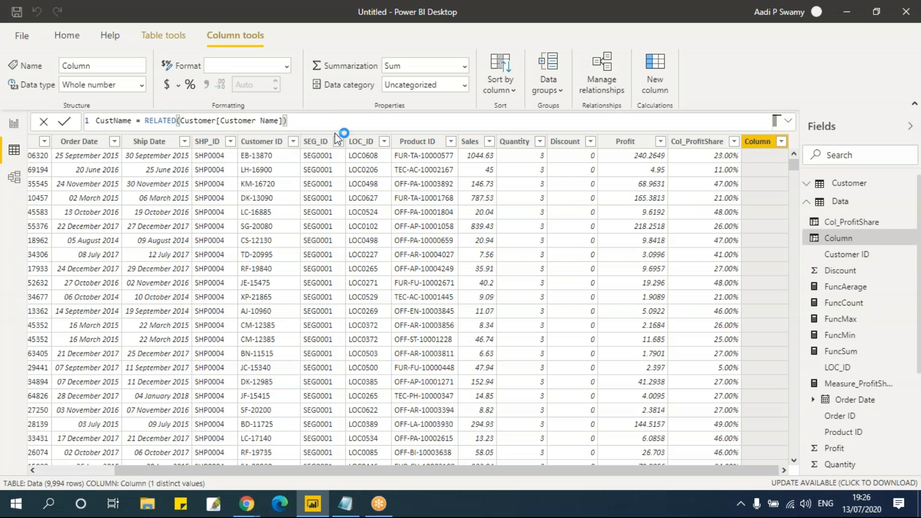
pyautogui.press('Return')
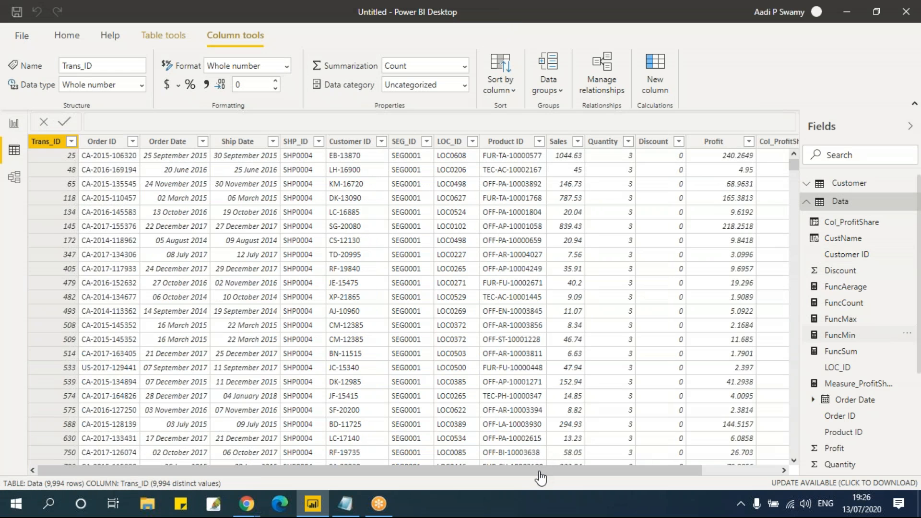
pyautogui.moveTo(740, 484); pyautogui.dragTo(760, 476)
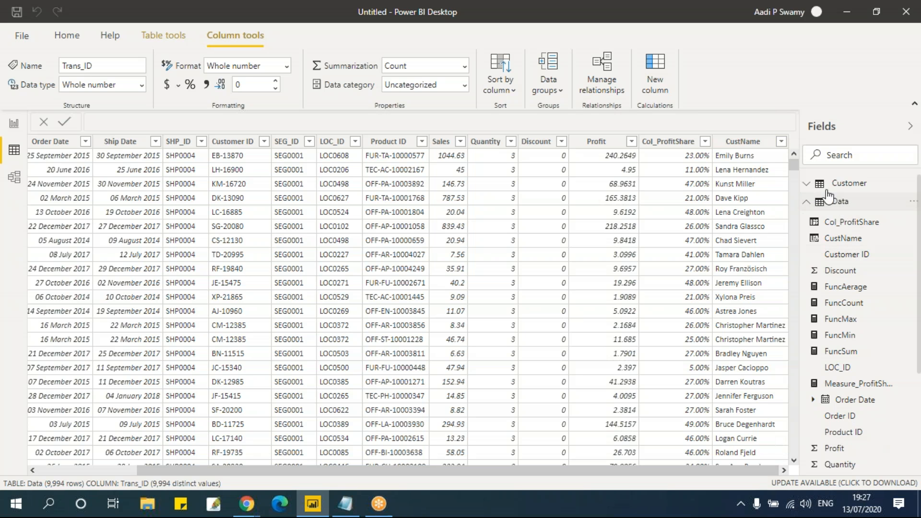
# Add another calculated column to the Data table, name it Region and start its formula with the RELATED function.
pyautogui.click(806, 202)
pyautogui.click(839, 201)
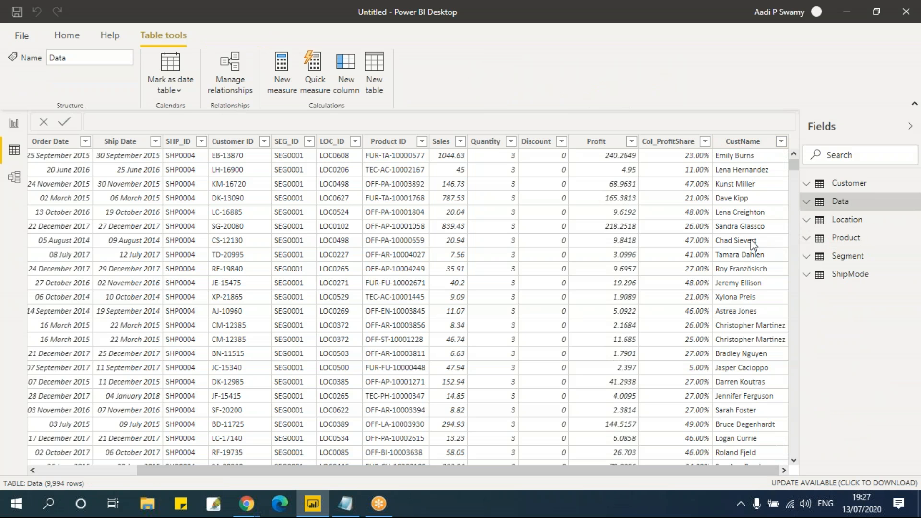
pyautogui.click(355, 93)
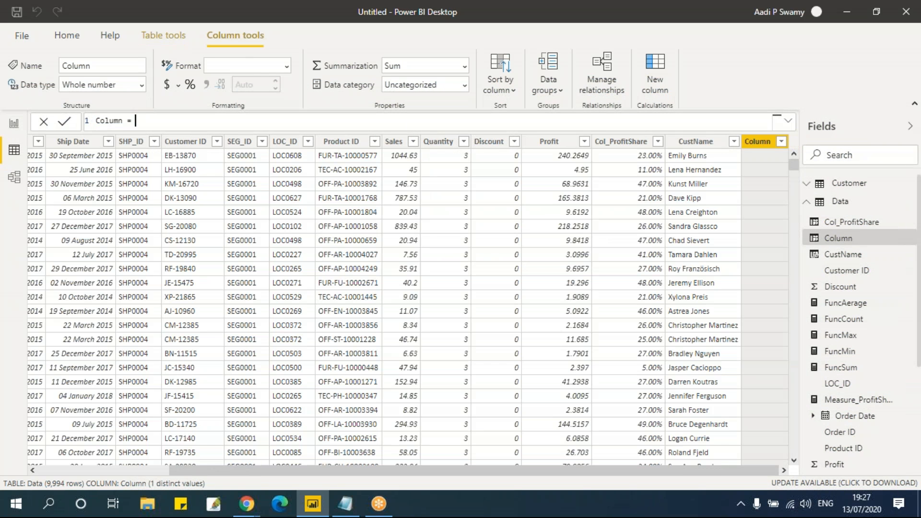
pyautogui.press('BackSpace')
pyautogui.press('BackSpace')
pyautogui.press('BackSpace')
pyautogui.press('BackSpace')
pyautogui.press('BackSpace')
pyautogui.press('BackSpace')
pyautogui.press('BackSpace')
pyautogui.press('BackSpace')
pyautogui.write('Region = relate')
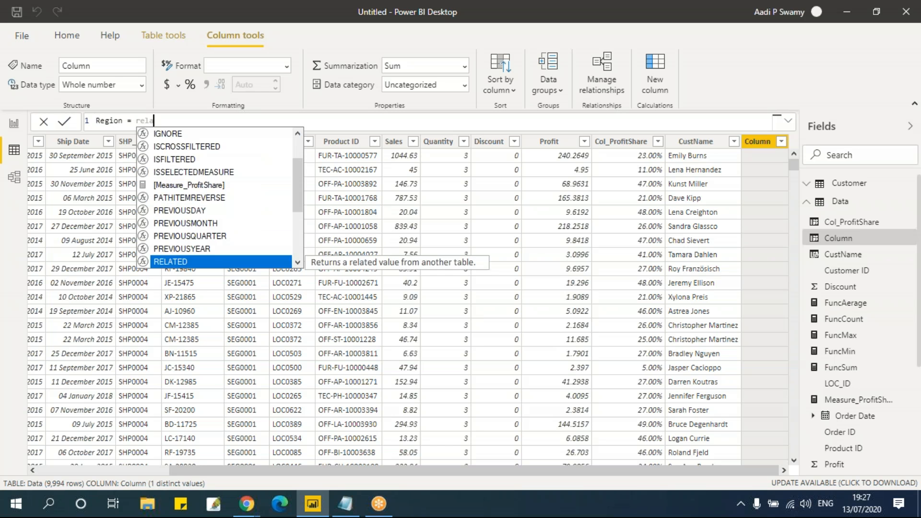
pyautogui.press('Tab')
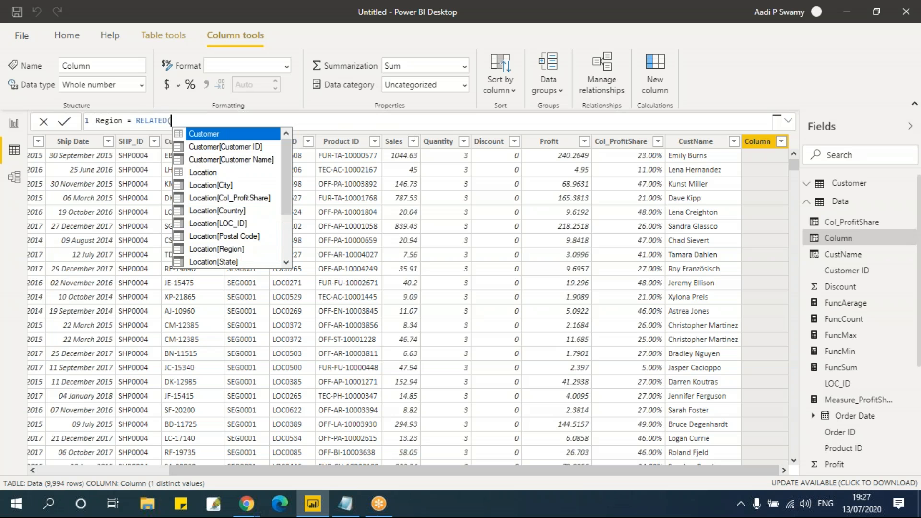
# Complete the Region formula with Location[Region] as the related column, commit it and bring the column into view.
pyautogui.write('re')
pyautogui.press('Tab')
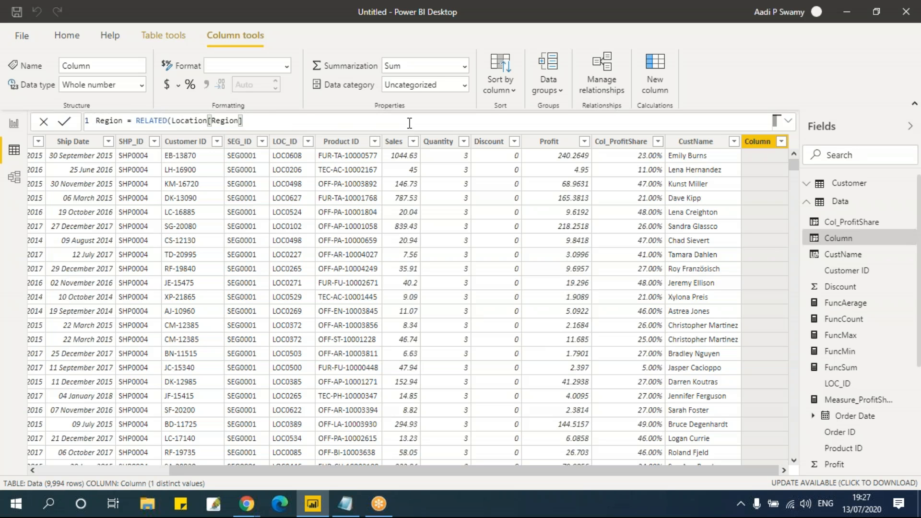
pyautogui.write(')')
pyautogui.press('Return')
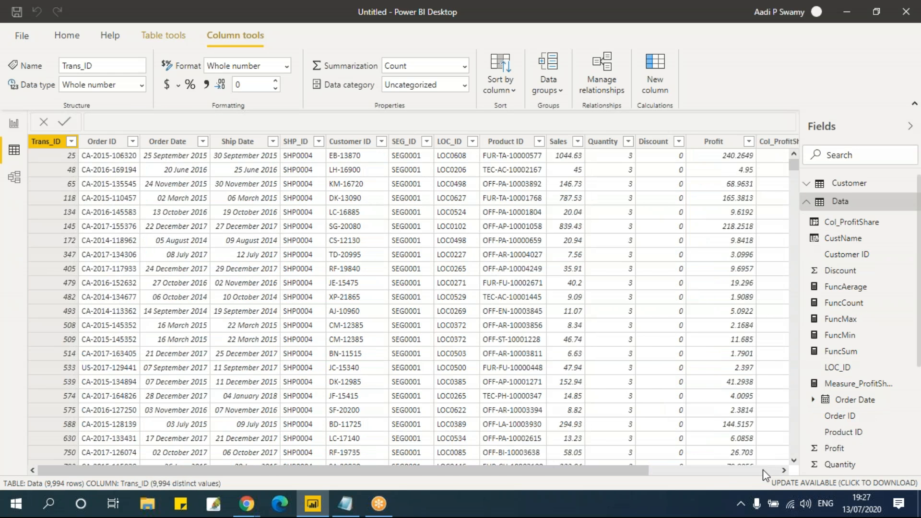
pyautogui.click(762, 469)
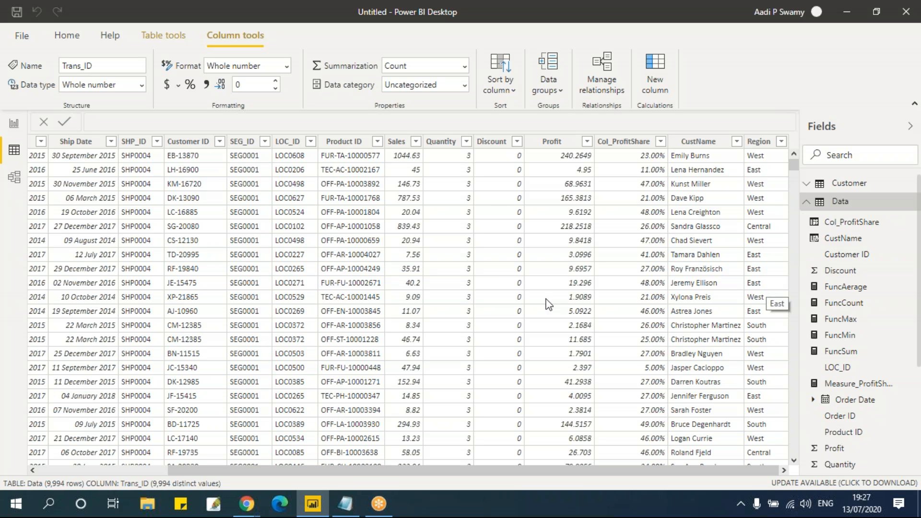
# Delete the relationship between the Customer and Data tables in the model diagram.
pyautogui.click(15, 177)
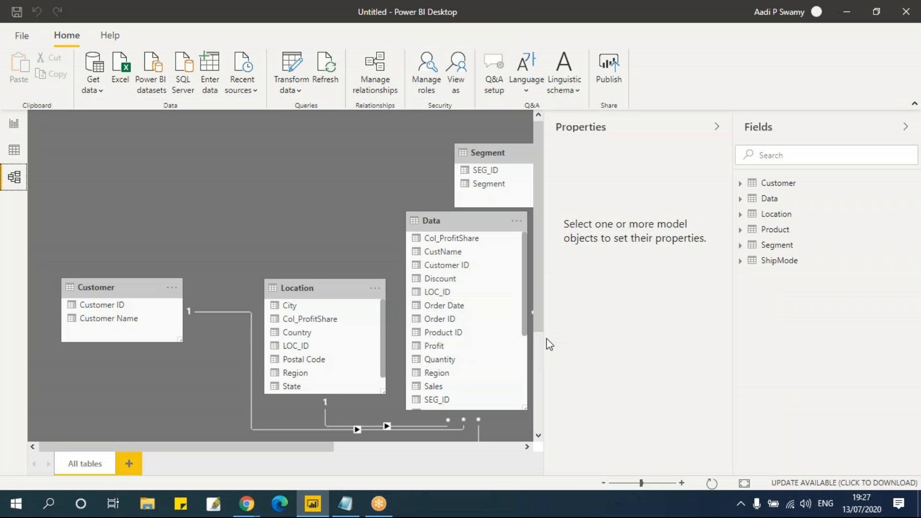
pyautogui.moveTo(544, 343); pyautogui.dragTo(656, 345)
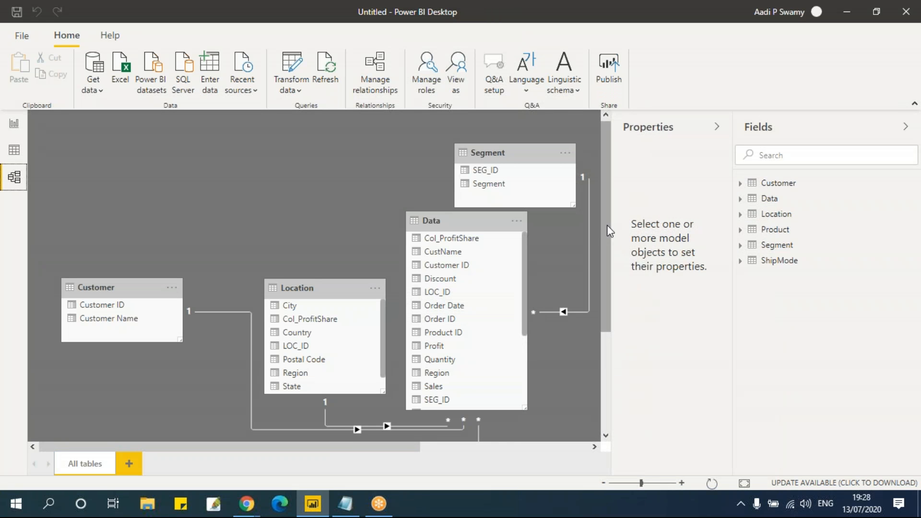
pyautogui.moveTo(607, 235); pyautogui.dragTo(609, 270)
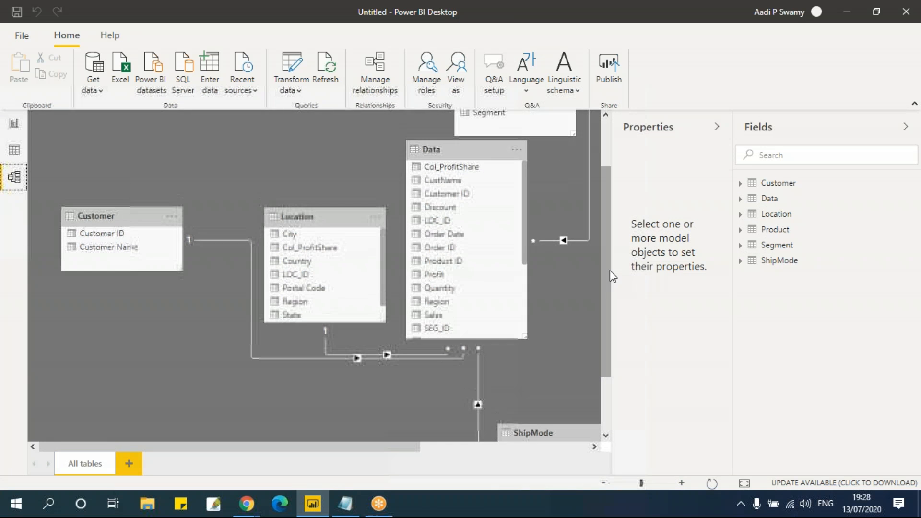
pyautogui.rightClick(251, 312)
pyautogui.click(261, 332)
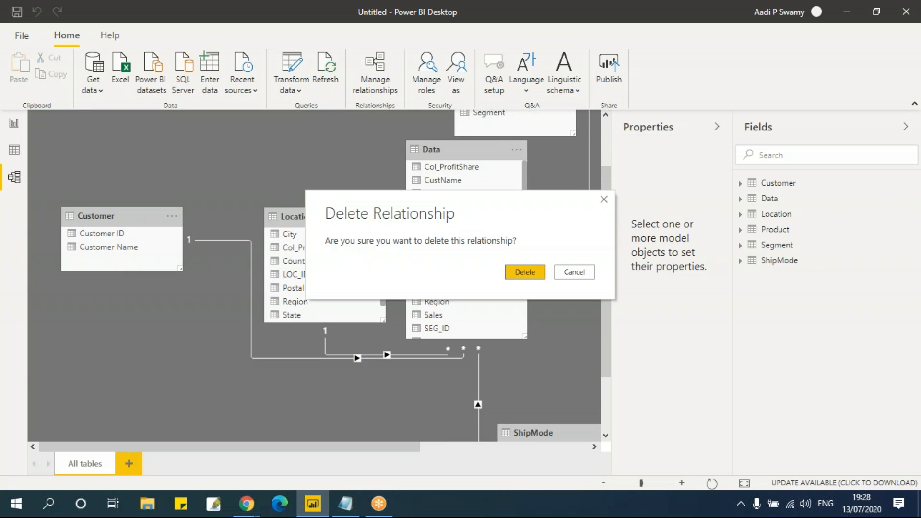
pyautogui.click(524, 272)
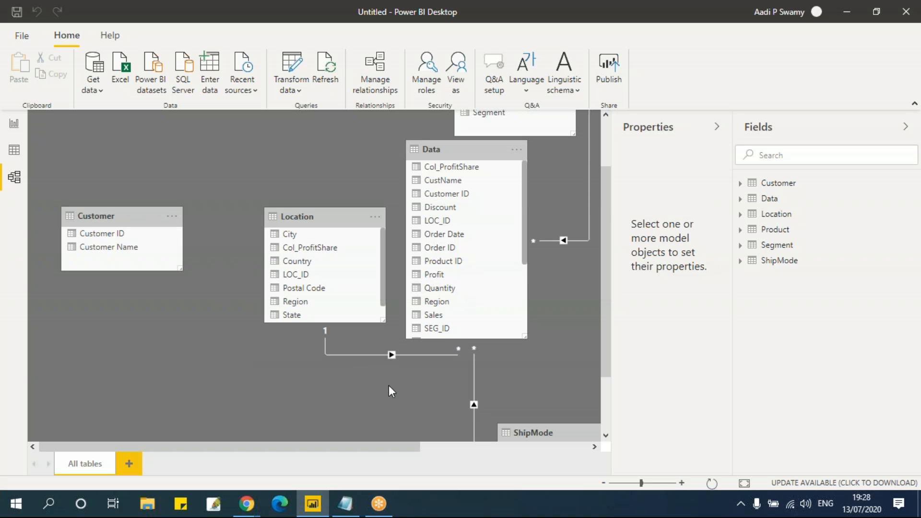
# Return to the Data table's rows, check the CustName column and add a new calculated column.
pyautogui.click(14, 149)
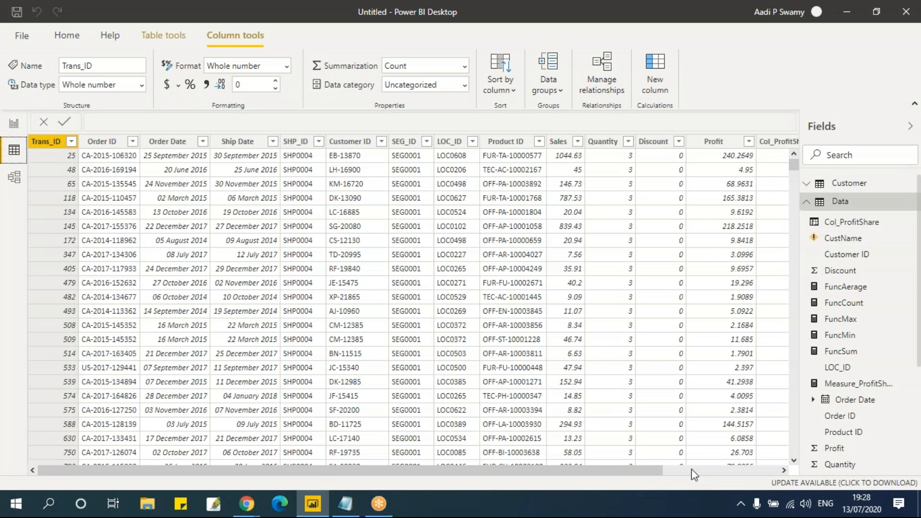
pyautogui.click(691, 468)
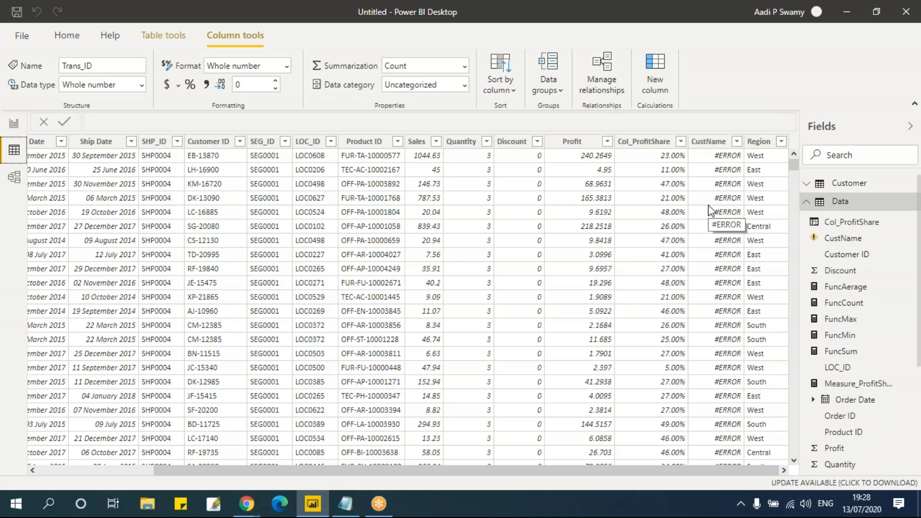
pyautogui.click(222, 147)
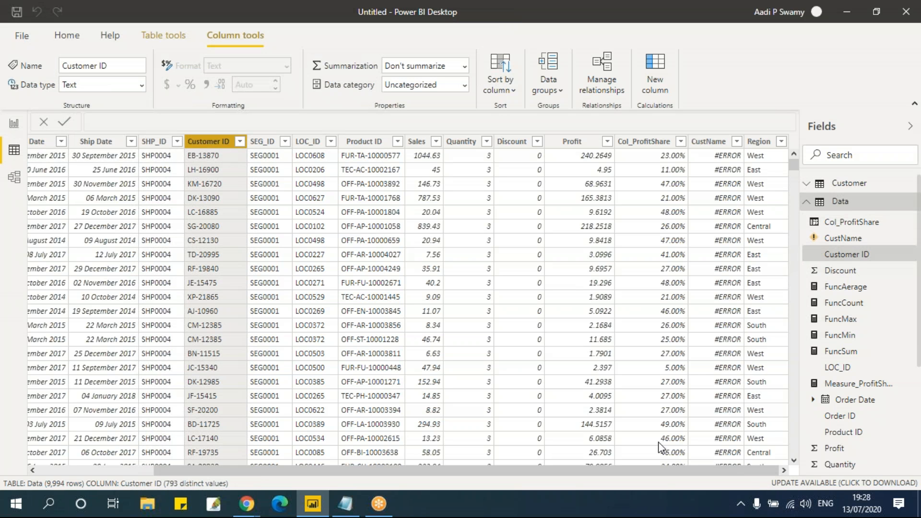
pyautogui.click(161, 37)
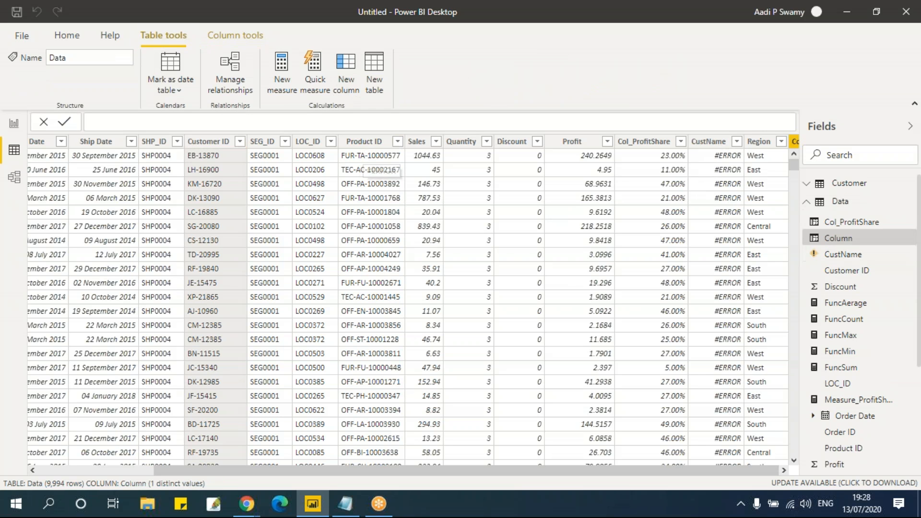
pyautogui.click(347, 123)
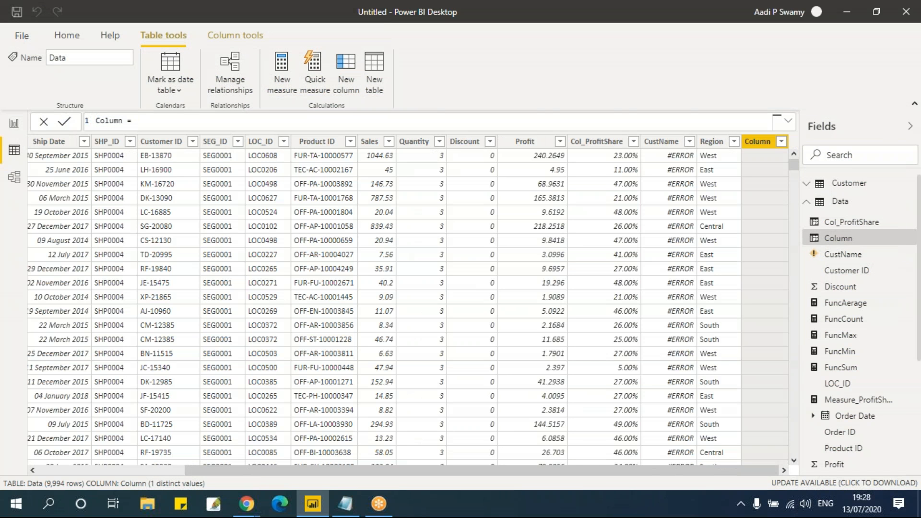
# Name the new column FuncLookup and start its formula with the LOOKUPVALUE function.
pyautogui.hotkey('ctrl', 'a')
pyautogui.press('BackSpace')
pyautogui.write('FUnc')
pyautogui.press('BackSpace')
pyautogui.press('BackSpace')
pyautogui.press('BackSpace')
pyautogui.write('uncLookup = loo')
pyautogui.press('Tab')
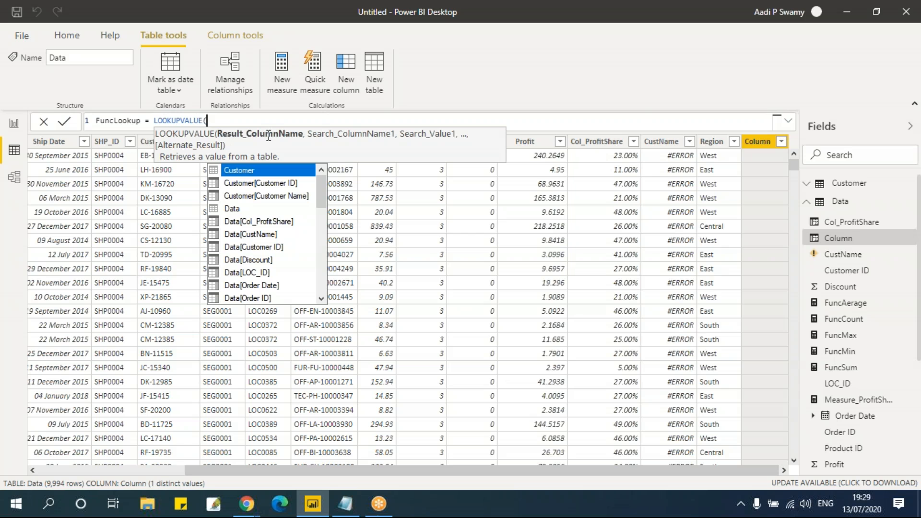
# Enter Customer[Customer Name] as the LOOKUPVALUE result column and Customer[Customer ID] as the search column.
pyautogui.press('Down')
pyautogui.press('Down')
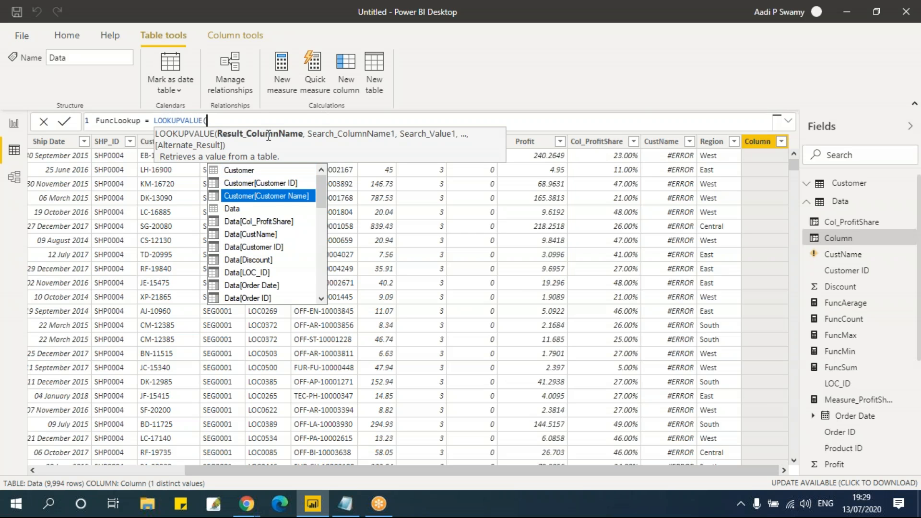
pyautogui.press('Tab')
pyautogui.write(',')
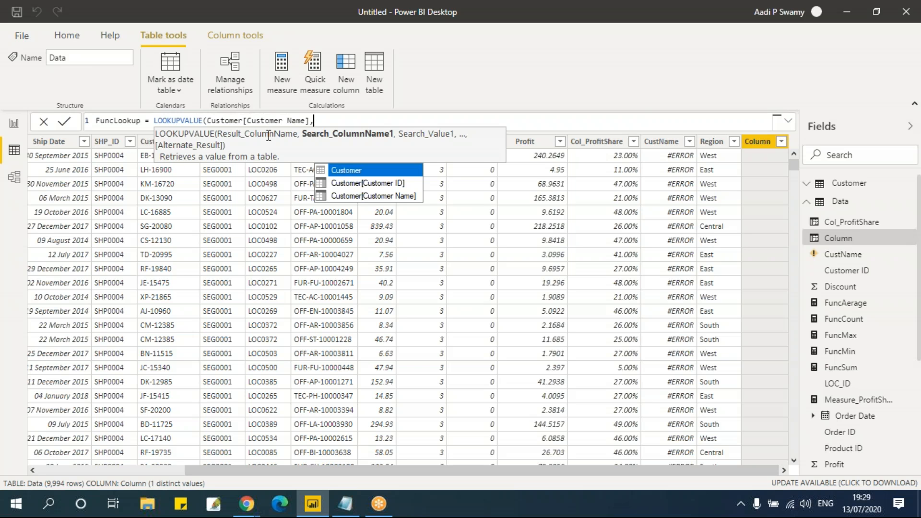
pyautogui.press('Down')
pyautogui.press('Down')
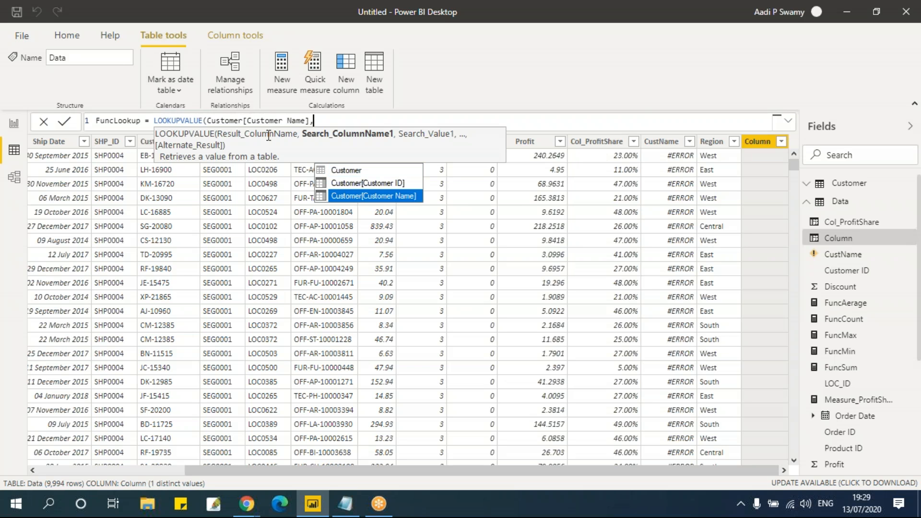
pyautogui.press('Up')
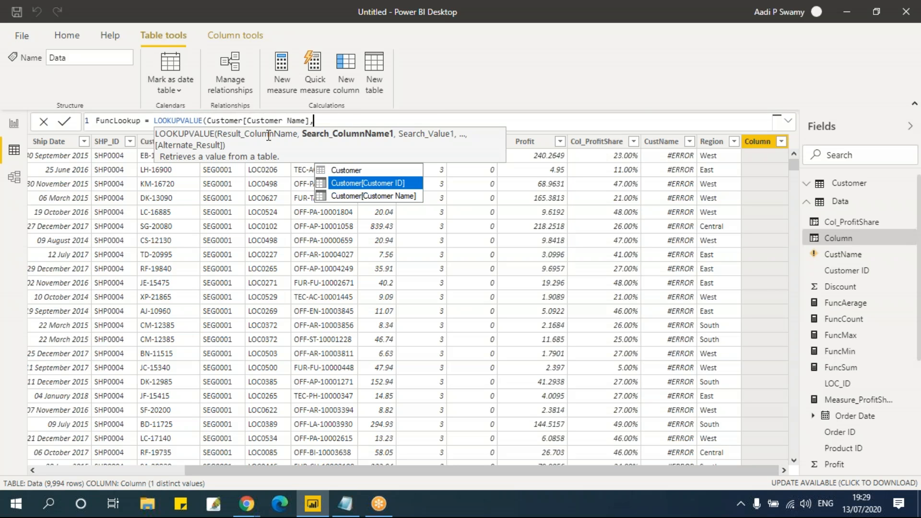
pyautogui.press('Tab')
pyautogui.write(',')
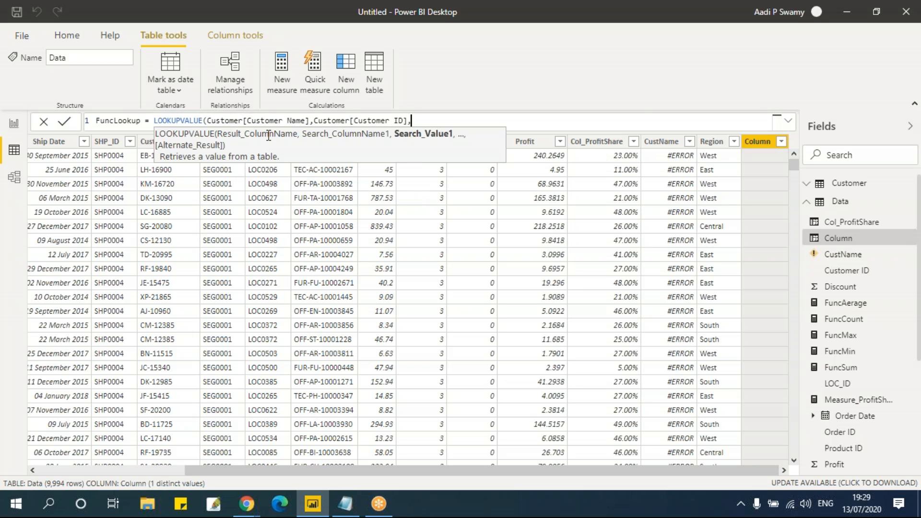
# Enter Data[Customer ID] as the search value, close the LOOKUPVALUE formula and review its arguments.
pyautogui.write('cu')
pyautogui.press('Down')
pyautogui.press('Down')
pyautogui.press('Down')
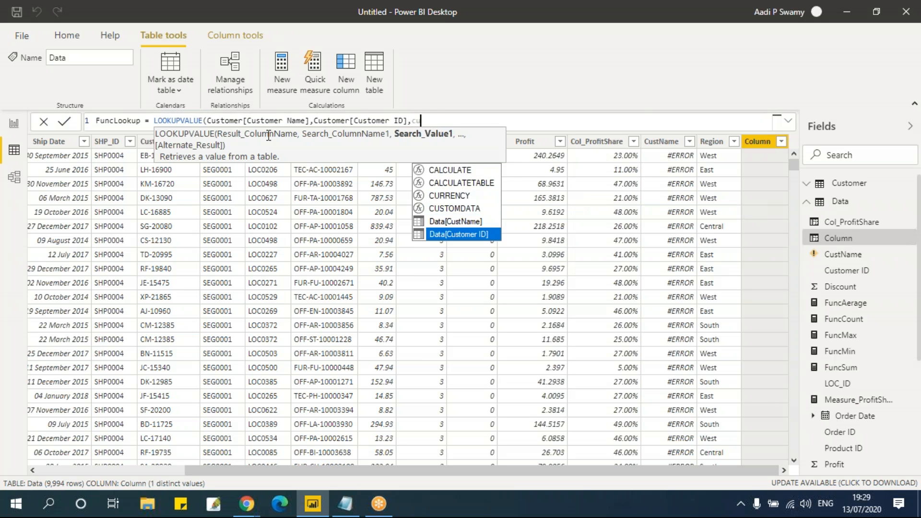
pyautogui.press('Tab')
pyautogui.write(')')
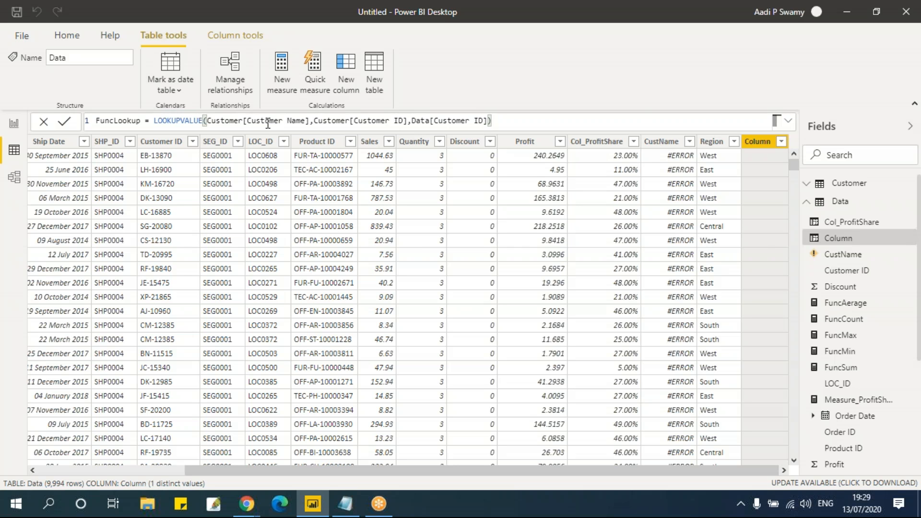
pyautogui.click(330, 123)
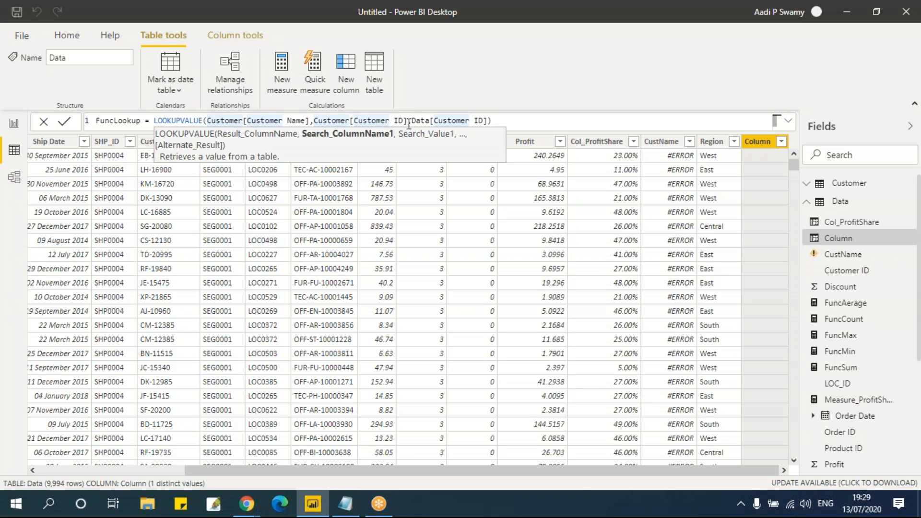
pyautogui.click(433, 122)
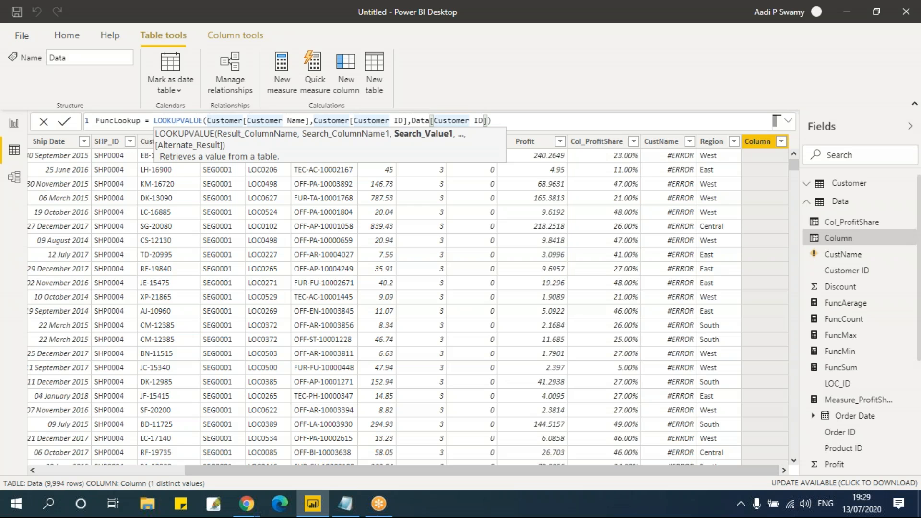
# Commit the FuncLookup formula and check the new column's values in the Data table.
pyautogui.click(516, 119)
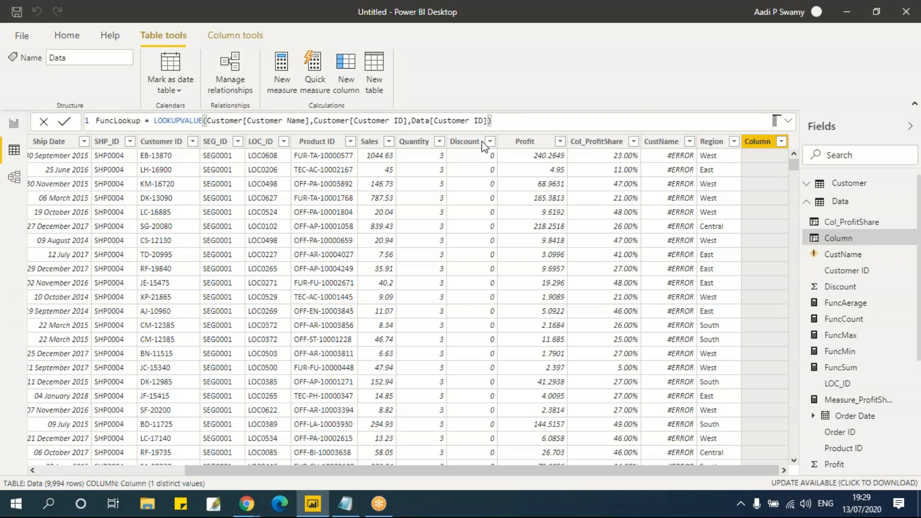
pyautogui.press('Return')
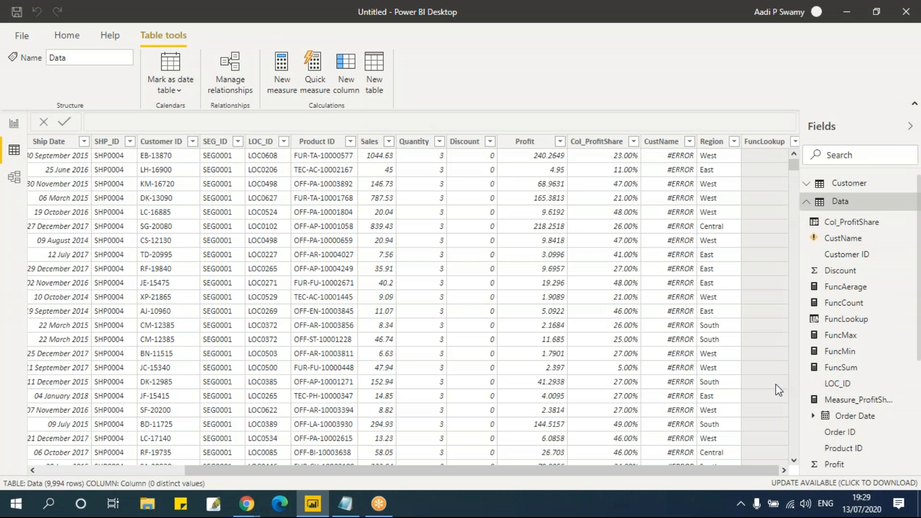
pyautogui.click(782, 470)
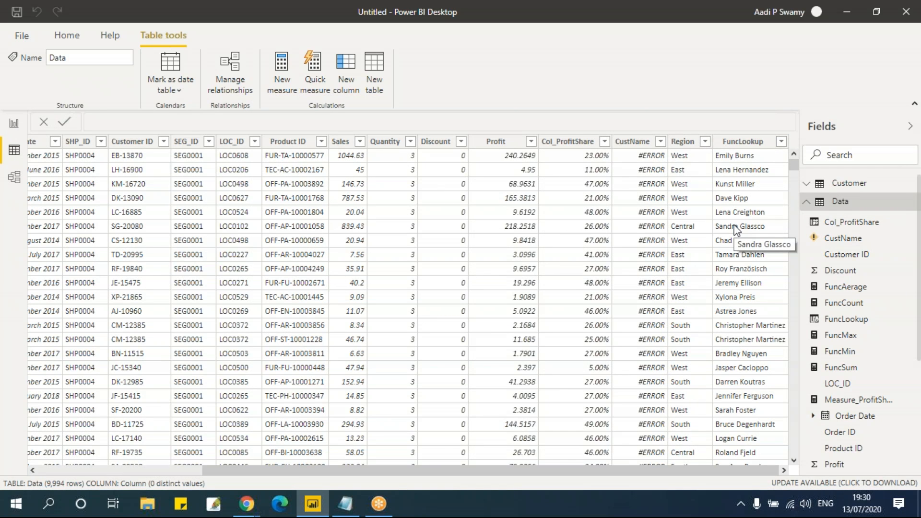
# In the model diagram, move the Data table down and the Location table up to clear the space between Customer and Data.
pyautogui.click(14, 177)
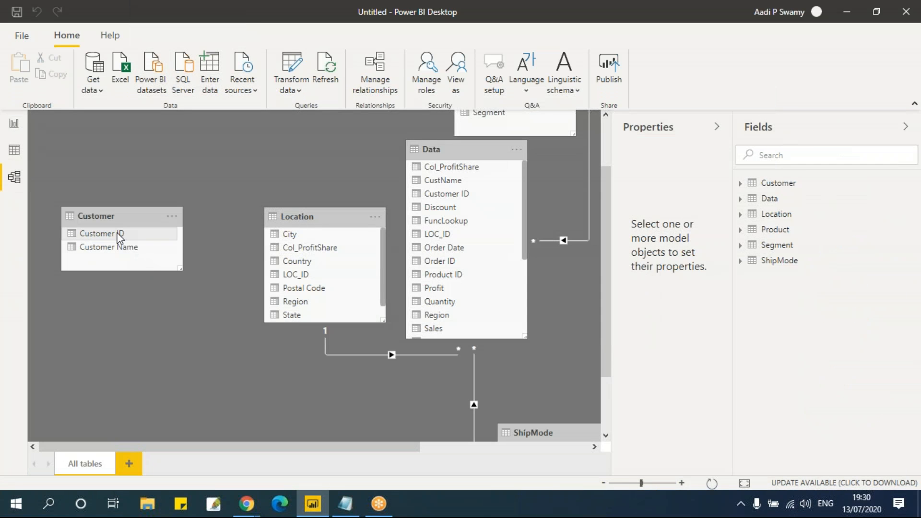
pyautogui.moveTo(120, 238); pyautogui.dragTo(447, 194)
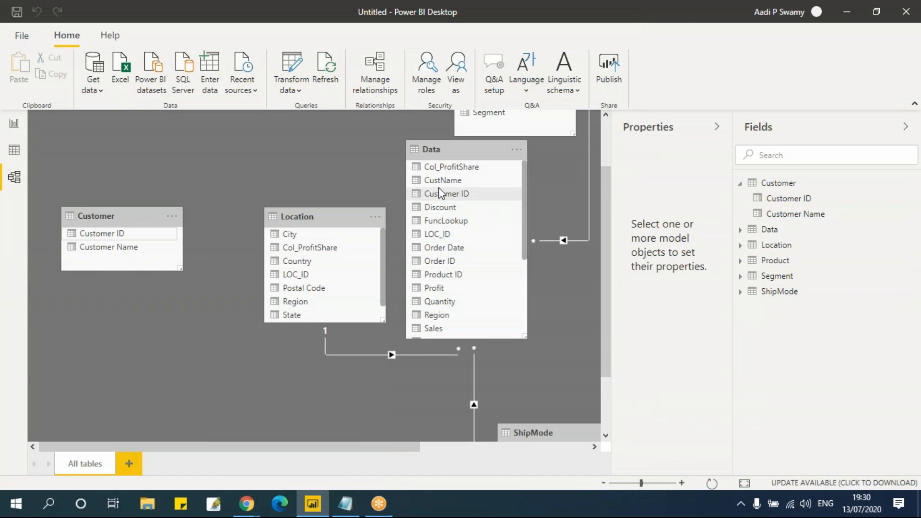
pyautogui.click(446, 150)
pyautogui.moveTo(446, 150); pyautogui.dragTo(459, 196)
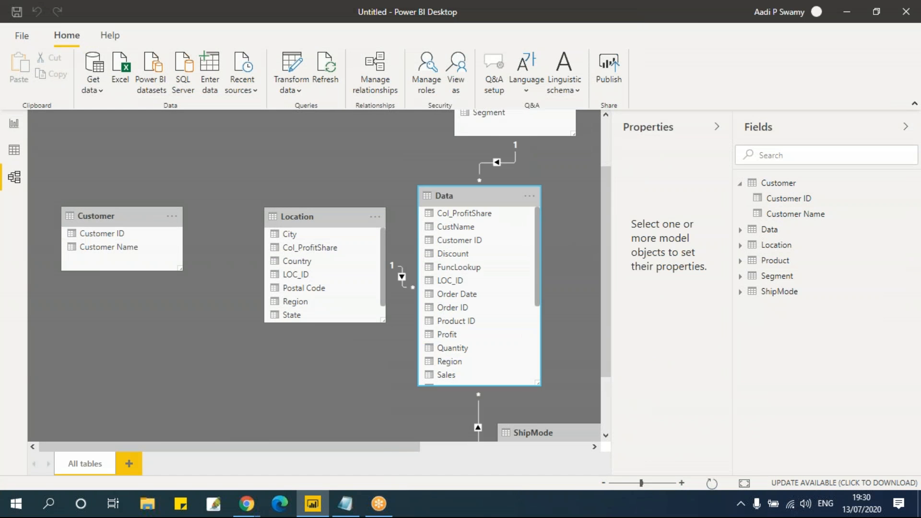
pyautogui.moveTo(350, 214); pyautogui.dragTo(277, 119)
# Create a relationship from Customer[Customer ID] to Data[Customer ID], and compare the CustName and FuncLookup columns in the Data table's rows.
pyautogui.click(122, 235)
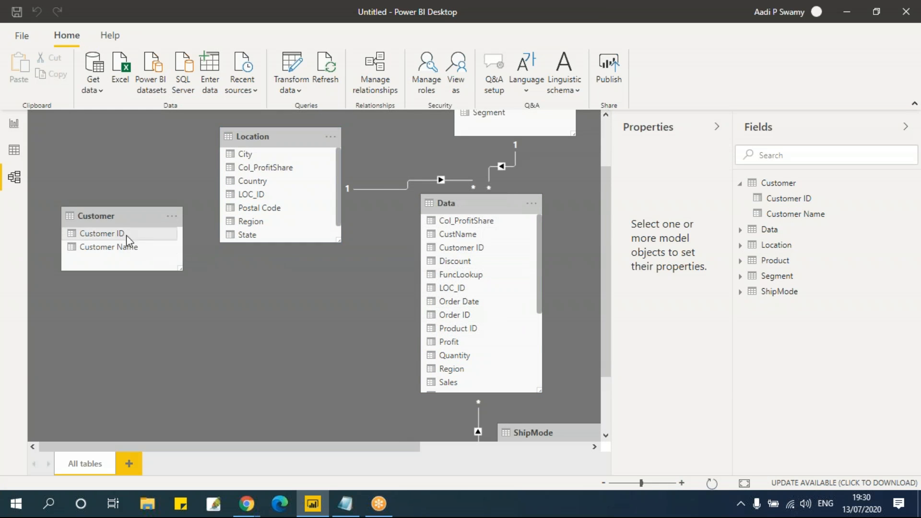
pyautogui.moveTo(143, 234); pyautogui.dragTo(419, 284)
pyautogui.moveTo(456, 297); pyautogui.dragTo(470, 251)
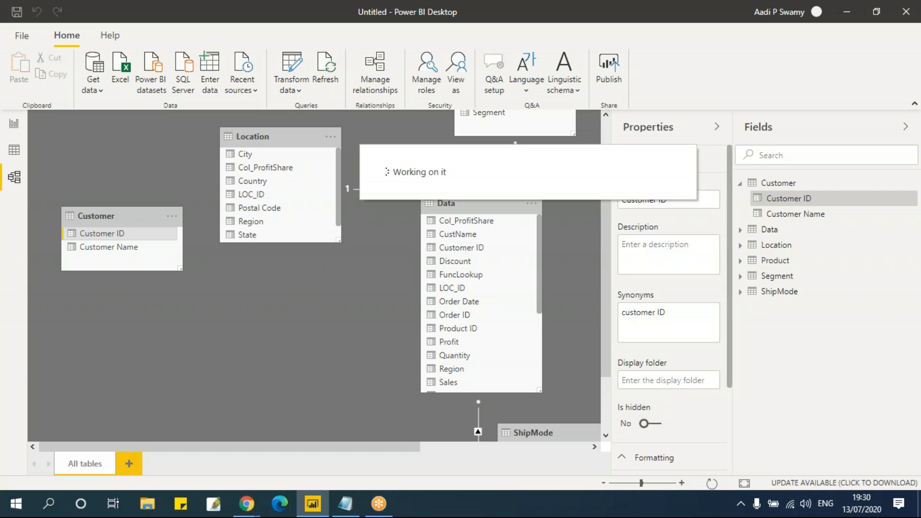
pyautogui.click(14, 150)
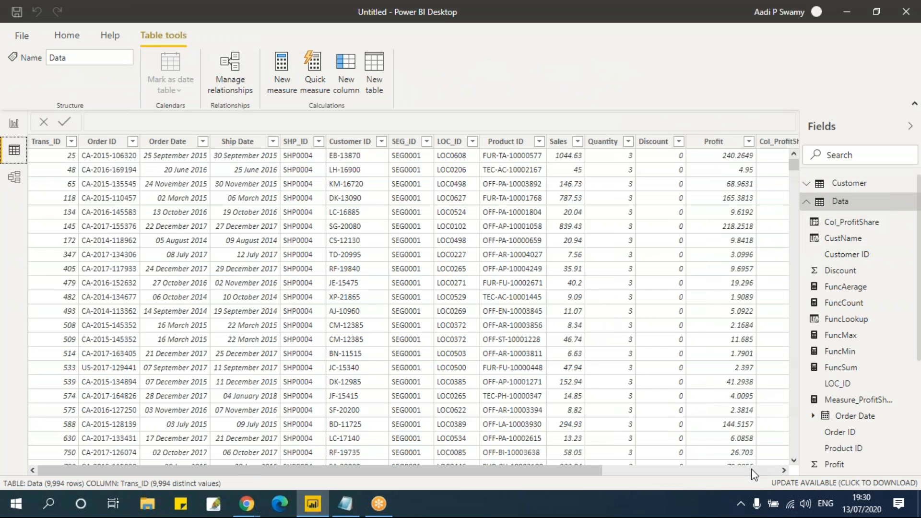
pyautogui.click(751, 468)
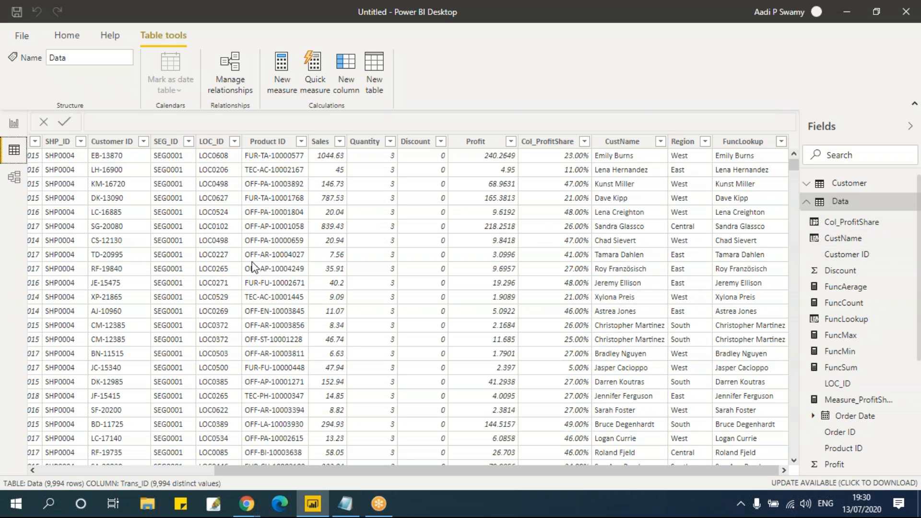
# Examine the Segment table's rows and the matching SEG_ID column in the Data table.
pyautogui.click(807, 204)
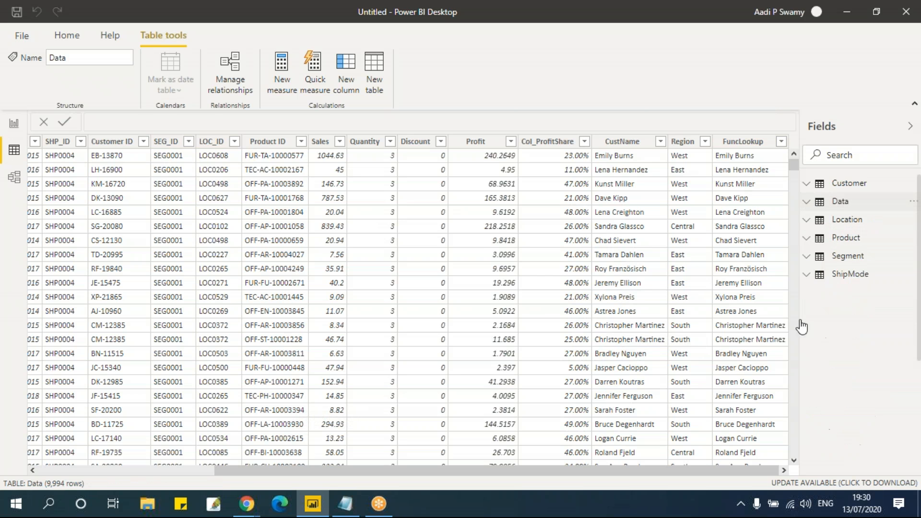
pyautogui.click(807, 256)
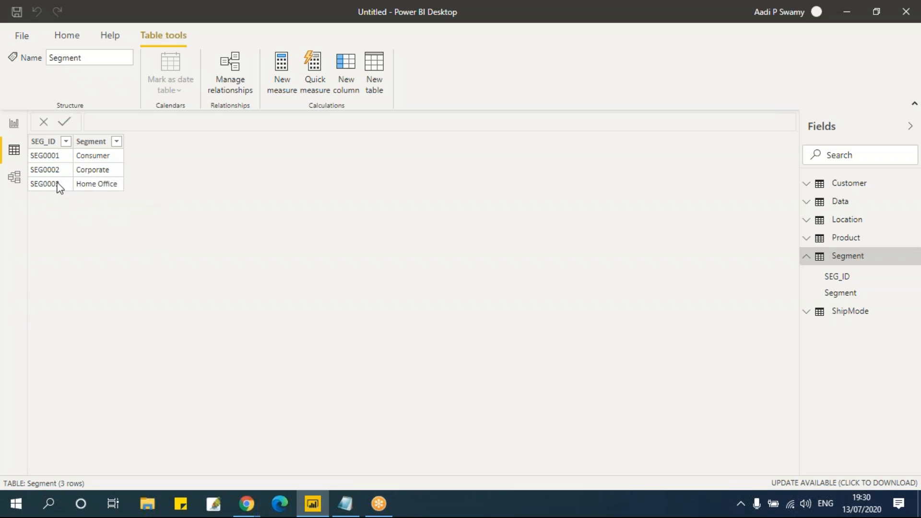
pyautogui.click(846, 205)
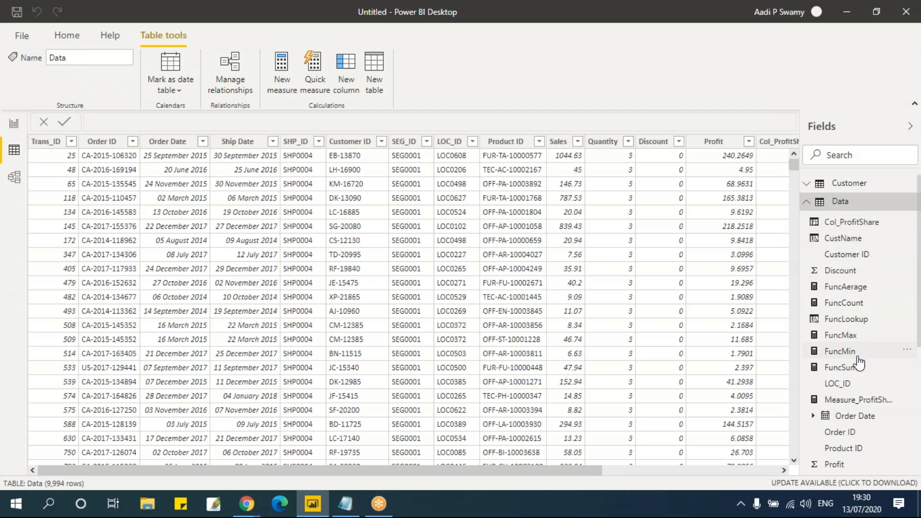
pyautogui.scroll(-5, 844, 379)
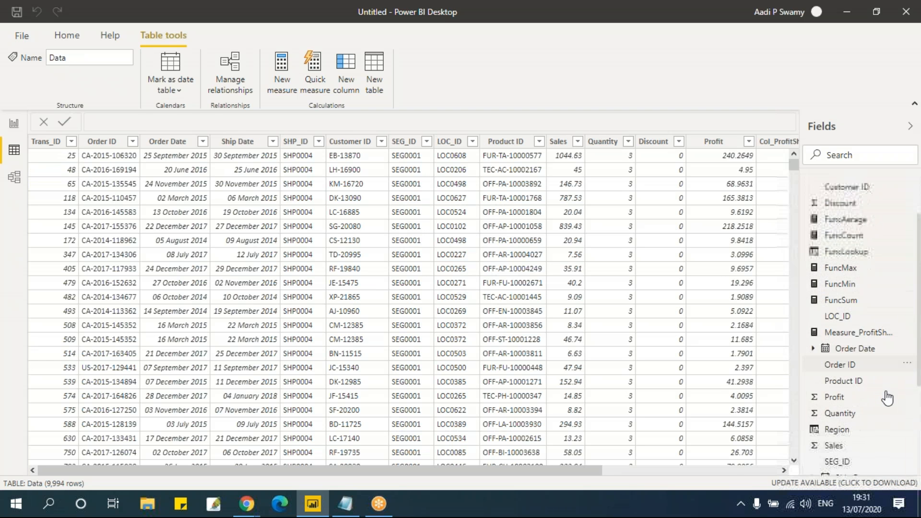
pyautogui.click(849, 328)
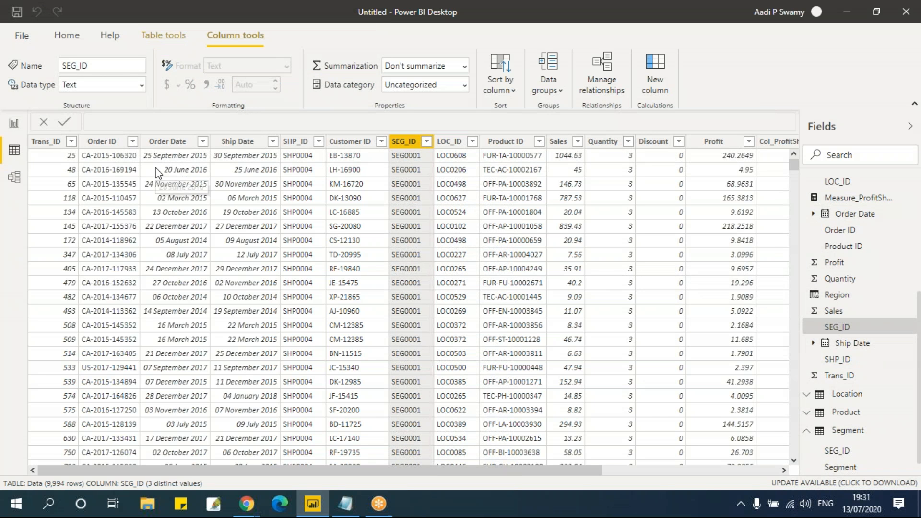
# Shrink the region profit table visual on report Page 2 so its frame fits its rows and columns.
pyautogui.click(13, 124)
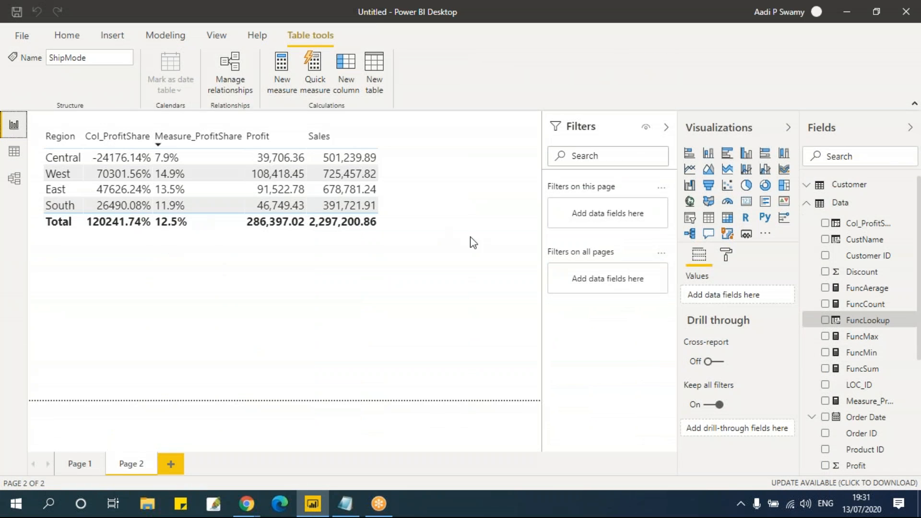
pyautogui.click(218, 303)
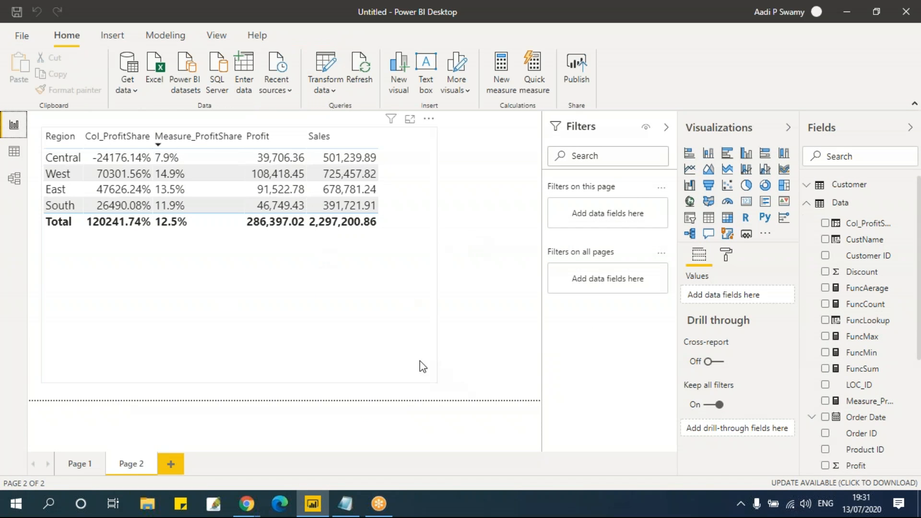
pyautogui.click(436, 381)
pyautogui.moveTo(435, 381); pyautogui.dragTo(393, 241)
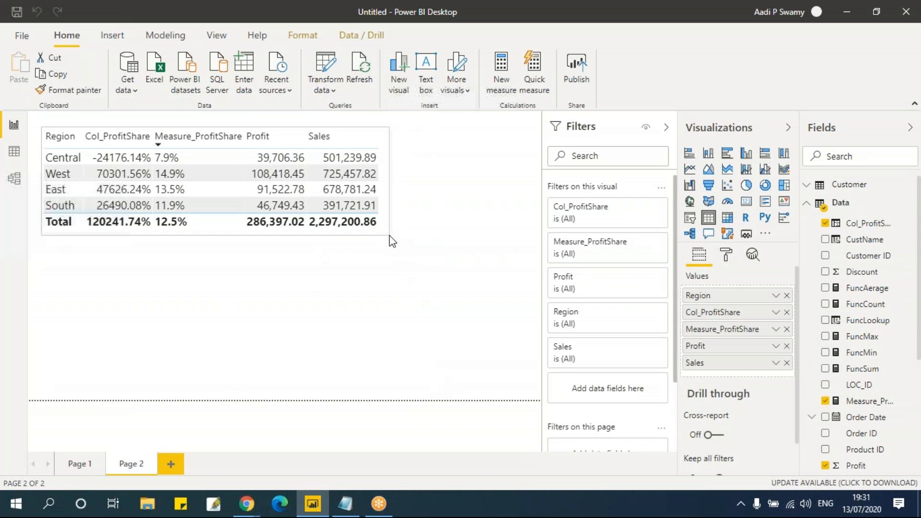
# Return to the table rows, collapse the Data table's fields and display the Segment table.
pyautogui.click(14, 151)
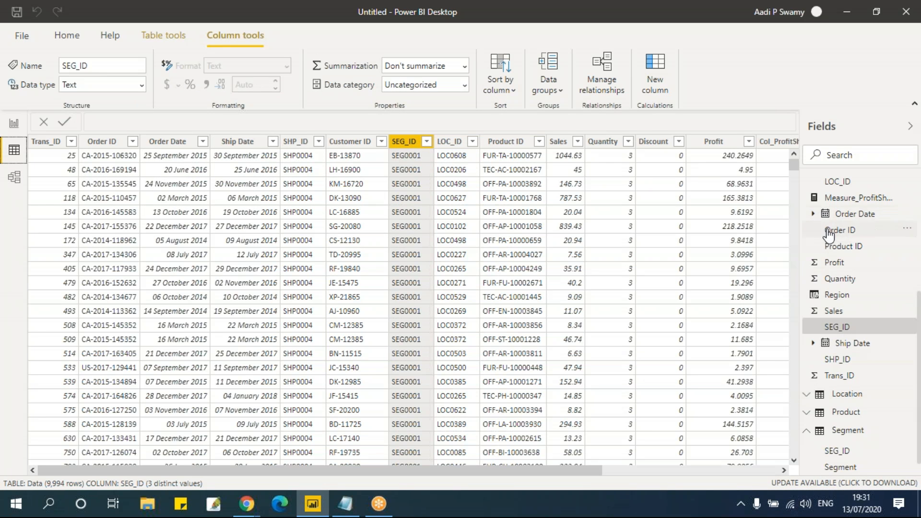
pyautogui.scroll(5, 828, 235)
pyautogui.click(807, 202)
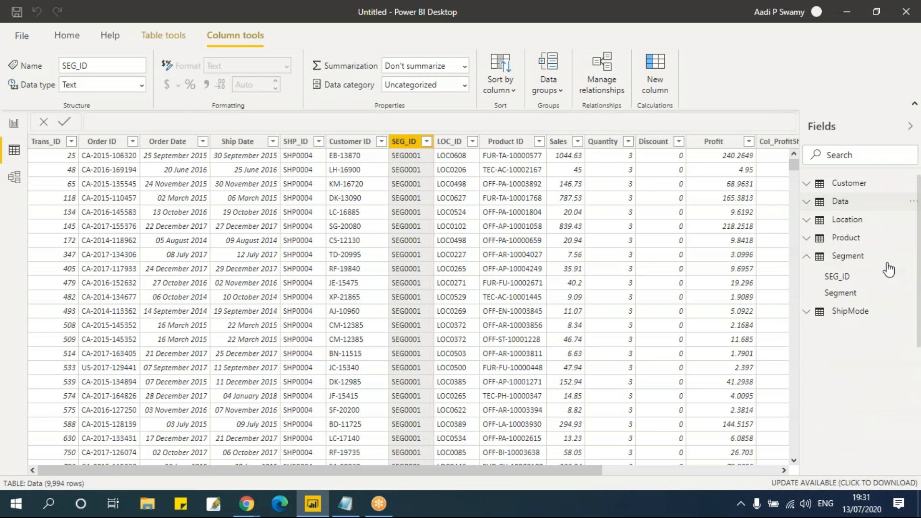
pyautogui.click(849, 259)
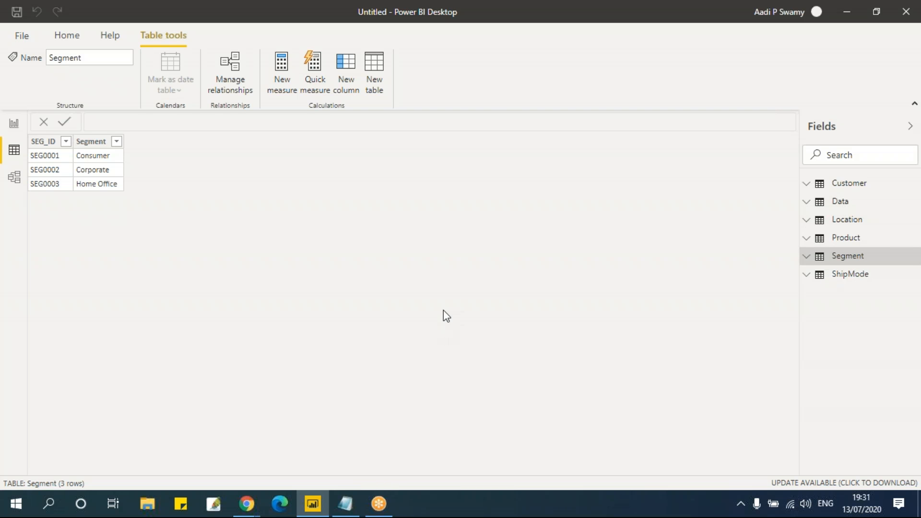
# Switch to the DAX Functions notes in Notepad and examine the SUMX and AVERAGEX column formulas.
pyautogui.click(345, 509)
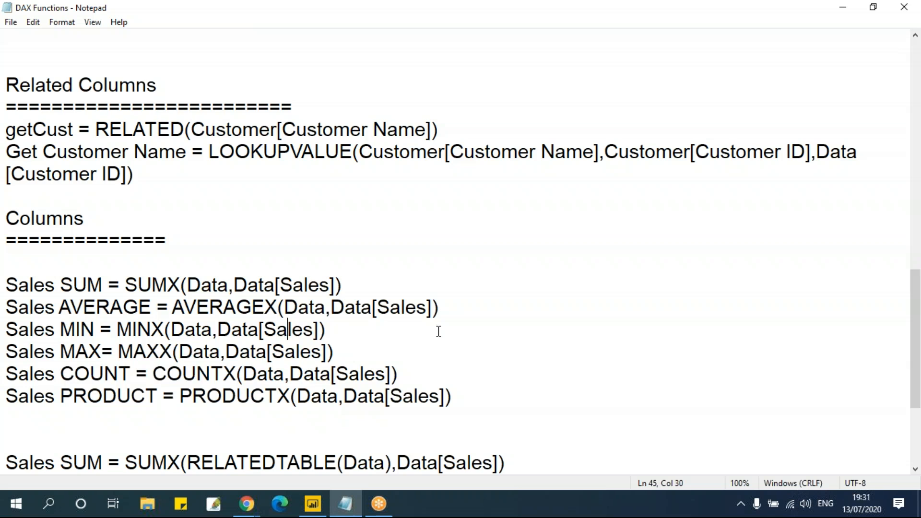
pyautogui.scroll(-2, 438, 331)
pyautogui.click(277, 188)
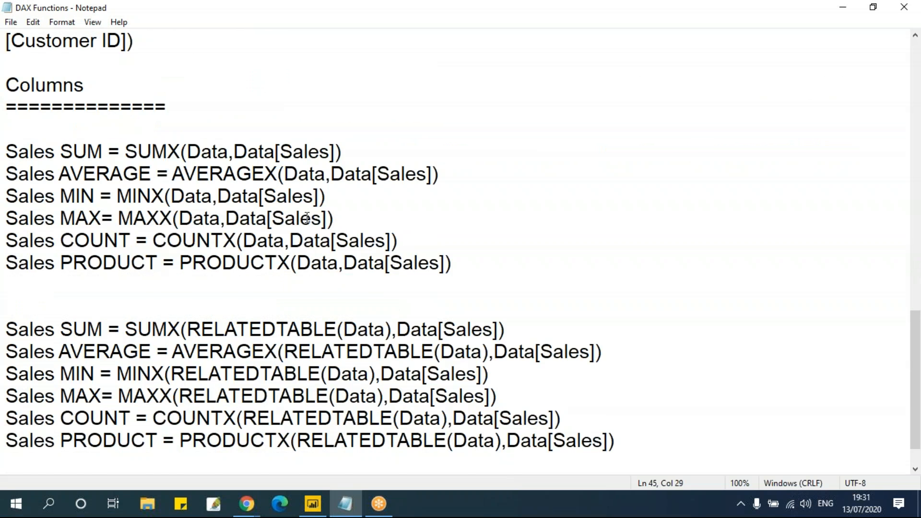
pyautogui.scroll(2, 272, 253)
pyautogui.click(169, 284)
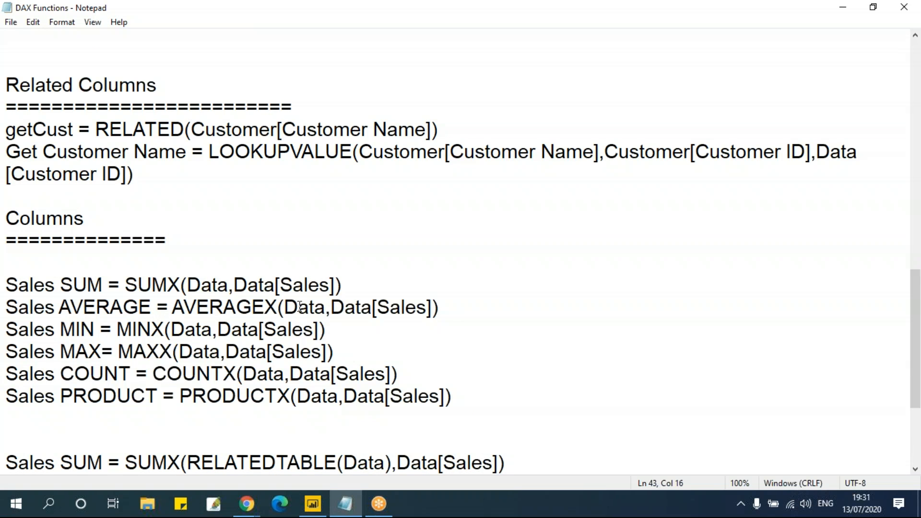
pyautogui.moveTo(125, 285); pyautogui.dragTo(182, 289)
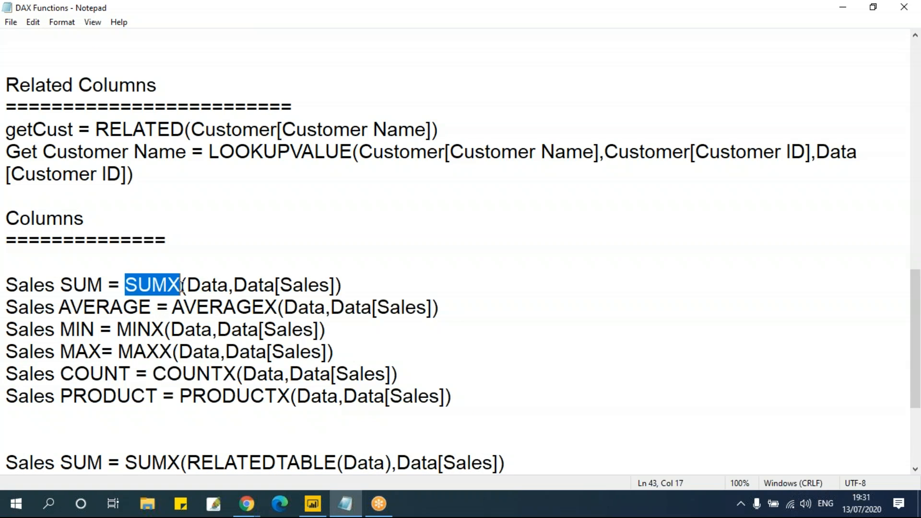
pyautogui.click(221, 309)
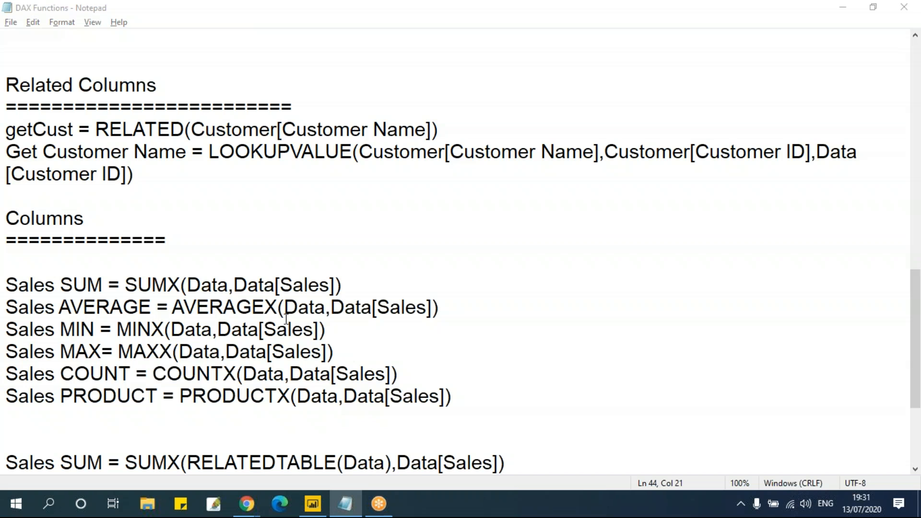
pyautogui.press('Right')
pyautogui.press('Right')
pyautogui.press('Right')
pyautogui.press('Right')
pyautogui.press('Right')
pyautogui.press('Right')
pyautogui.press('Right')
# Switch back to Power BI Desktop, add a new calculated column to the Segment table and clear its default formula text.
pyautogui.hotkey('alt', 'Tab')
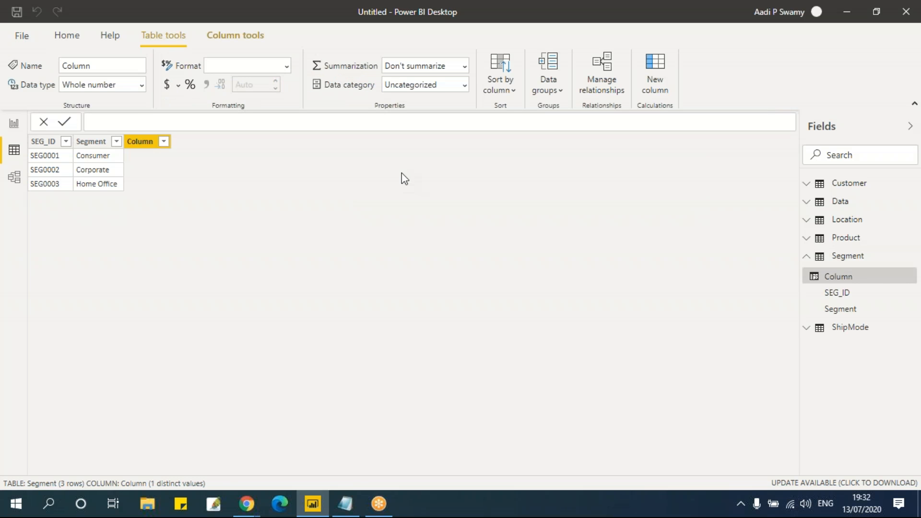
pyautogui.click(177, 121)
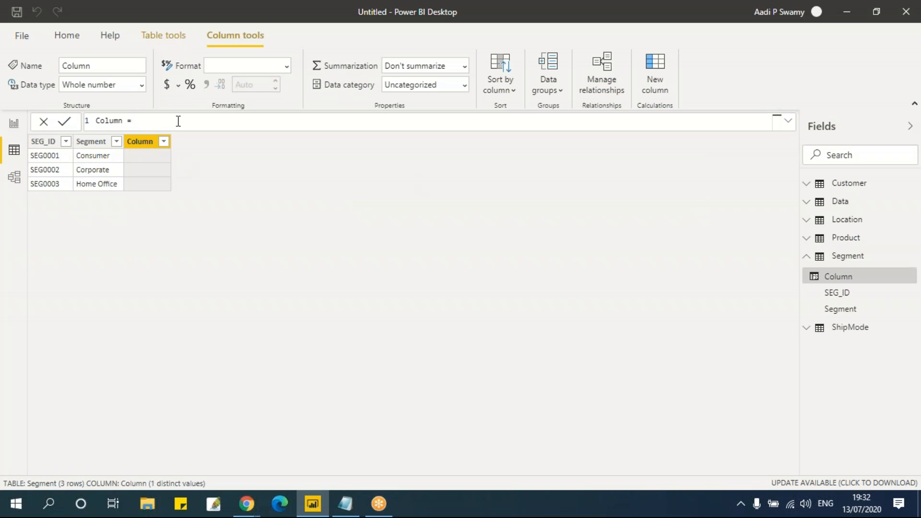
pyautogui.press('BackSpace')
pyautogui.press('BackSpace')
pyautogui.press('BackSpace')
pyautogui.press('BackSpace')
pyautogui.press('BackSpace')
pyautogui.press('BackSpace')
pyautogui.press('BackSpace')
pyautogui.press('BackSpace')
pyautogui.press('BackSpace')
# Name the Segment table's new column FuncSumx and start its formula with the SUMX function.
pyautogui.write('Finc')
pyautogui.press('BackSpace')
pyautogui.press('BackSpace')
pyautogui.press('BackSpace')
pyautogui.write('uncSumx = sum')
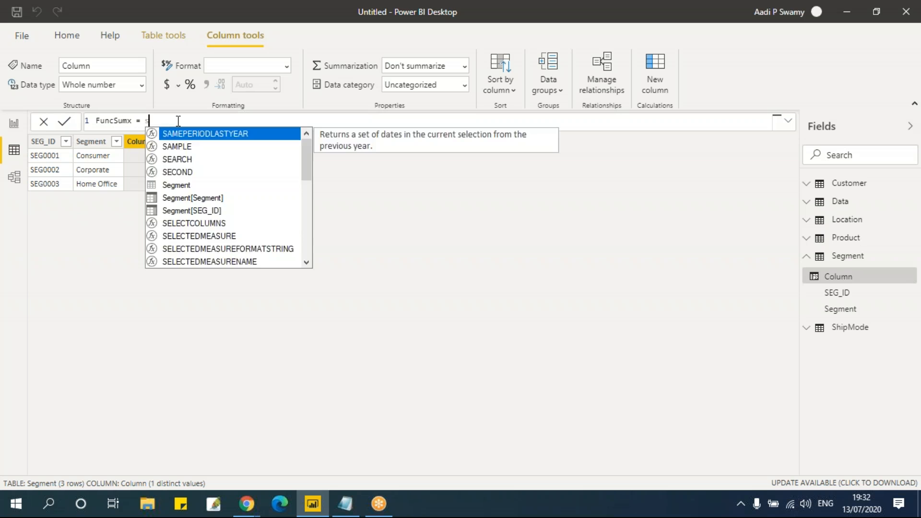
pyautogui.press('Down')
pyautogui.press('Down')
pyautogui.press('Down')
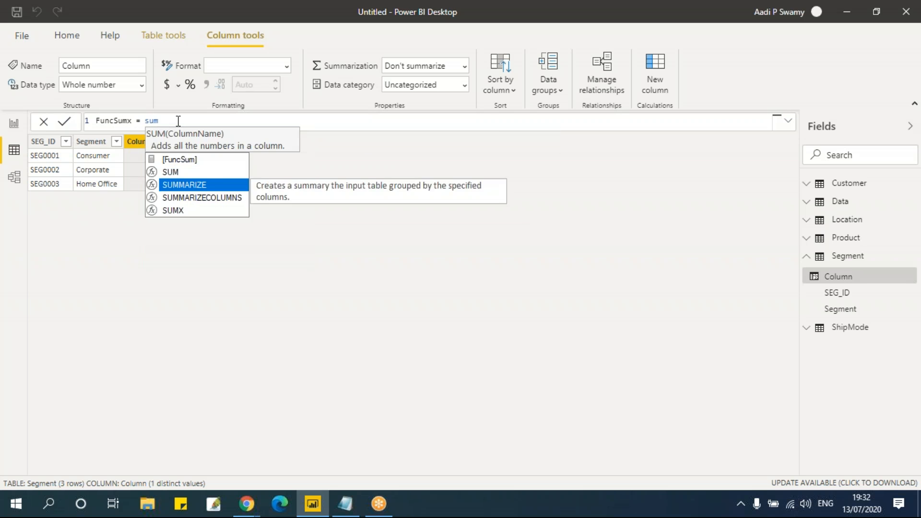
pyautogui.press('Tab')
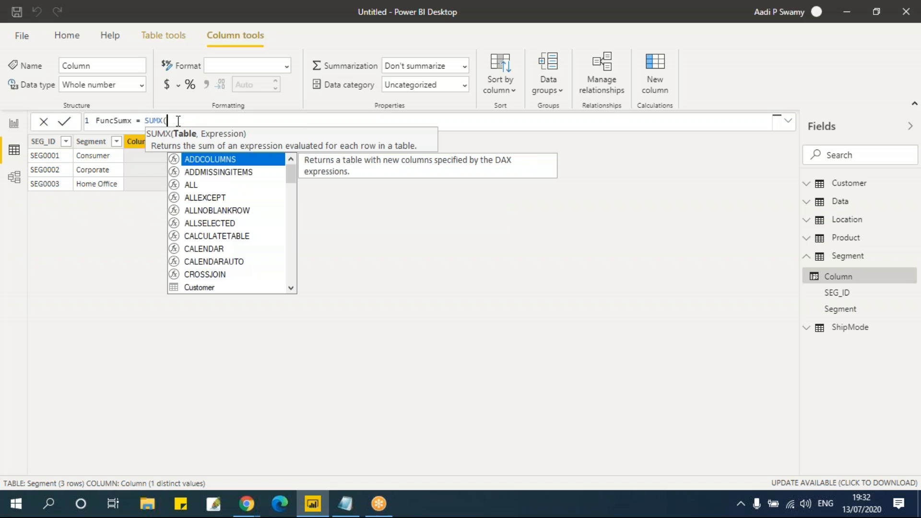
# Enter Data as the SUMX table and Data[Sales] as its expression, close the formula and review both arguments.
pyautogui.write('data')
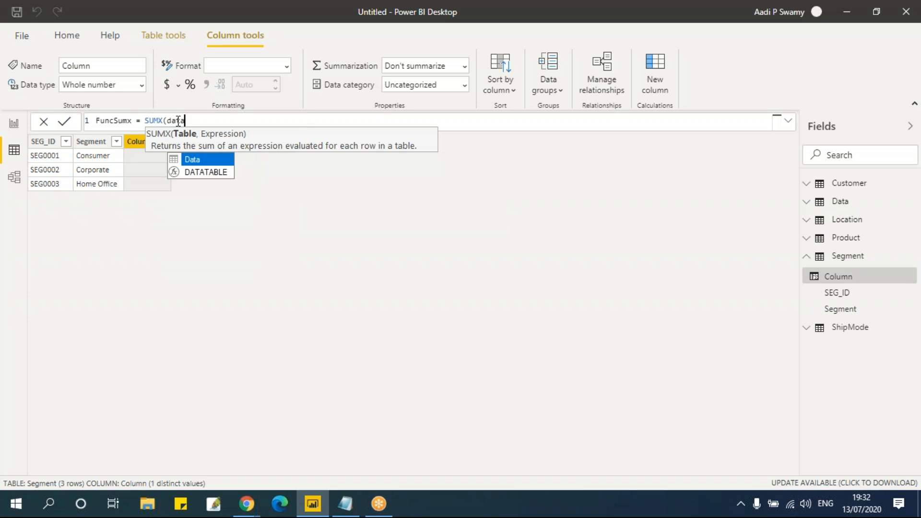
pyautogui.press('Tab')
pyautogui.write(',')
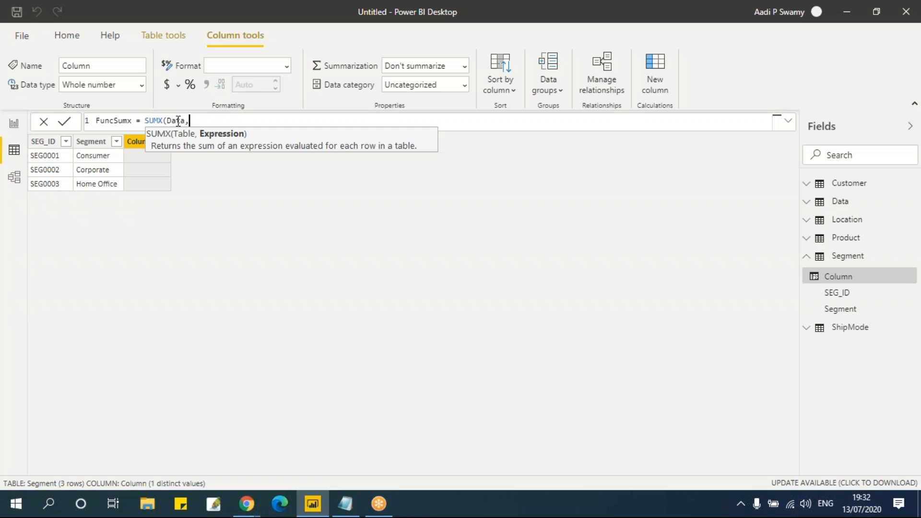
pyautogui.write('sal')
pyautogui.press('Tab')
pyautogui.write(')')
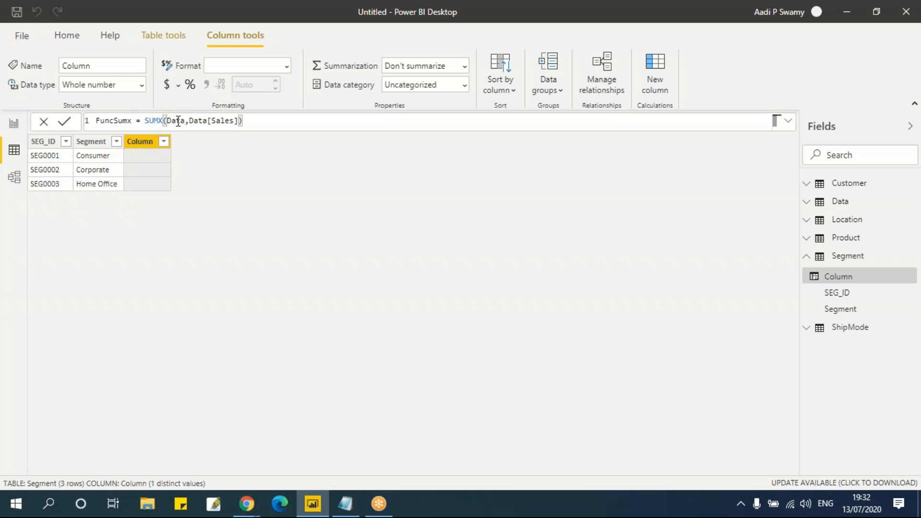
pyautogui.click(178, 121)
pyautogui.click(207, 121)
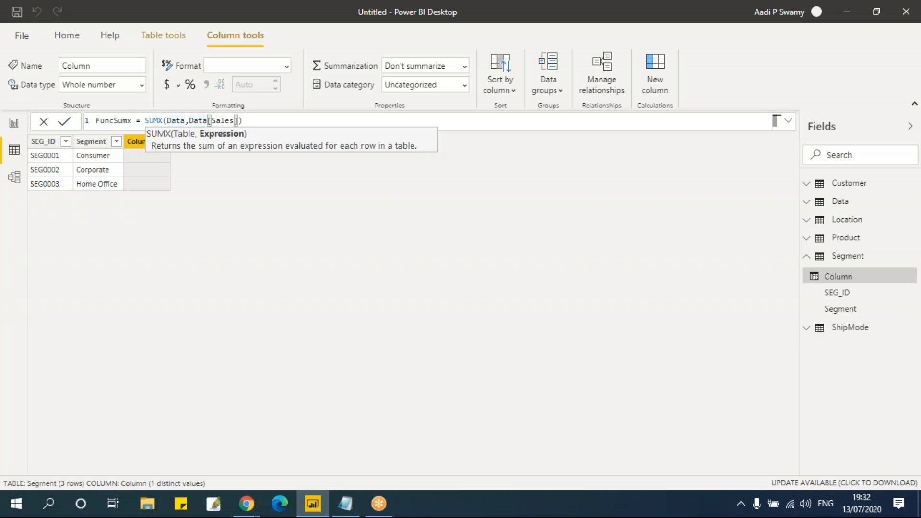
# Commit the FuncSumx formula in the Segment table and select the FuncSumx column.
pyautogui.press('Return')
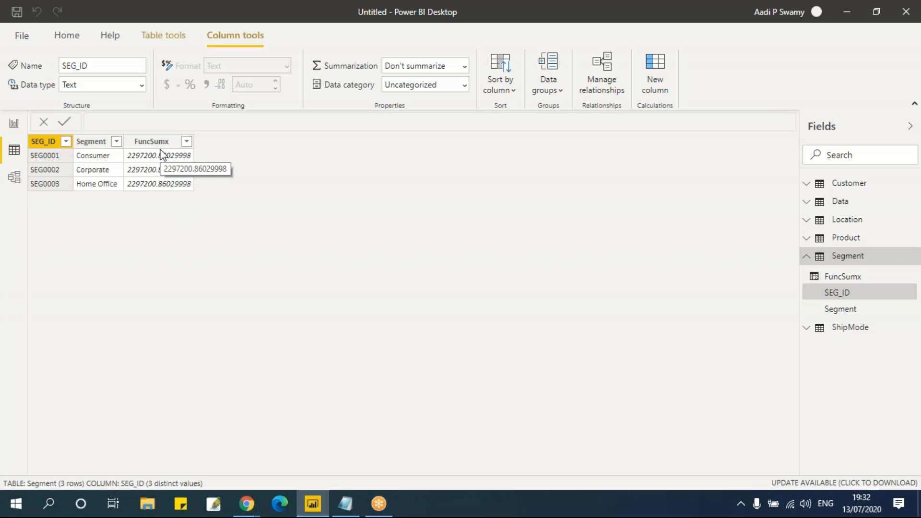
pyautogui.click(152, 141)
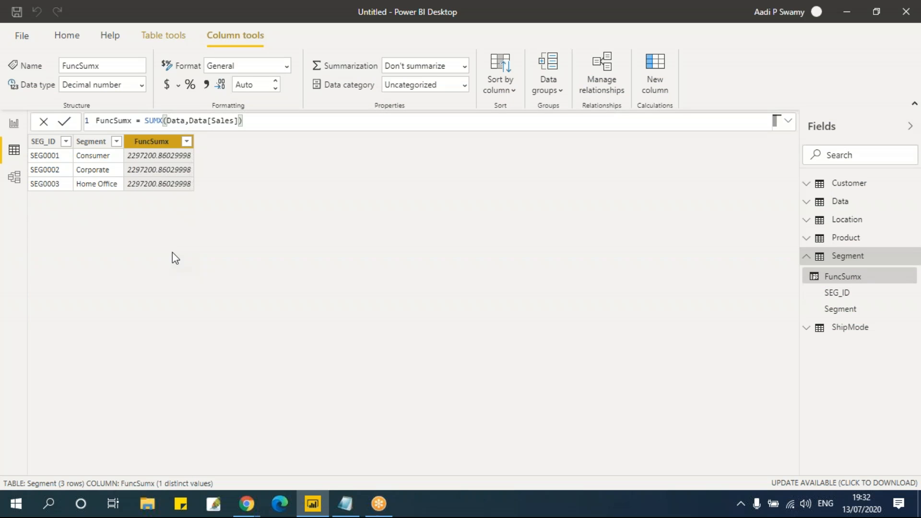
# Switch to the DAX Functions notes in Notepad and examine the MINX, MAXX, COUNTX, PRODUCTX and SUMX column formulas.
pyautogui.click(346, 504)
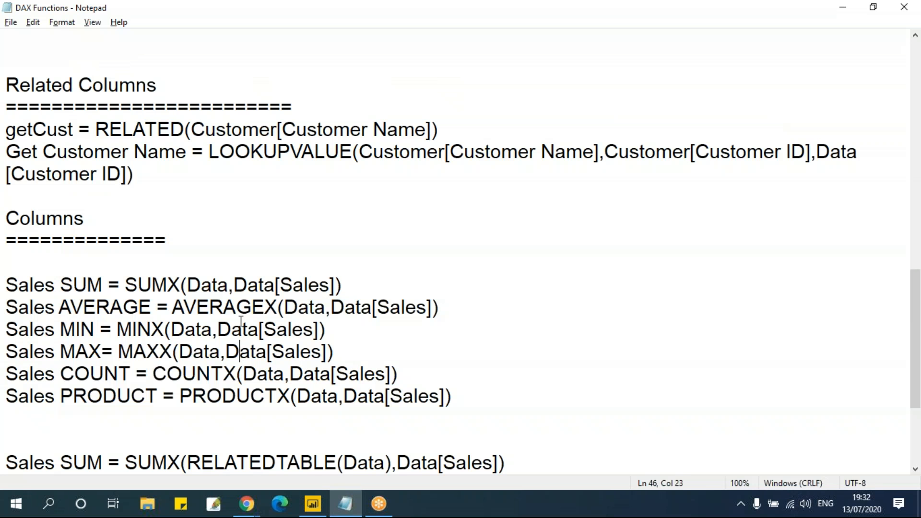
pyautogui.click(151, 329)
pyautogui.click(177, 352)
pyautogui.click(225, 372)
pyautogui.click(250, 396)
pyautogui.moveTo(126, 284); pyautogui.dragTo(183, 288)
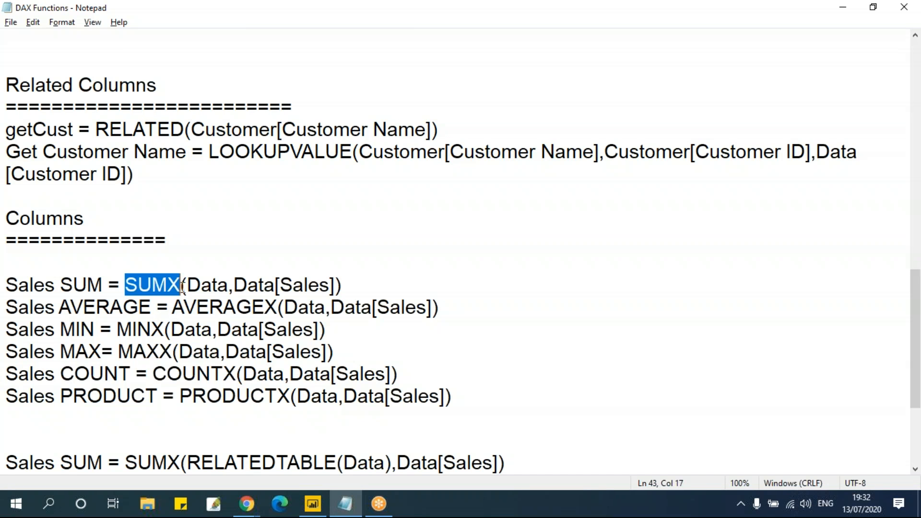
pyautogui.click(189, 285)
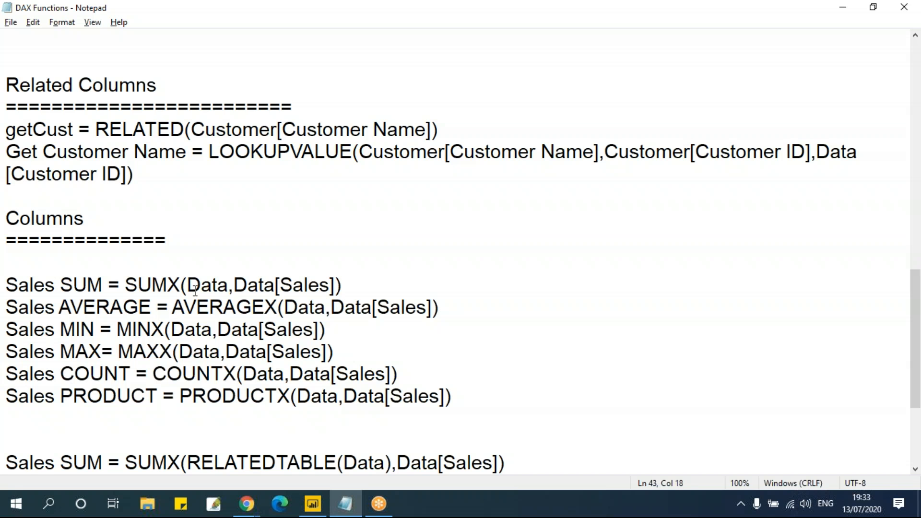
# Switch back to Power BI Desktop and compare the Segment table's SEG_ID column with the FuncSumx column.
pyautogui.hotkey('alt', 'Tab')
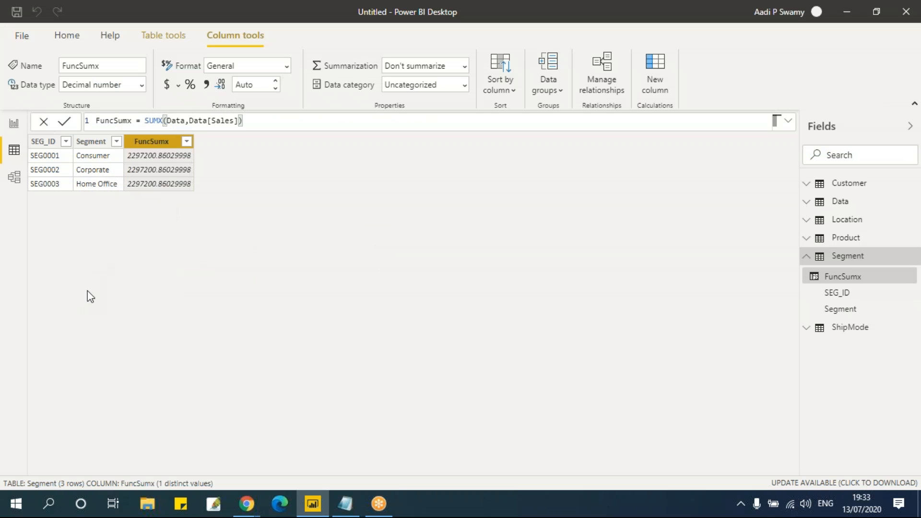
pyautogui.click(38, 141)
pyautogui.click(155, 141)
pyautogui.click(46, 141)
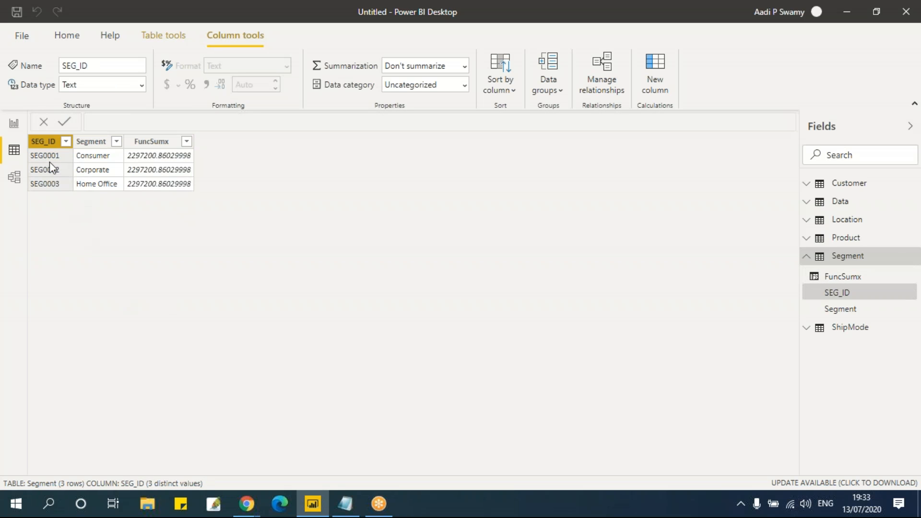
pyautogui.click(161, 140)
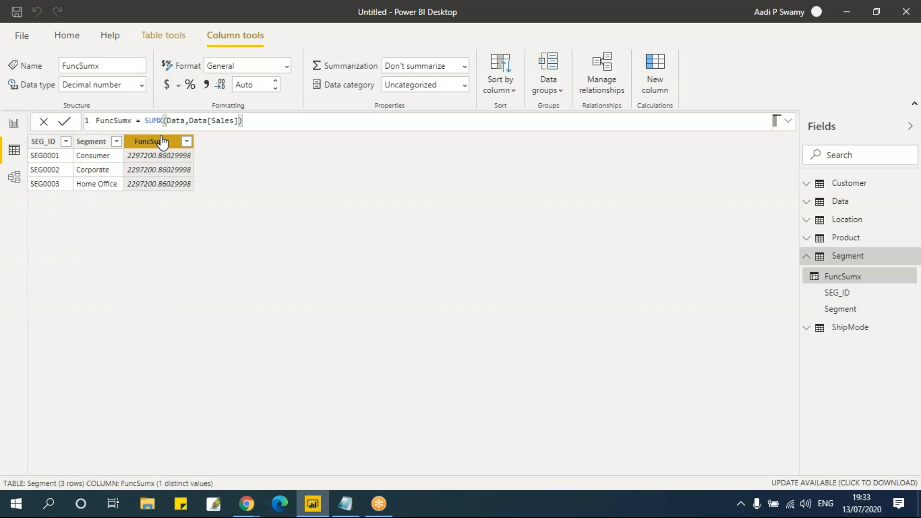
# Copy the FuncSumx formula, add a new calculated column to the Segment table and replace its default text with the copy.
pyautogui.moveTo(243, 121); pyautogui.dragTo(96, 120)
pyautogui.hotkey('ctrl', 'c')
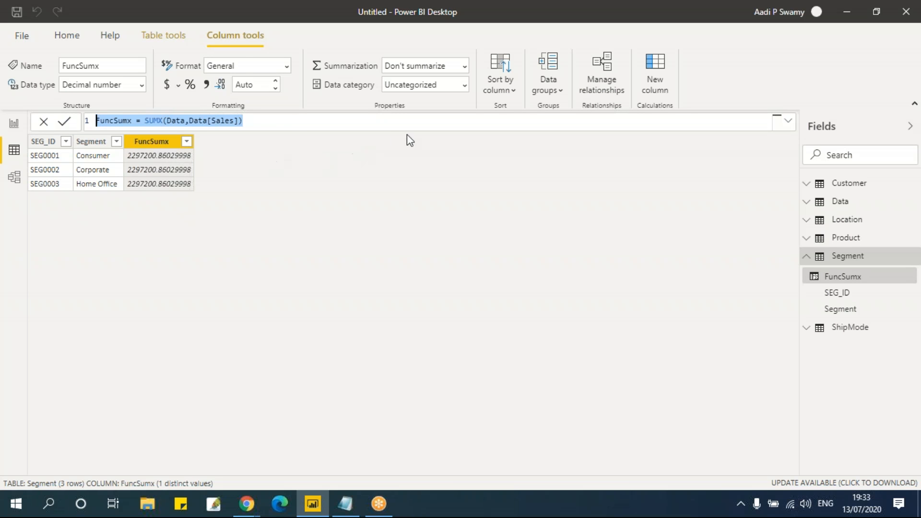
pyautogui.click(163, 36)
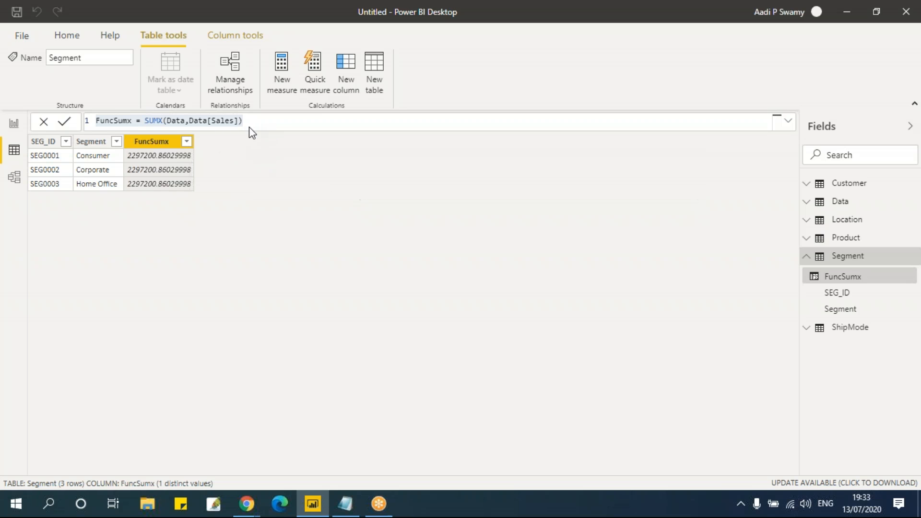
pyautogui.moveTo(264, 121); pyautogui.dragTo(95, 120)
pyautogui.click(164, 120)
pyautogui.hotkey('ctrl', 'a')
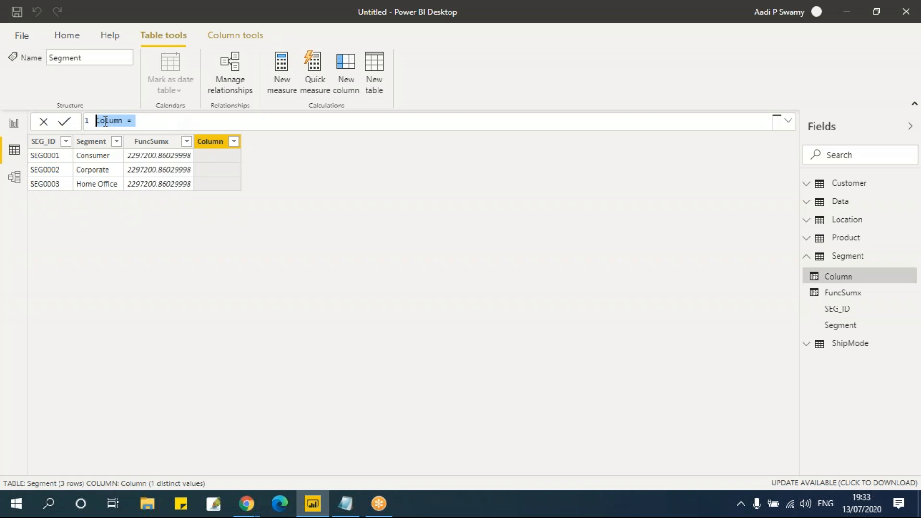
pyautogui.hotkey('ctrl', 'v')
# Change the name in the new Segment column's formula to FuncSumxRelated.
pyautogui.doubleClick(113, 120)
pyautogui.press('Right')
pyautogui.write('Related')
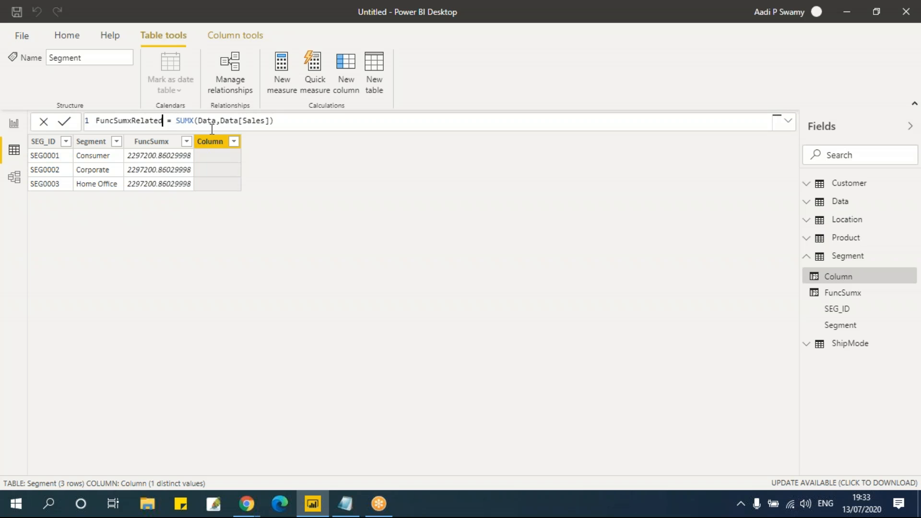
# Insert the RELATEDTABLE function in front of the Data table argument inside SUMX.
pyautogui.moveTo(198, 121); pyautogui.dragTo(216, 122)
pyautogui.click(199, 120)
pyautogui.write('r')
pyautogui.press('BackSpace')
pyautogui.write('relate')
pyautogui.press('Tab')
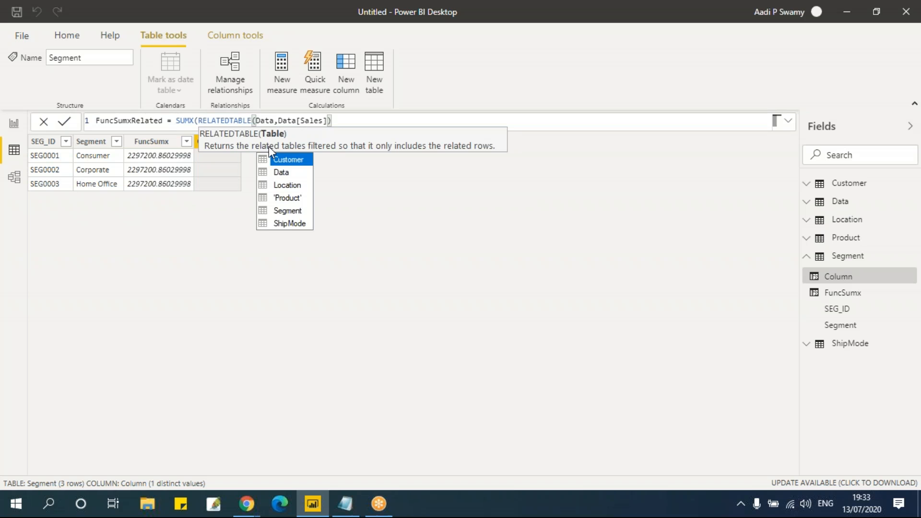
# Close the RELATEDTABLE parenthesis right after Data and commit the FuncSumxRelated formula.
pyautogui.press('Right')
pyautogui.press('Right')
pyautogui.press('Right')
pyautogui.press('Right')
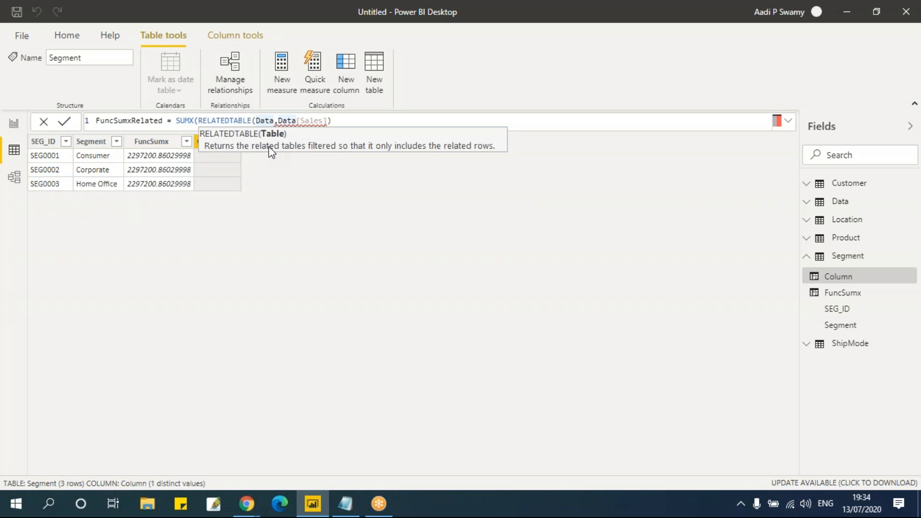
pyautogui.write(')')
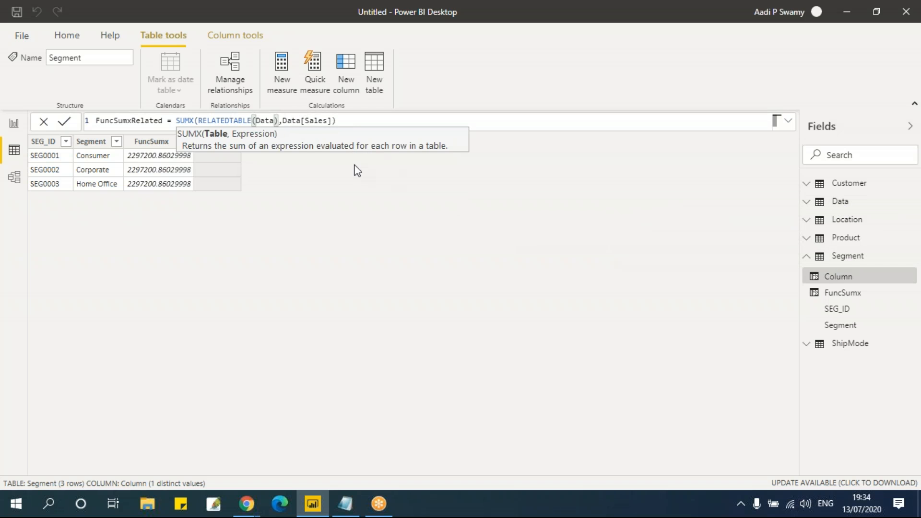
pyautogui.click(365, 122)
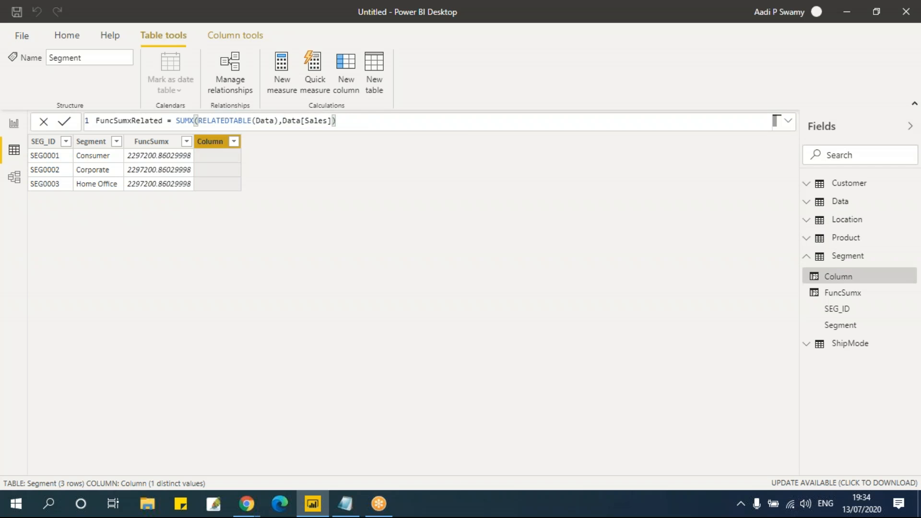
pyautogui.press('Return')
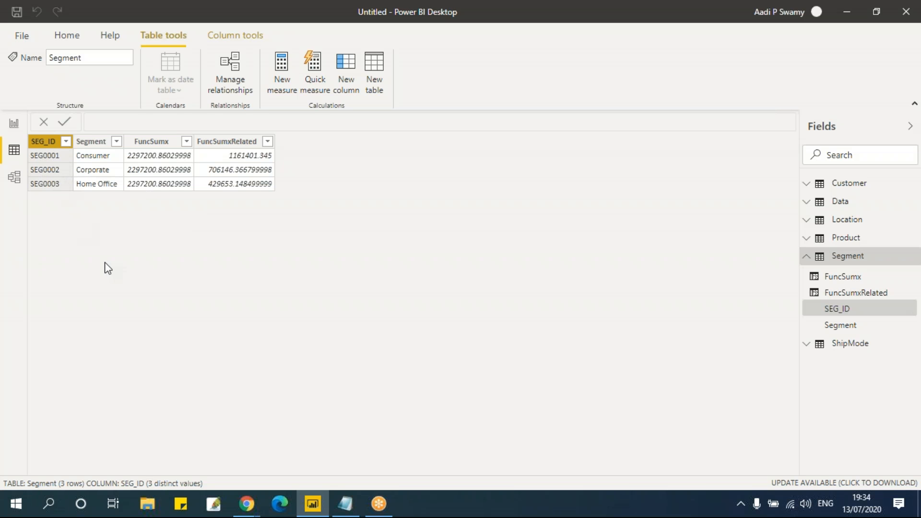
# Add a new calculated column to the Customer table and clear its default formula text.
pyautogui.click(851, 185)
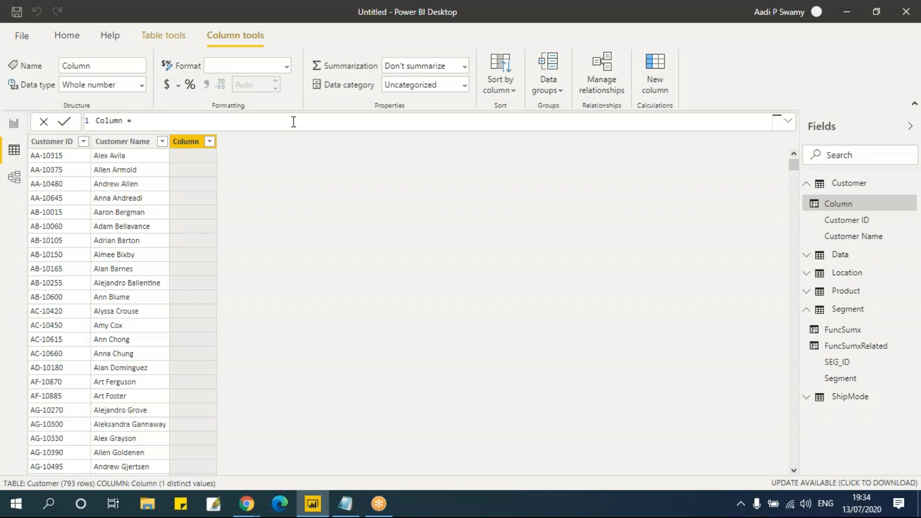
pyautogui.press('BackSpace')
pyautogui.press('BackSpace')
pyautogui.press('BackSpace')
pyautogui.press('BackSpace')
pyautogui.press('BackSpace')
pyautogui.press('BackSpace')
pyautogui.press('BackSpace')
pyautogui.press('BackSpace')
# Name the Customer table's new column FuncSmxCust and start its formula with the SUMX function.
pyautogui.write('FuncSUm')
pyautogui.press('BackSpace')
pyautogui.press('BackSpace')
pyautogui.write('mxCust = SUMX')
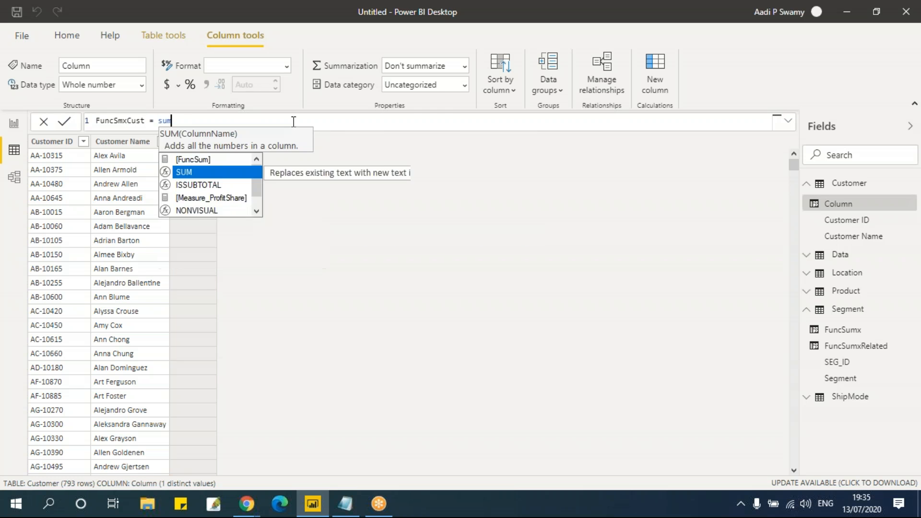
pyautogui.press('Tab')
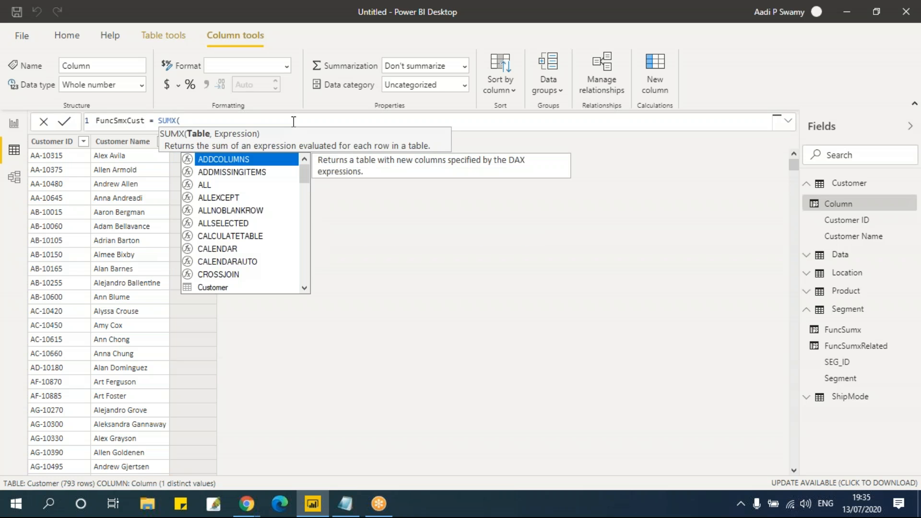
# Enter RELATEDTABLE(Data) and Data[Sales] as the SUMX arguments, commit the formula and select the FuncSmxCust column.
pyautogui.write('related')
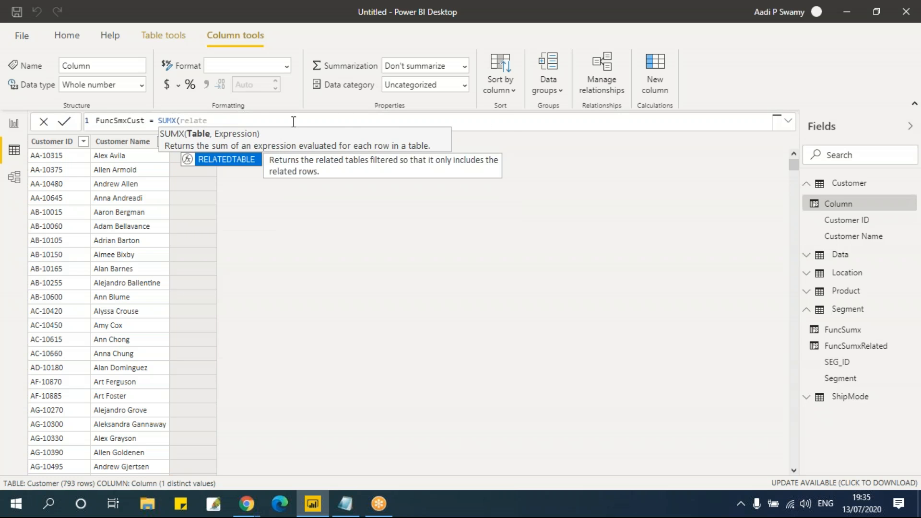
pyautogui.press('Tab')
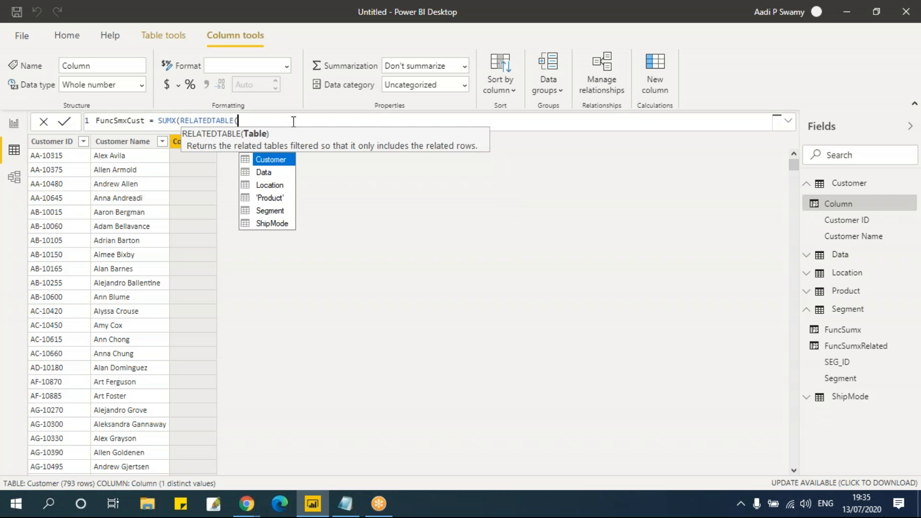
pyautogui.write('Data')
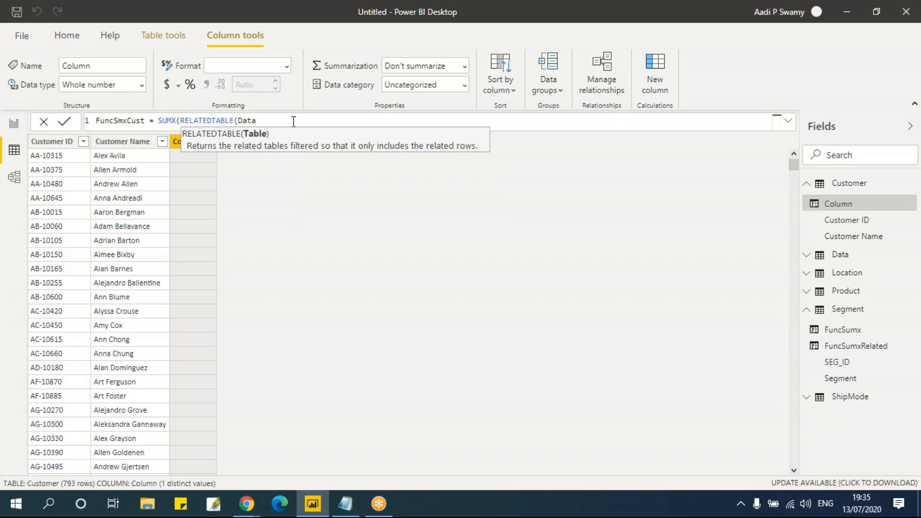
pyautogui.write('),sal')
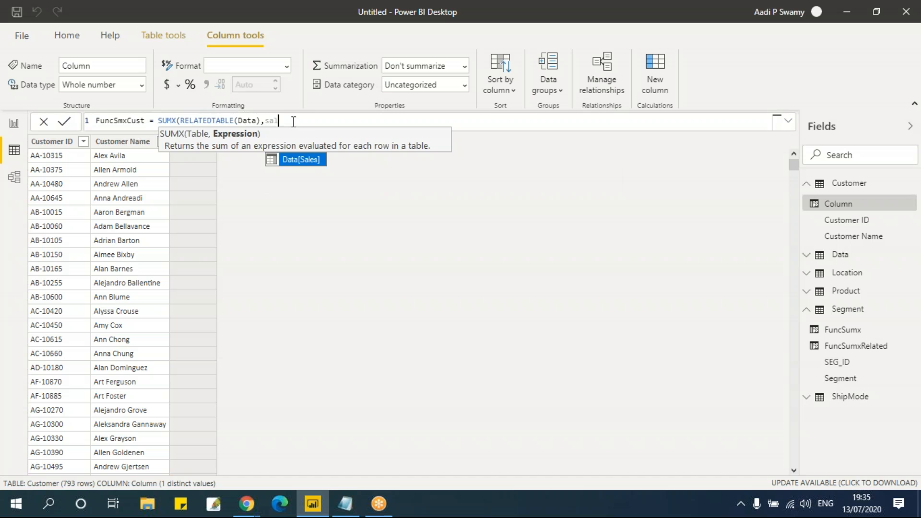
pyautogui.press('Tab')
pyautogui.write(')')
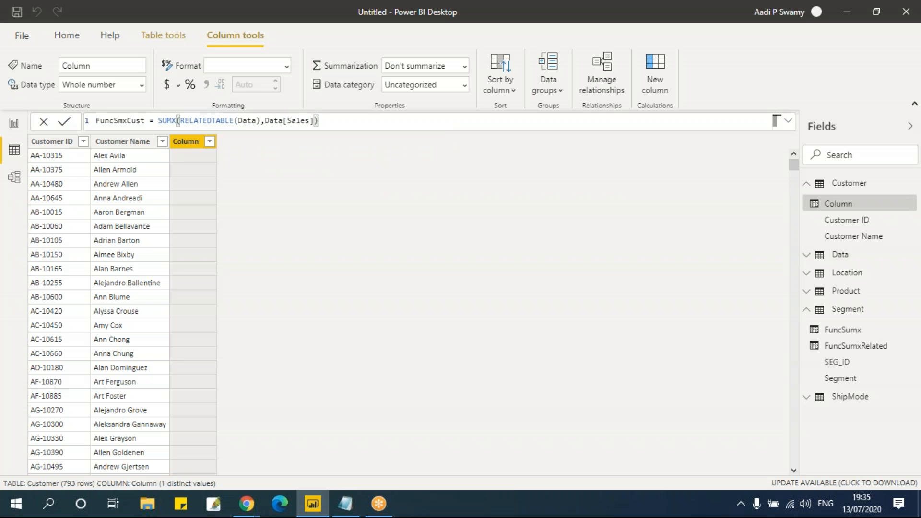
pyautogui.press('Return')
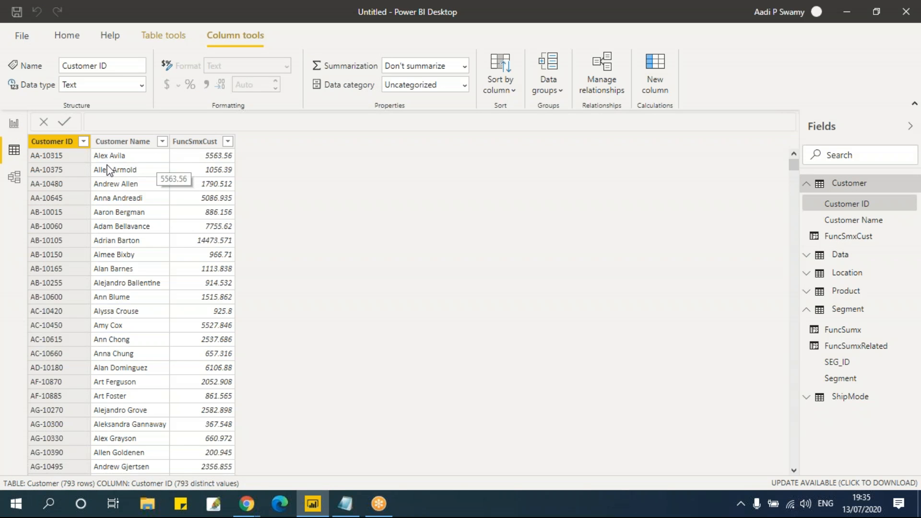
pyautogui.click(199, 191)
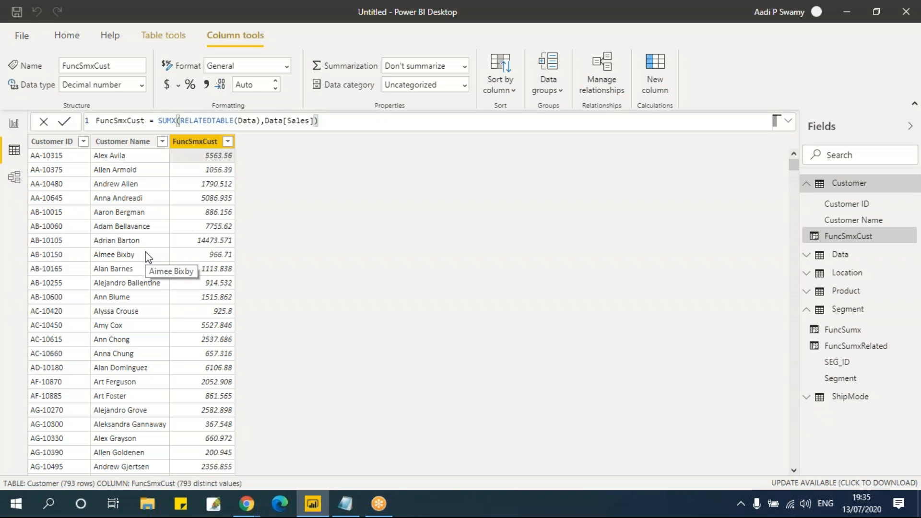
# Switch to the DAX Functions notes in Notepad and examine the RELATED formula and the SUMX formula using RELATEDTABLE.
pyautogui.click(346, 503)
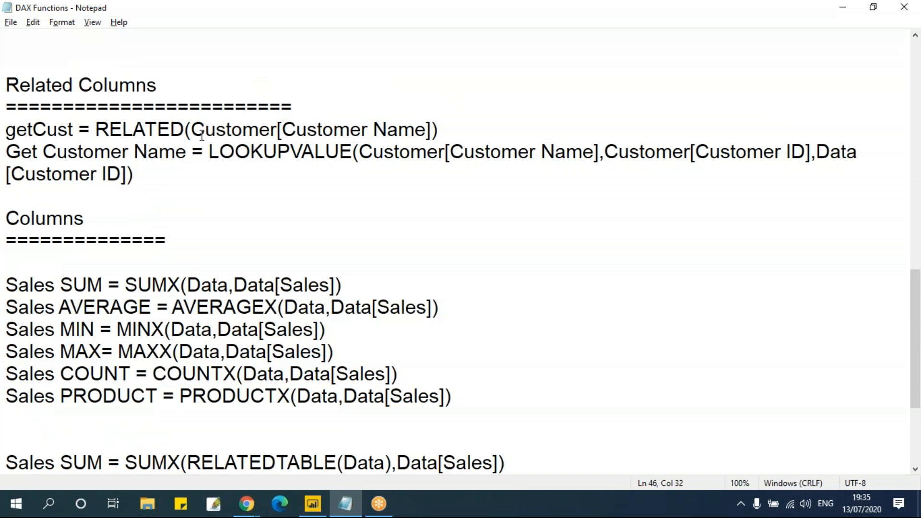
pyautogui.moveTo(103, 129); pyautogui.dragTo(425, 126)
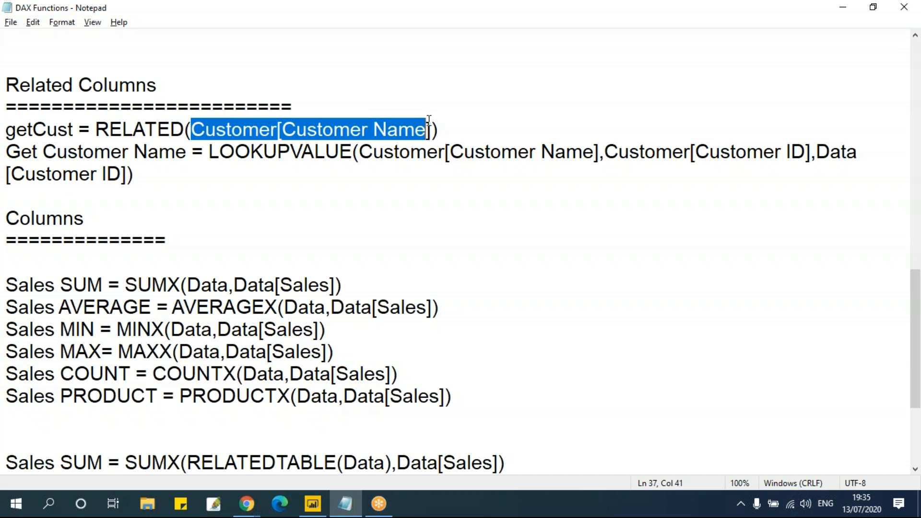
pyautogui.click(419, 174)
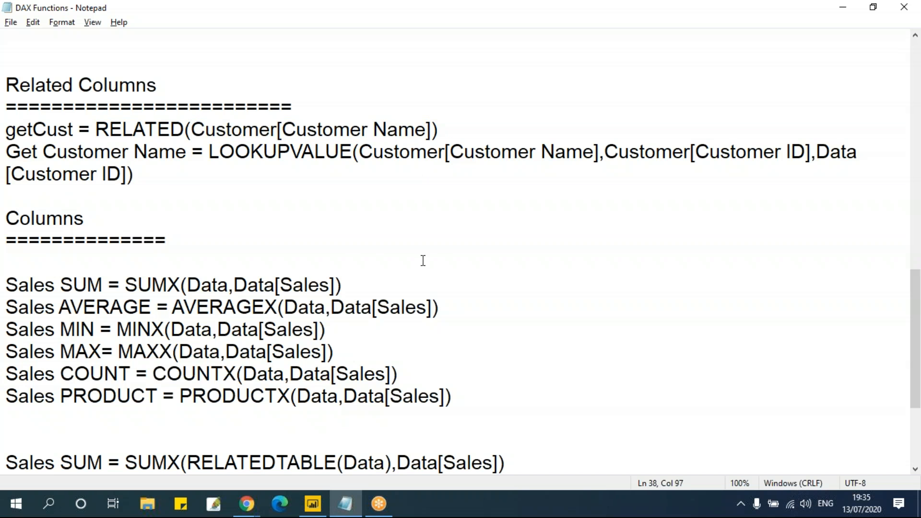
pyautogui.scroll(-2, 422, 259)
pyautogui.moveTo(125, 329); pyautogui.dragTo(337, 329)
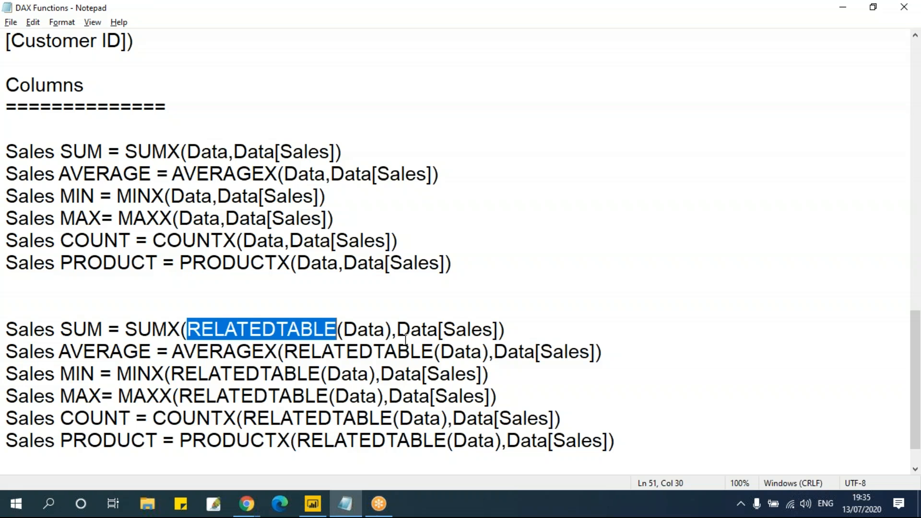
pyautogui.click(289, 315)
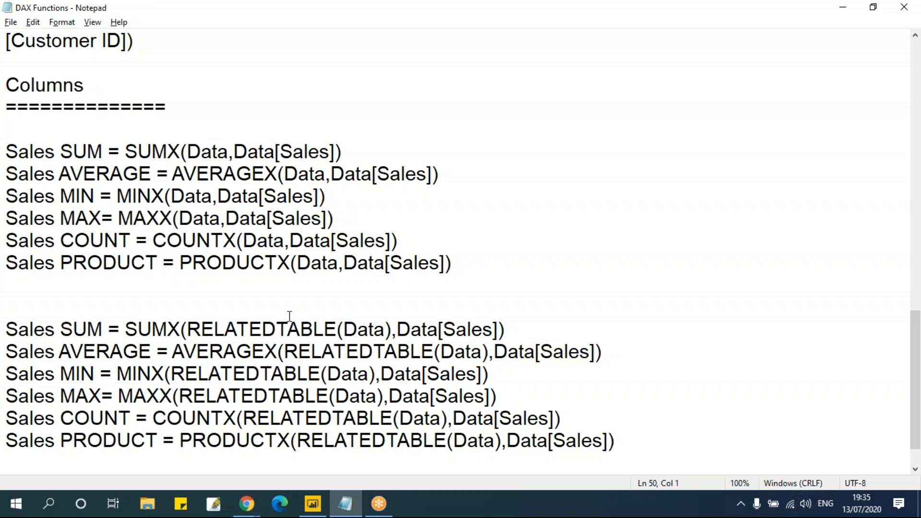
# Review the group of RELATEDTABLE aggregation formulas and the CONCATENATEX formula for Ship Mode in the notes.
pyautogui.scroll(-1, 289, 316)
pyautogui.moveTo(6, 284); pyautogui.dragTo(557, 398)
pyautogui.click(518, 347)
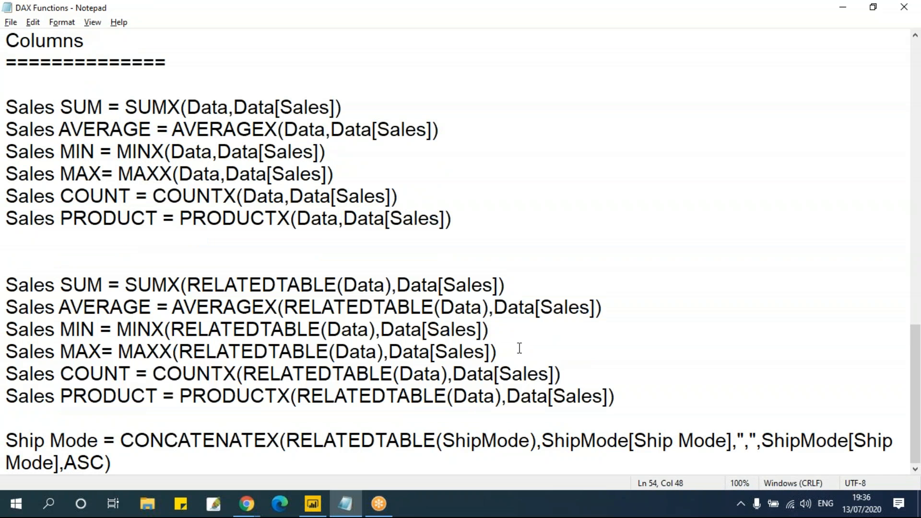
pyautogui.click(321, 375)
pyautogui.moveTo(120, 440); pyautogui.dragTo(280, 440)
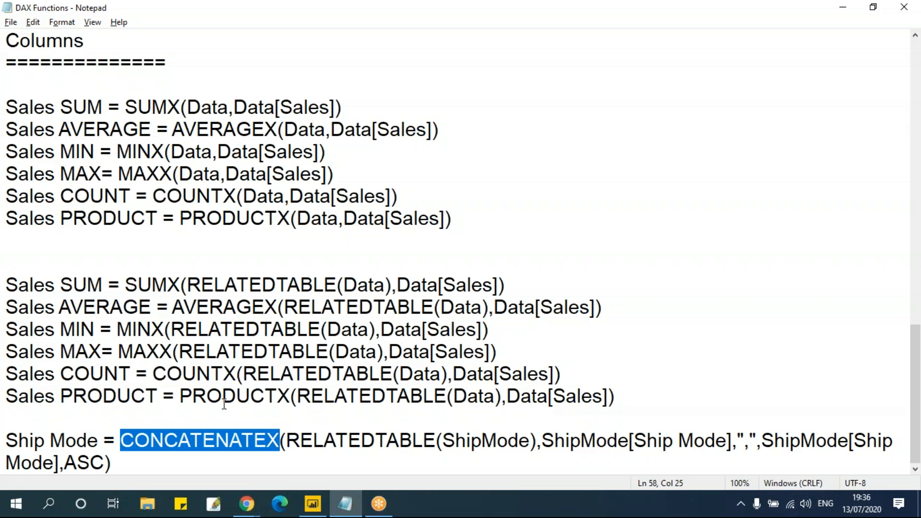
pyautogui.click(226, 347)
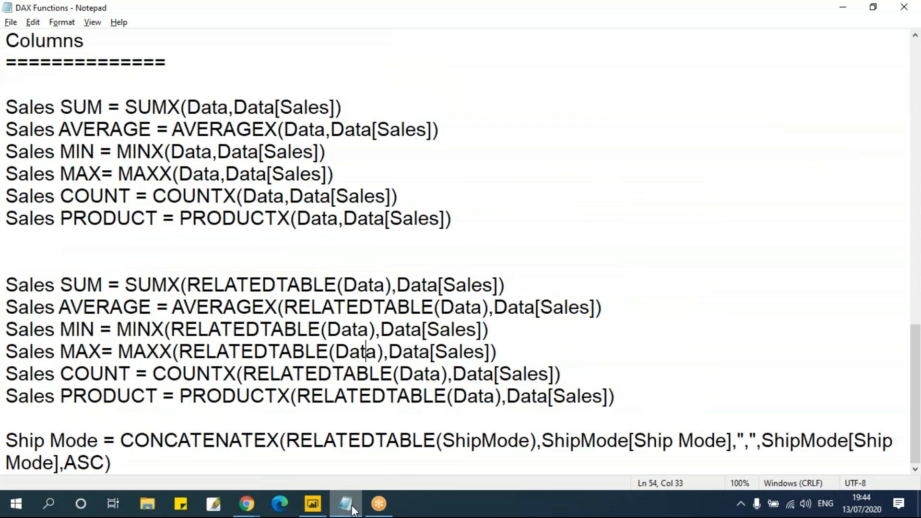
# Find the Conditional Statements section with the IF and SWITCH formulas in the DAX Functions notes.
pyautogui.click(321, 375)
pyautogui.scroll(8, 323, 379)
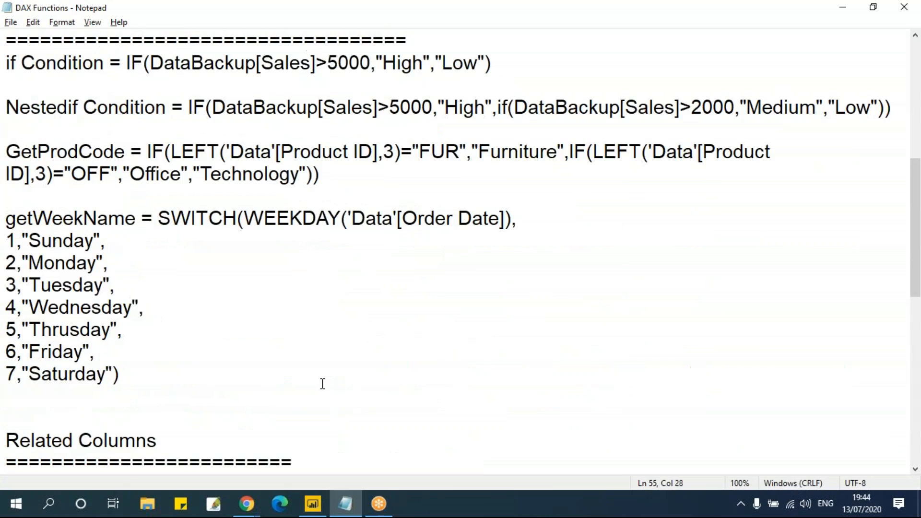
pyautogui.scroll(1, 322, 384)
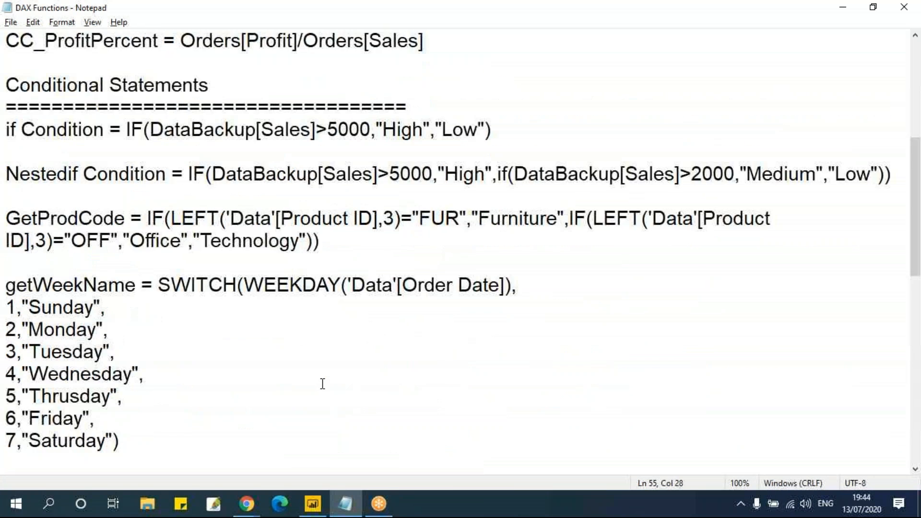
pyautogui.hotkey('alt', 'Tab')
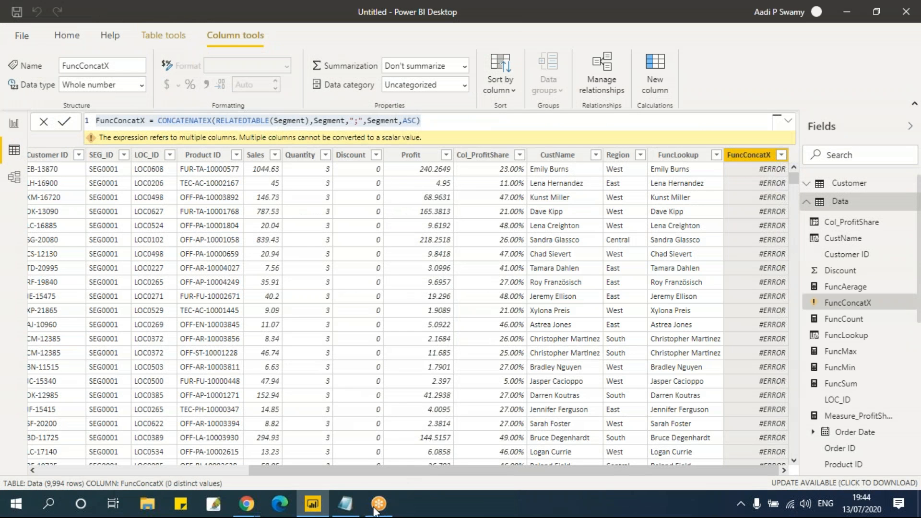
pyautogui.click(345, 503)
pyautogui.click(295, 279)
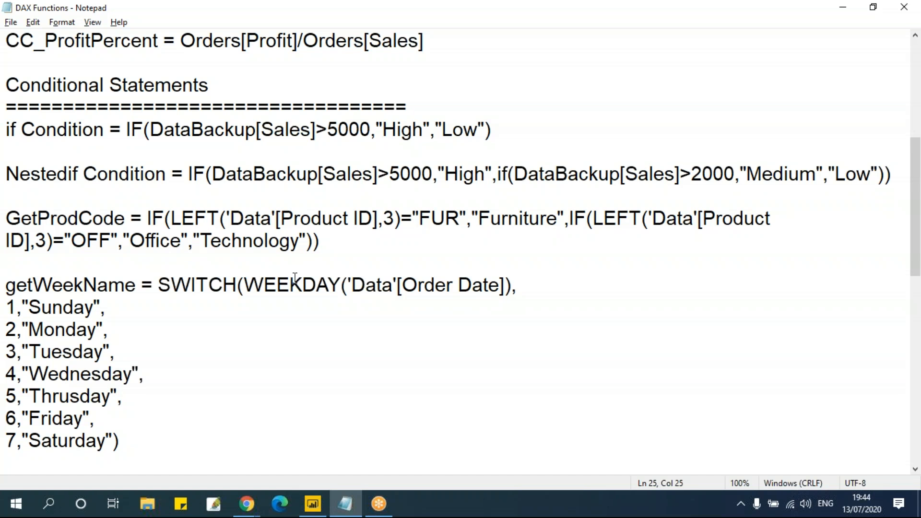
# Examine the getWeekName SWITCH formula in the notes, including its WEEKDAY expression and its list of weekday values.
pyautogui.click(171, 288)
pyautogui.click(143, 140)
pyautogui.click(195, 291)
pyautogui.moveTo(243, 286); pyautogui.dragTo(516, 285)
pyautogui.click(195, 314)
pyautogui.moveTo(244, 285); pyautogui.dragTo(511, 290)
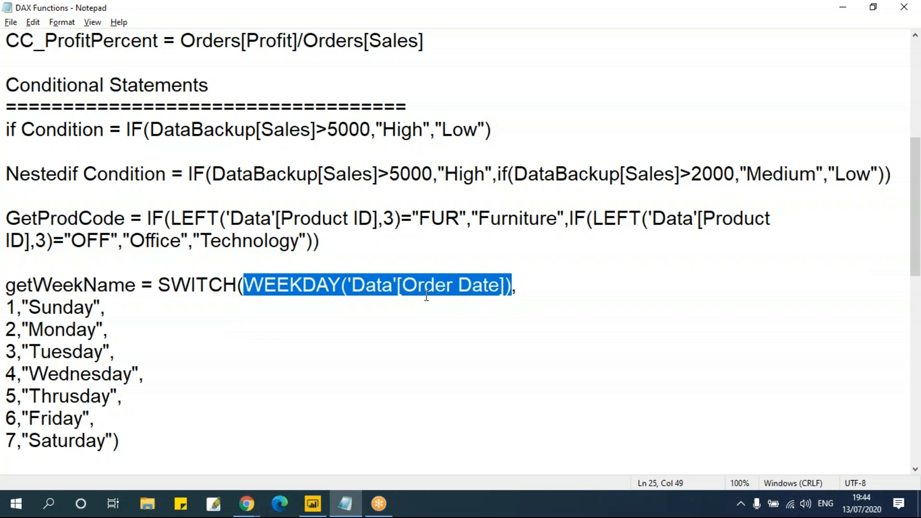
pyautogui.moveTo(7, 306); pyautogui.dragTo(106, 442)
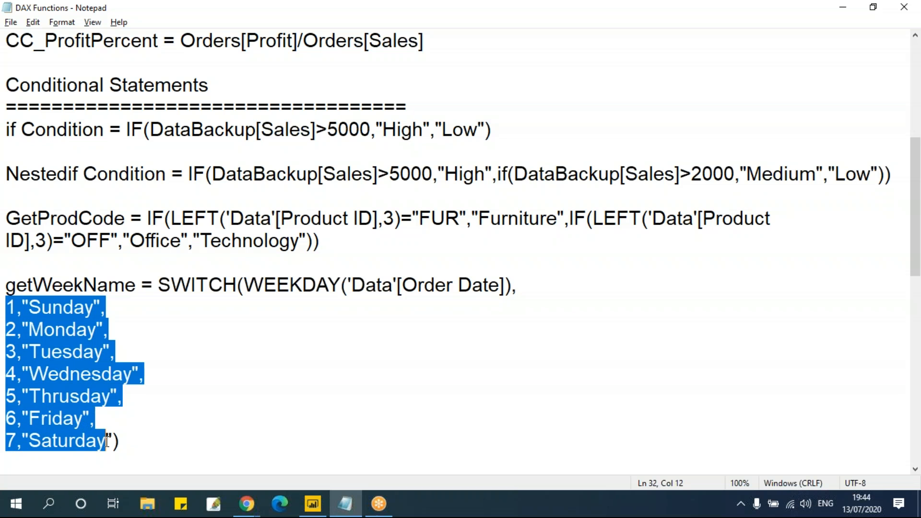
pyautogui.click(139, 327)
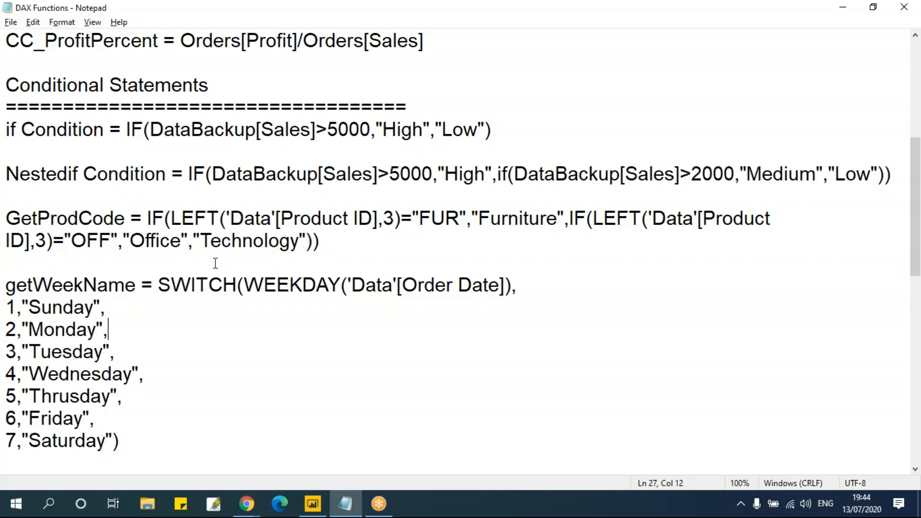
# Switch to Power BI Desktop and add a new calculated column to the Data table.
pyautogui.hotkey('alt', 'Tab')
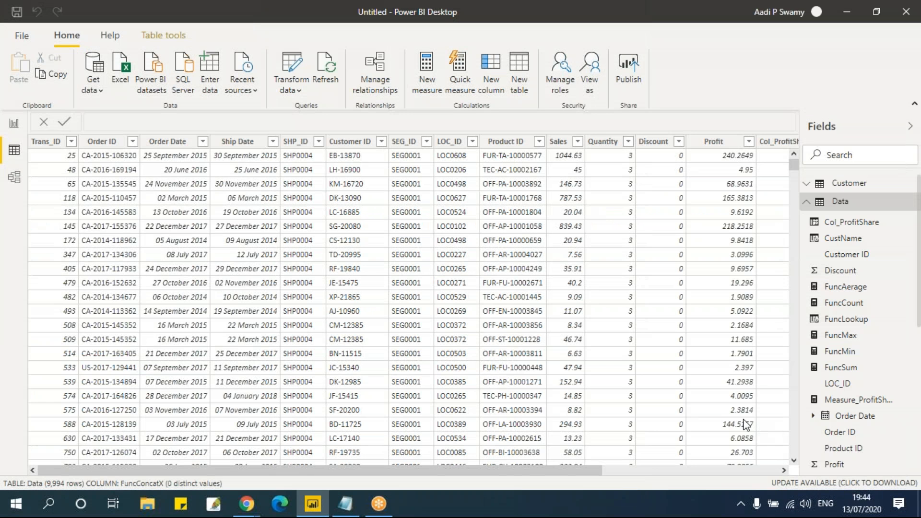
pyautogui.click(770, 469)
pyautogui.click(770, 468)
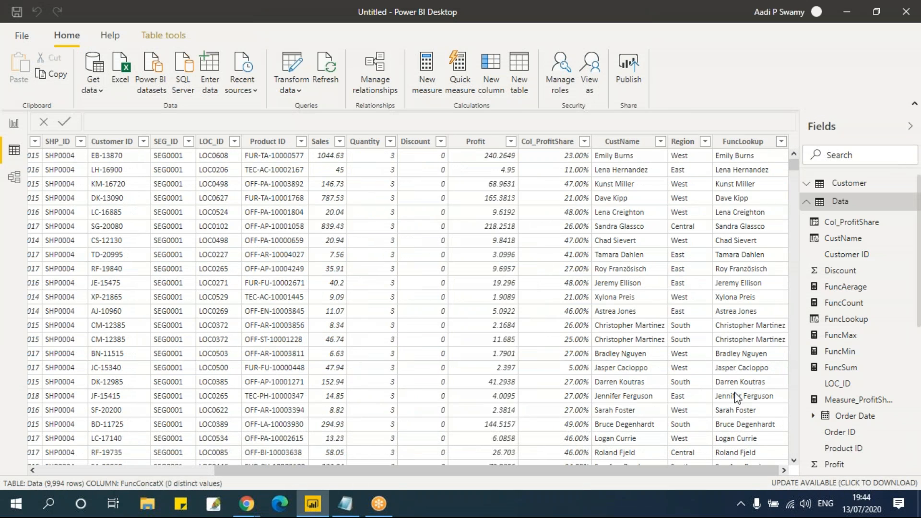
pyautogui.click(154, 35)
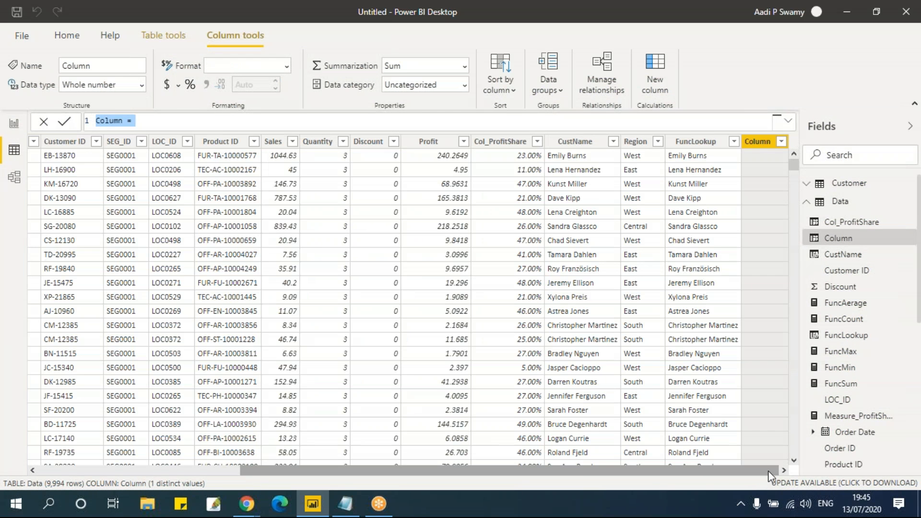
# Name the Data table's new column FuncIf and start its formula with the IF function.
pyautogui.click(330, 123)
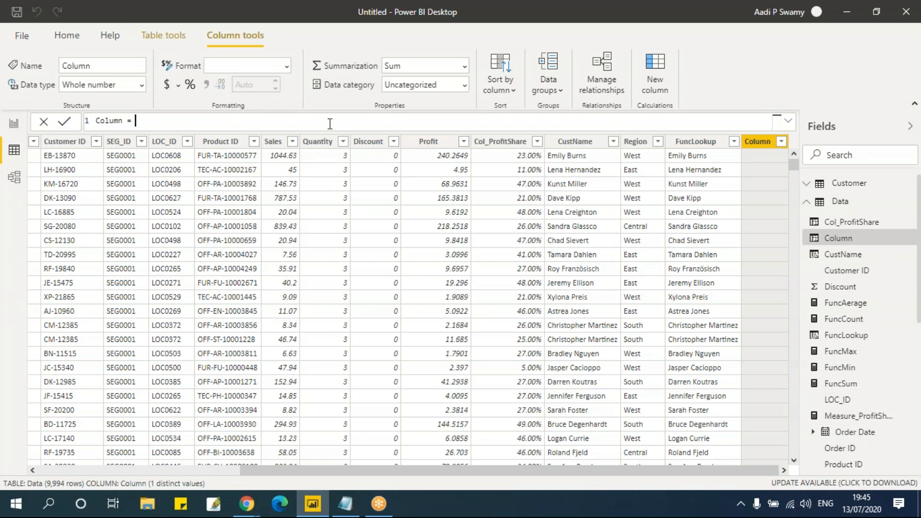
pyautogui.press('BackSpace')
pyautogui.press('BackSpace')
pyautogui.press('BackSpace')
pyautogui.press('BackSpace')
pyautogui.press('BackSpace')
pyautogui.press('BackSpace')
pyautogui.press('BackSpace')
pyautogui.press('BackSpace')
pyautogui.press('BackSpace')
pyautogui.write('FUnc')
pyautogui.press('BackSpace')
pyautogui.write('uncIf = IF(')
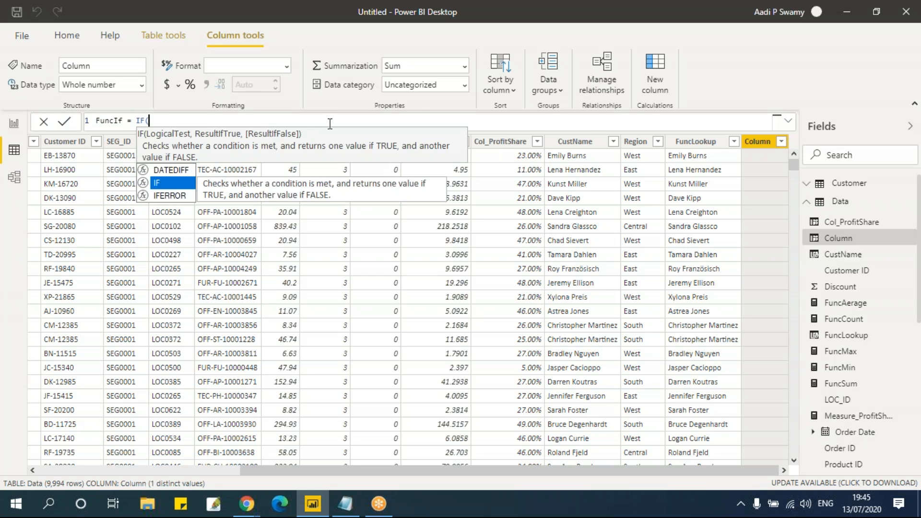
# Complete the FuncIf formula with the condition Data[Sales] > 5000 and the results "High" and "Low".
pyautogui.write('sa')
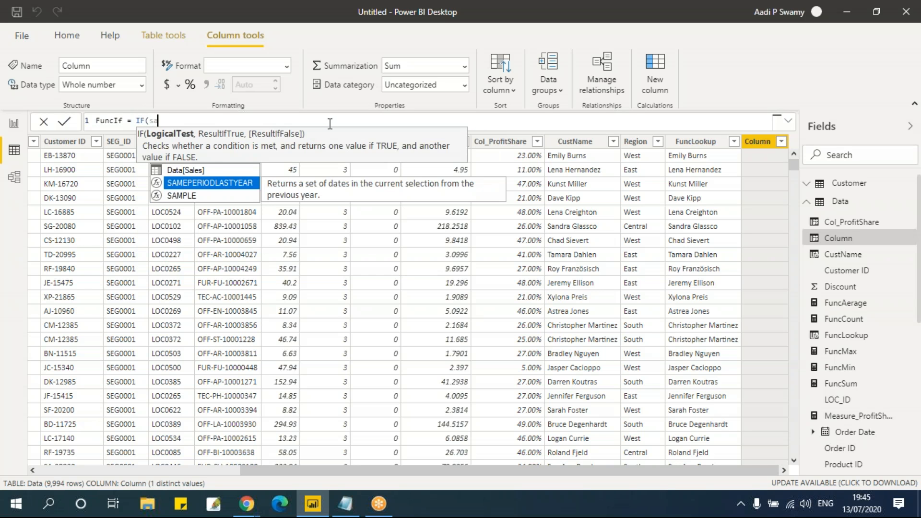
pyautogui.press('Up')
pyautogui.press('Tab')
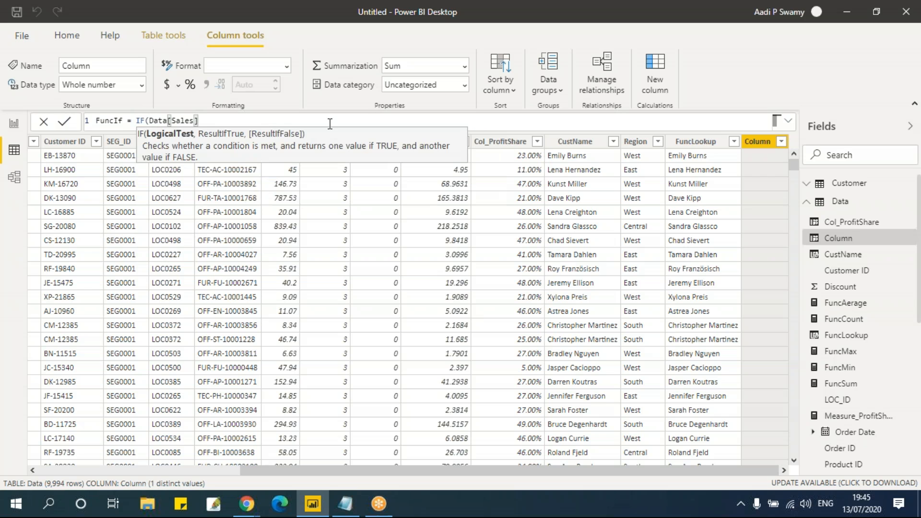
pyautogui.write('> ')
pyautogui.write('1000')
pyautogui.press('BackSpace')
pyautogui.press('BackSpace')
pyautogui.press('BackSpace')
pyautogui.press('BackSpace')
pyautogui.write('5000,"')
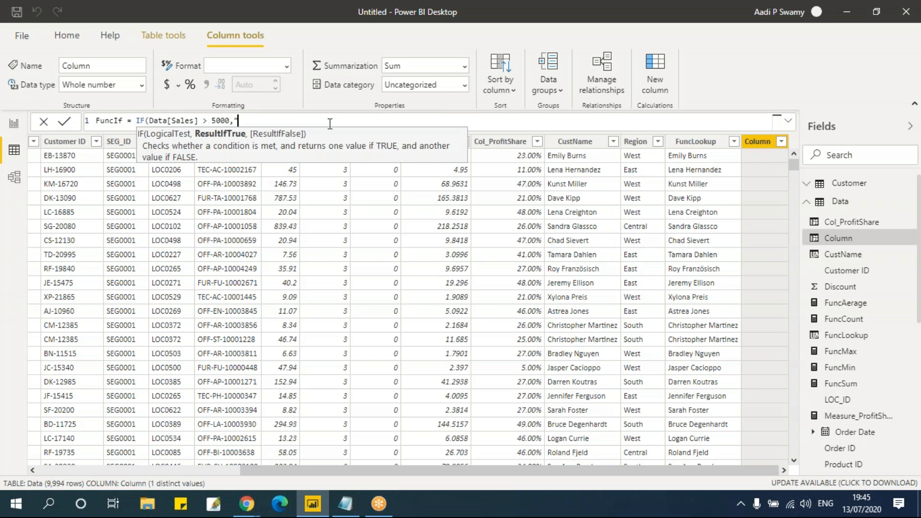
pyautogui.write('High","Low"')
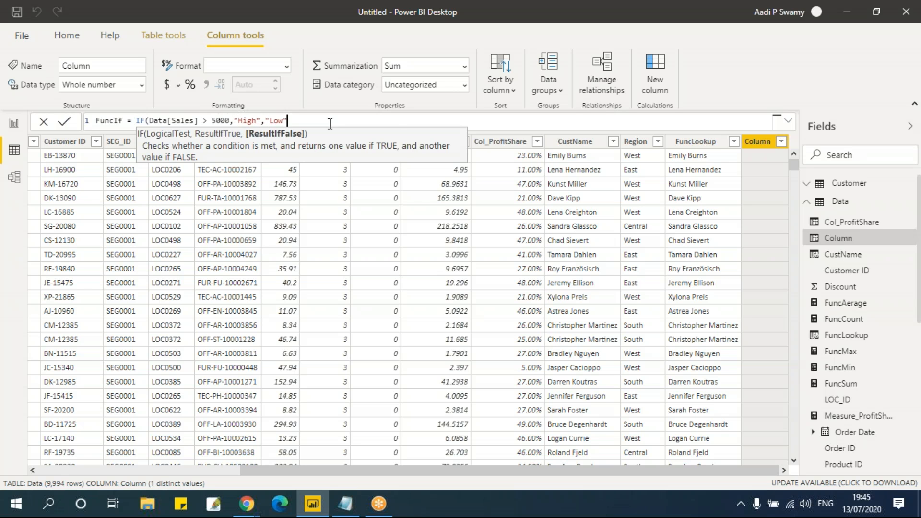
pyautogui.write(')')
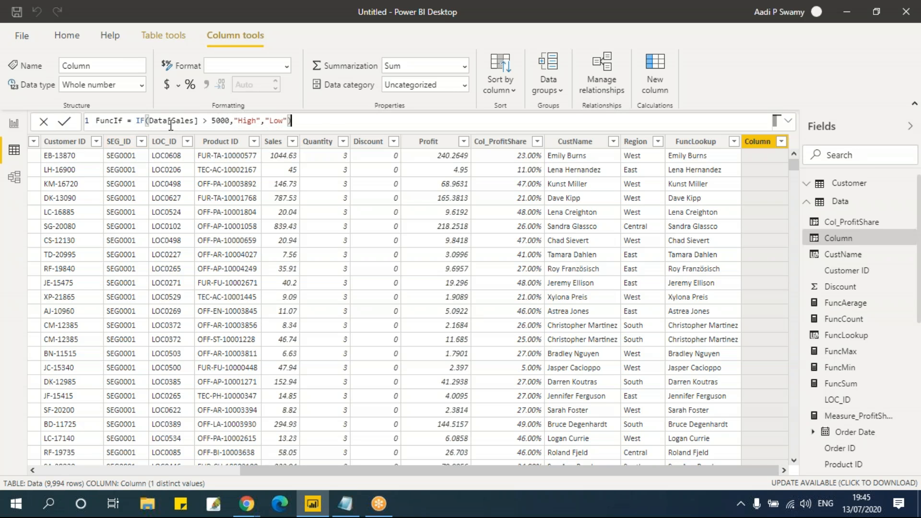
# Check the FuncIf formula's condition and its true and false results, and commit the formula.
pyautogui.moveTo(150, 120); pyautogui.dragTo(230, 121)
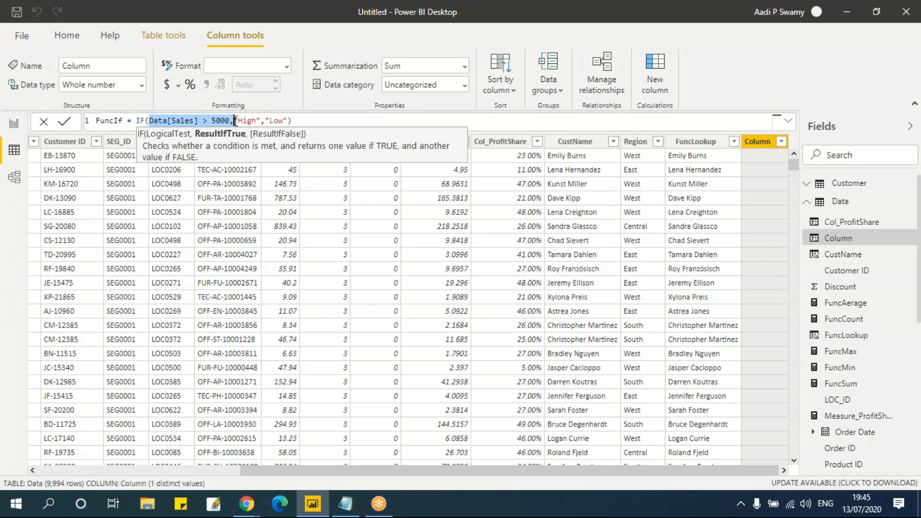
pyautogui.click(238, 121)
pyautogui.doubleClick(239, 120)
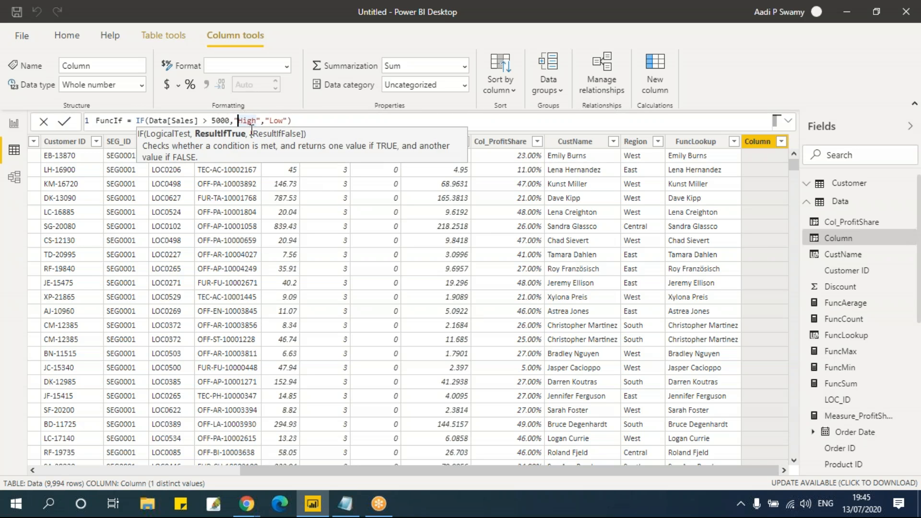
pyautogui.click(273, 121)
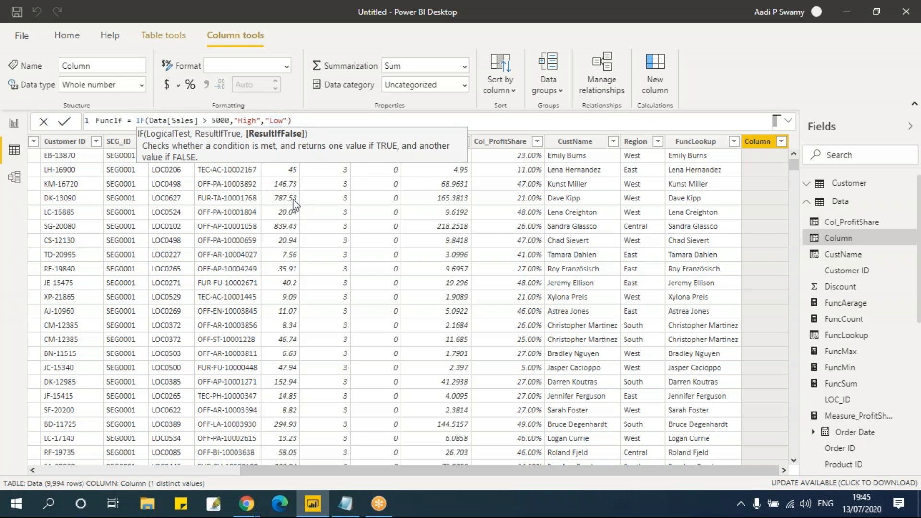
pyautogui.press('Return')
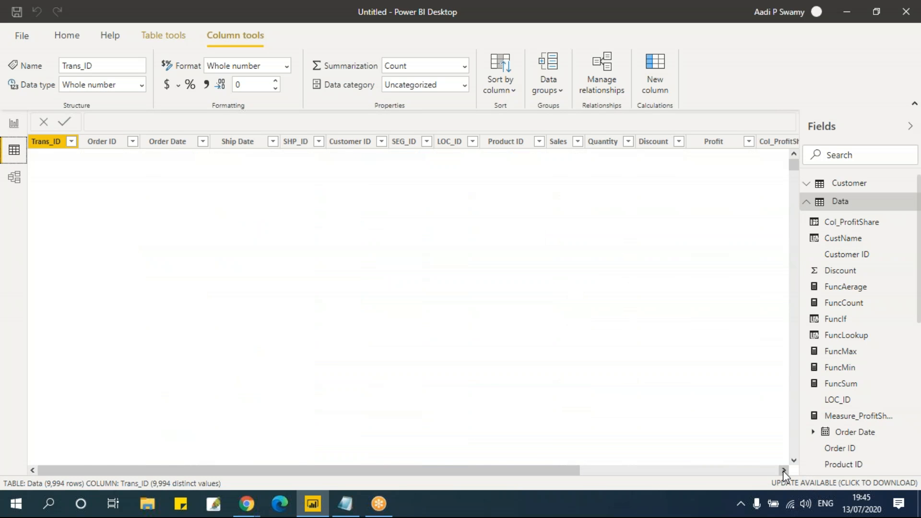
# Filter the Data table's FuncIf column to show only the High rows.
pyautogui.click(783, 471)
pyautogui.moveTo(782, 470); pyautogui.dragTo(772, 471)
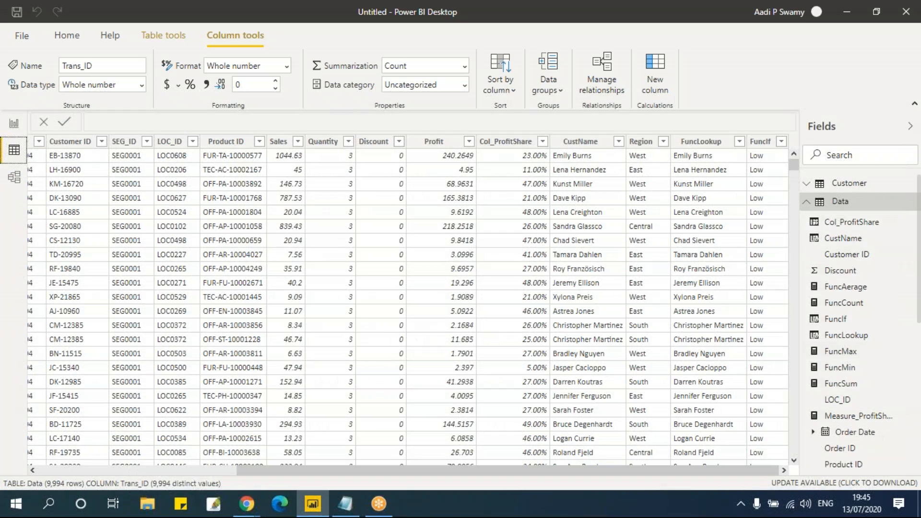
pyautogui.click(781, 142)
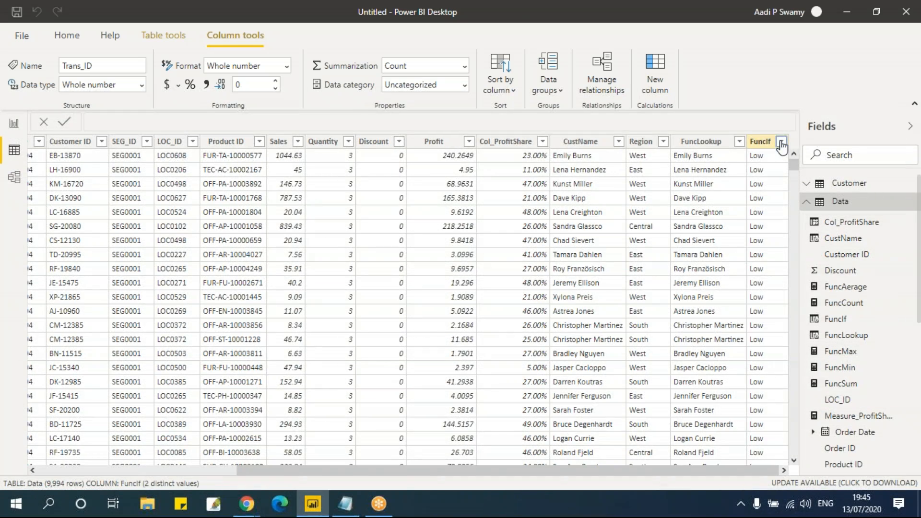
pyautogui.click(782, 142)
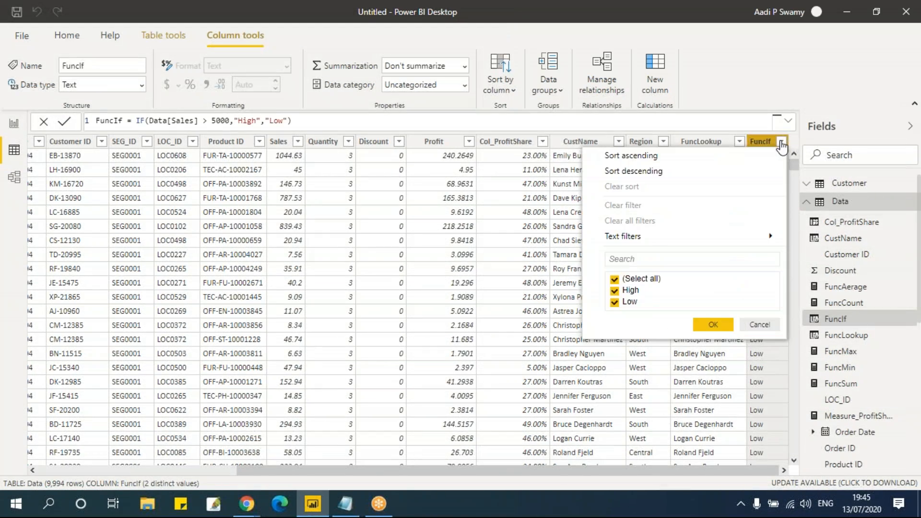
pyautogui.click(614, 279)
pyautogui.click(614, 290)
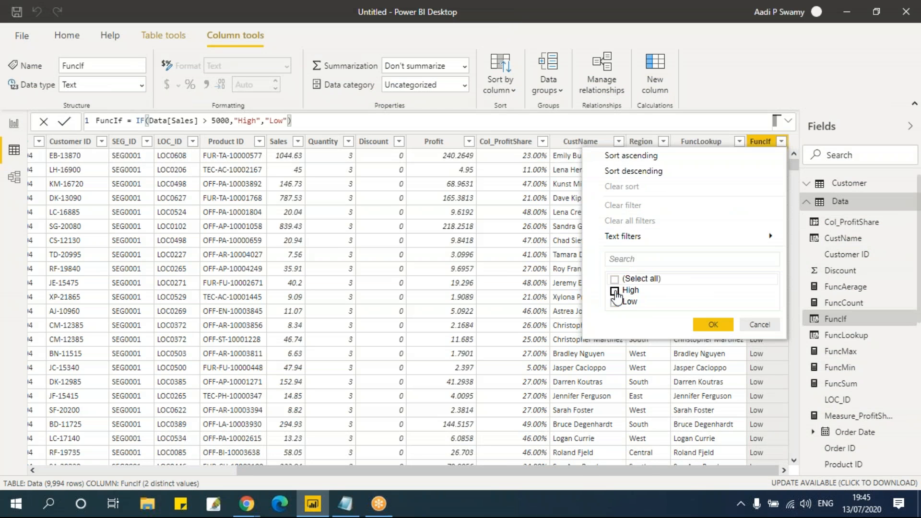
pyautogui.click(699, 326)
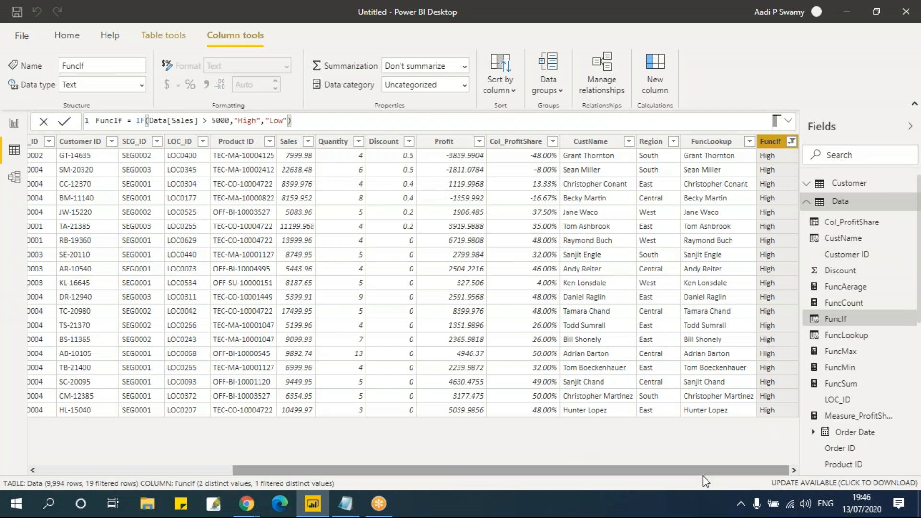
# Restore all values in the FuncIf column's filter.
pyautogui.click(791, 142)
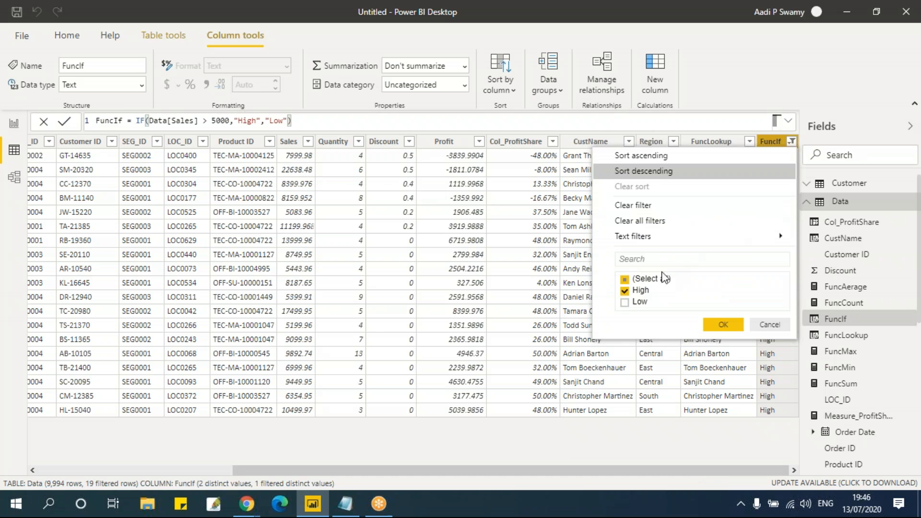
pyautogui.click(624, 279)
pyautogui.click(718, 329)
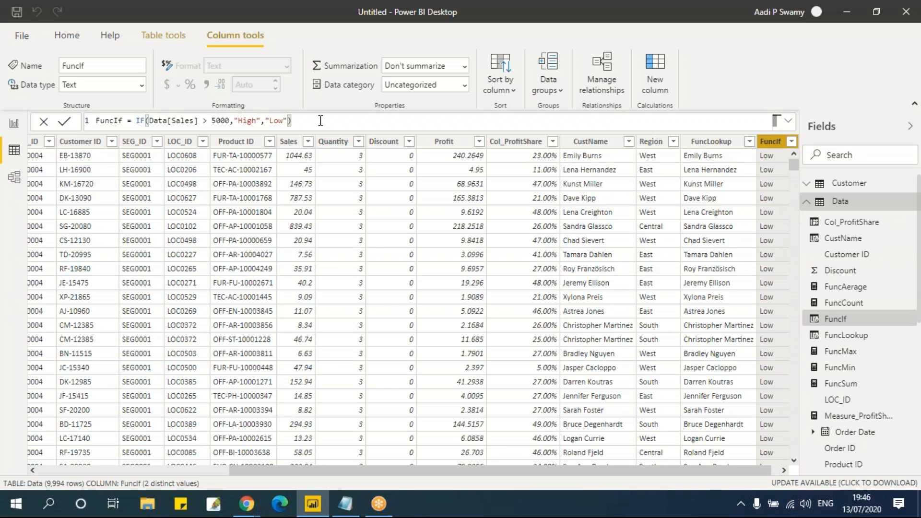
# Copy the whole FuncIf formula and add another calculated column to the Data table.
pyautogui.moveTo(360, 125); pyautogui.dragTo(52, 119)
pyautogui.hotkey('ctrl', 'c')
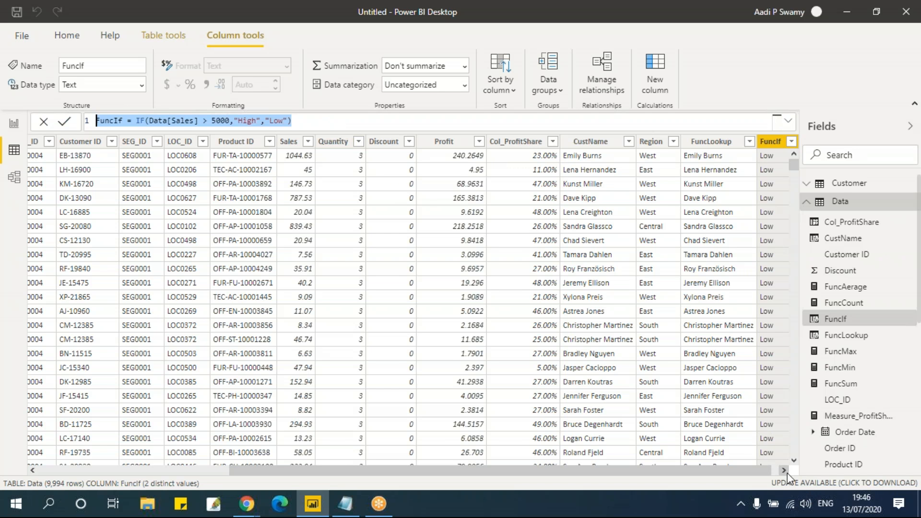
pyautogui.click(784, 470)
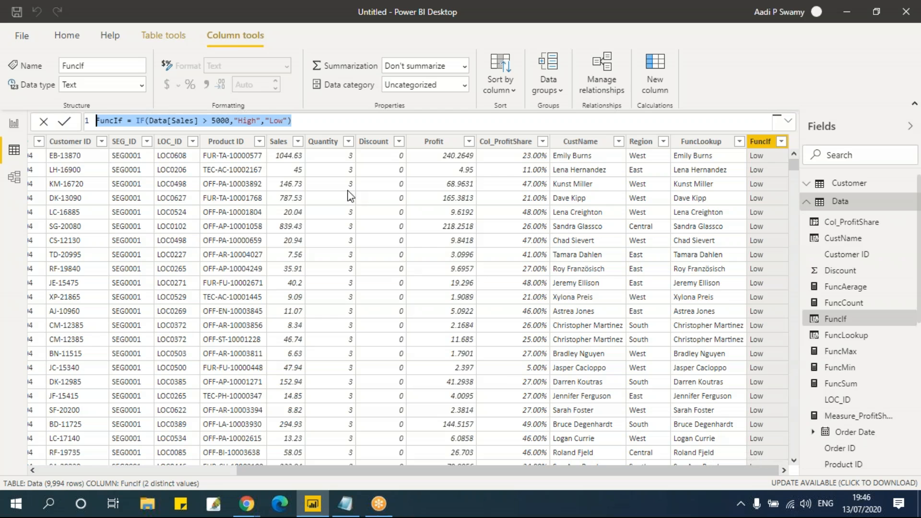
pyautogui.click(175, 39)
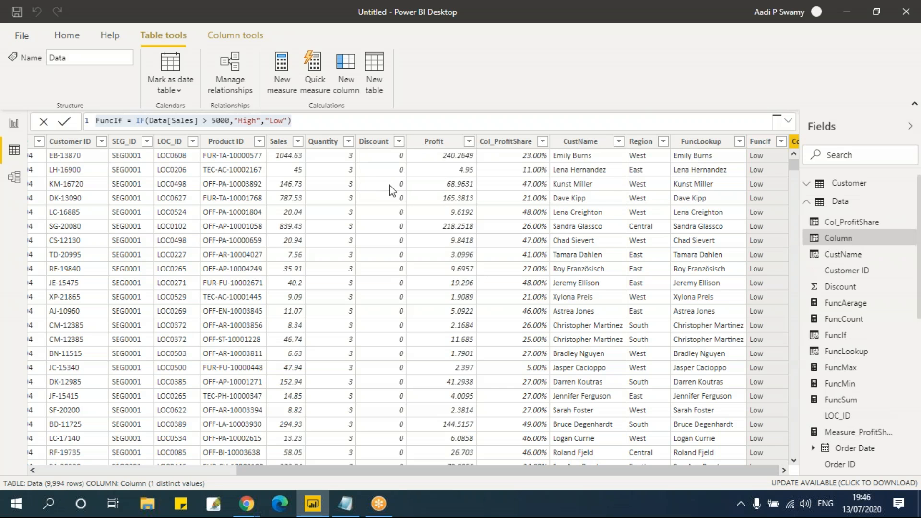
# Replace the new column's default formula with the copied FuncIf formula and rename the column FuncNestedIf.
pyautogui.click(350, 120)
pyautogui.press('Left')
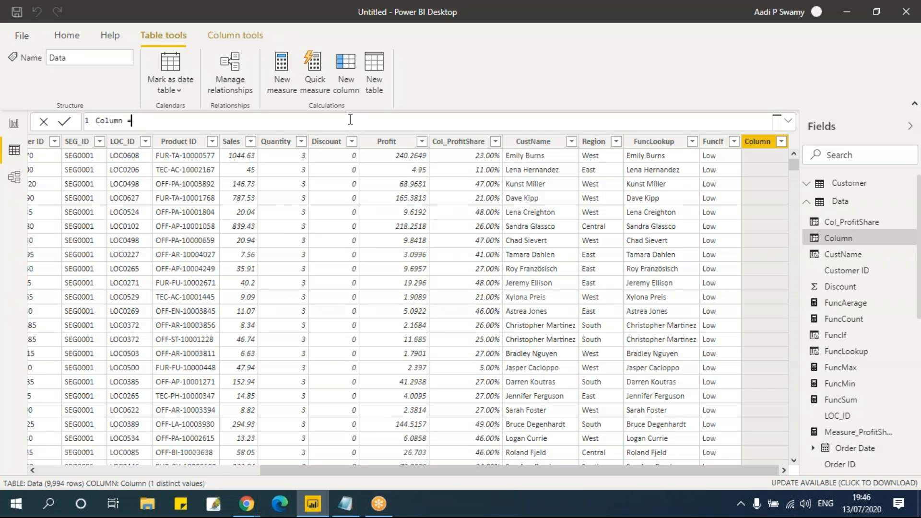
pyautogui.press('BackSpace')
pyautogui.press('BackSpace')
pyautogui.press('BackSpace')
pyautogui.press('BackSpace')
pyautogui.press('BackSpace')
pyautogui.press('BackSpace')
pyautogui.press('BackSpace')
pyautogui.press('BackSpace')
pyautogui.hotkey('ctrl', 'v')
pyautogui.click(114, 121)
pyautogui.write('Nested')
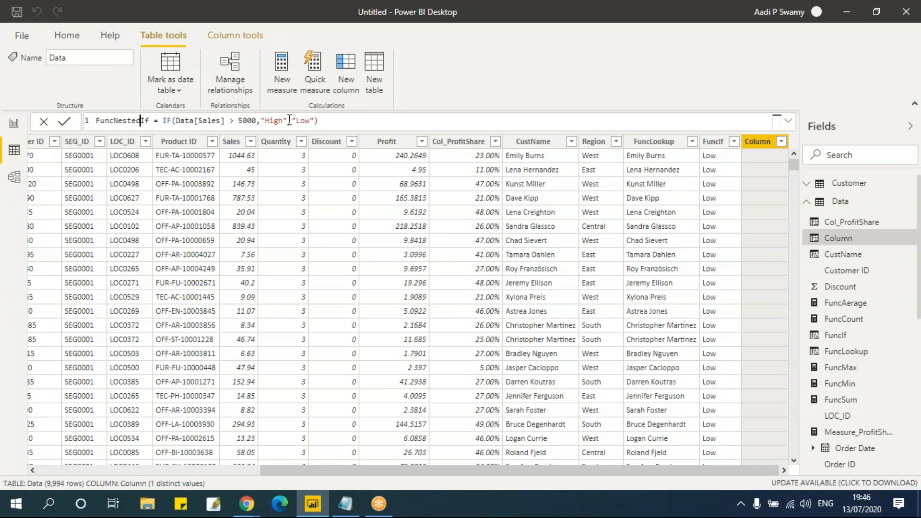
# Replace the false result in the FuncNestedIf formula with the nested condition IF(Data[Sales]>2000,"Mediuim","Low") and close both functions.
pyautogui.moveTo(176, 121); pyautogui.dragTo(257, 121)
pyautogui.moveTo(260, 120); pyautogui.dragTo(287, 121)
pyautogui.click(291, 120)
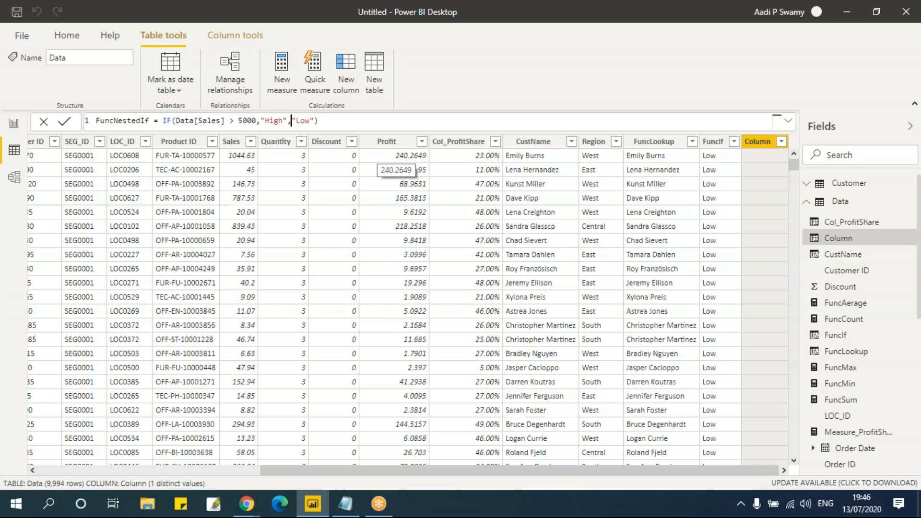
pyautogui.write('if')
pyautogui.press('Tab')
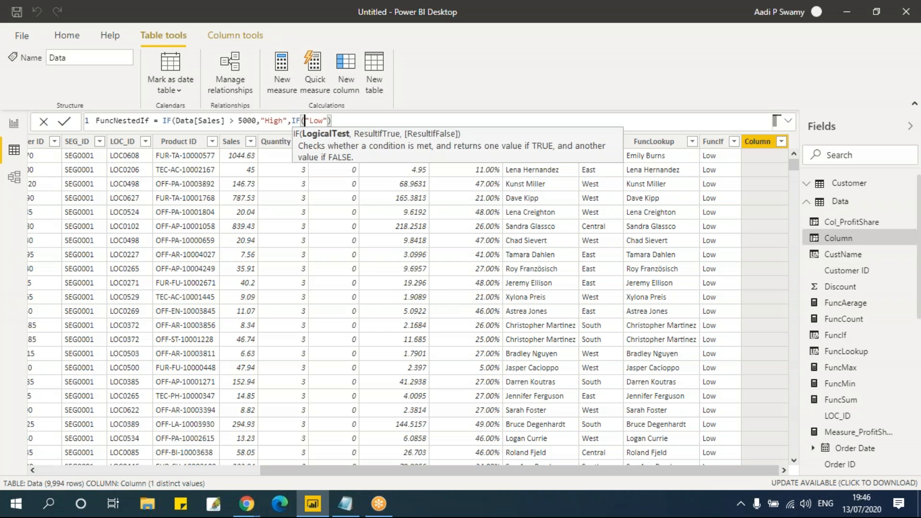
pyautogui.write('sale')
pyautogui.press('Tab')
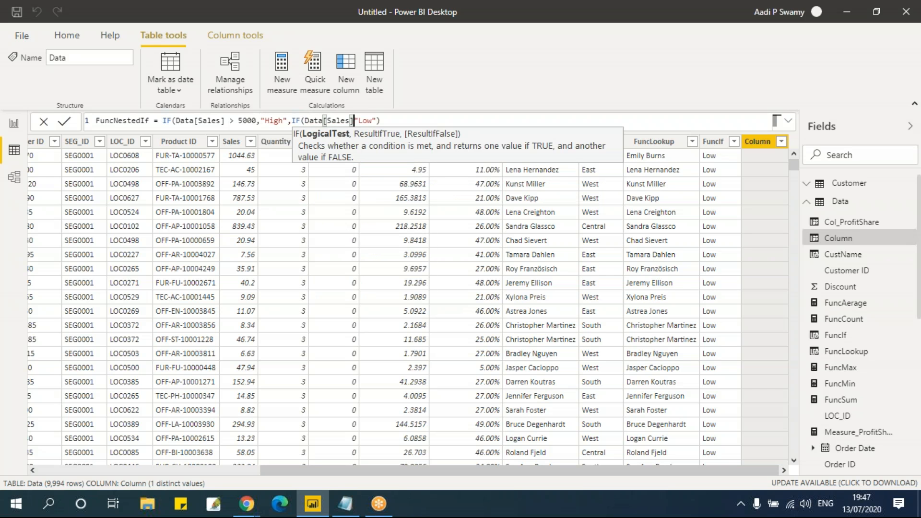
pyautogui.write('>2000,"Mediuim"')
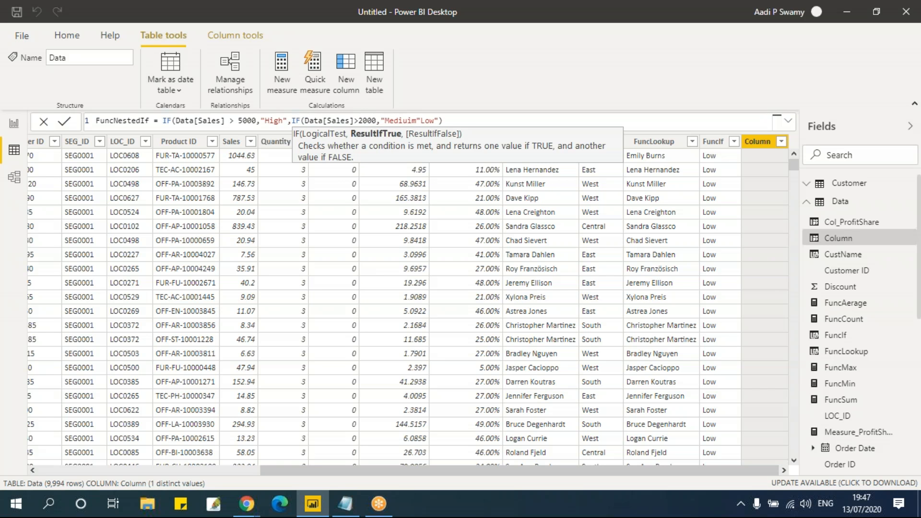
pyautogui.write(',')
pyautogui.click(461, 121)
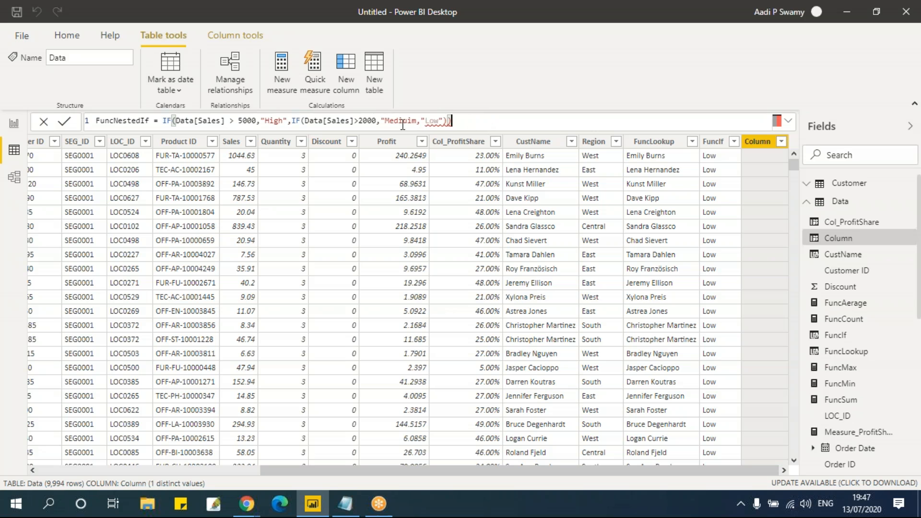
pyautogui.click(419, 121)
pyautogui.write(',')
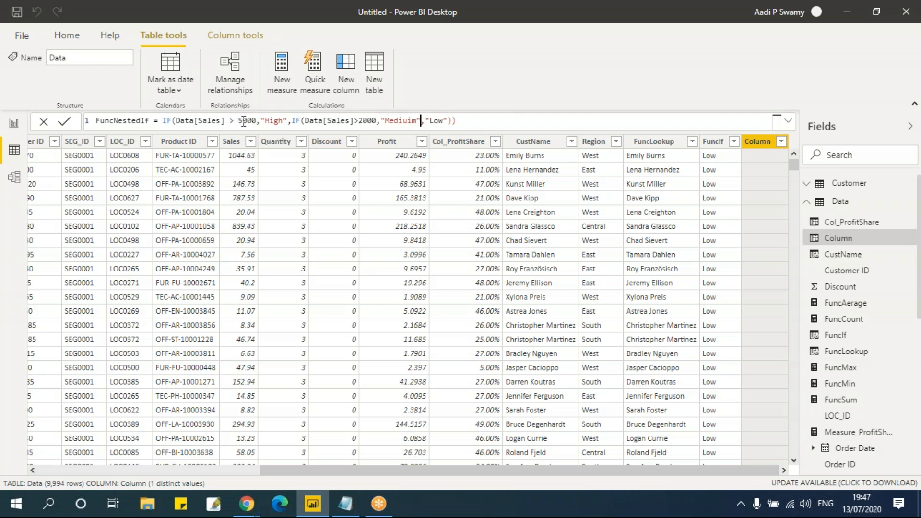
# Correct the middle label's spelling to "Medium" in the nested IF and commit the FuncNestedIf formula.
pyautogui.moveTo(260, 120); pyautogui.dragTo(286, 121)
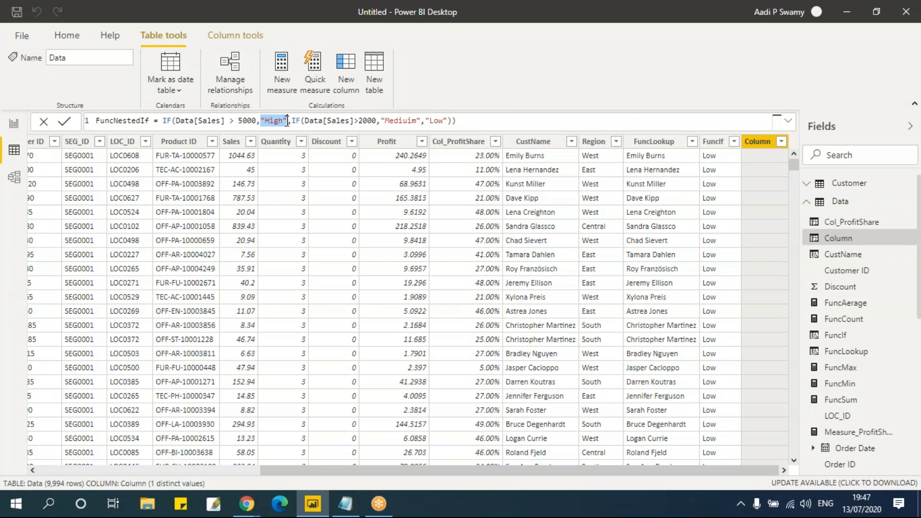
pyautogui.doubleClick(247, 121)
pyautogui.click(290, 121)
pyautogui.moveTo(335, 121); pyautogui.dragTo(373, 121)
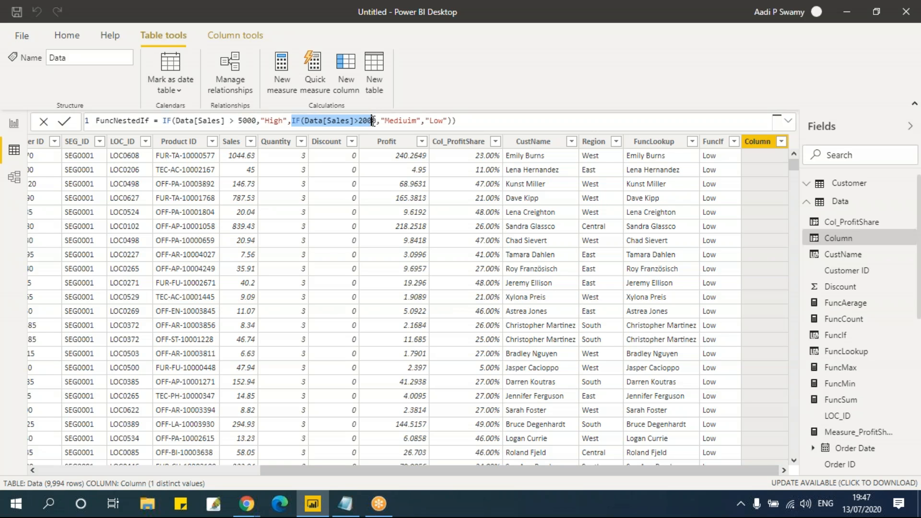
pyautogui.click(364, 122)
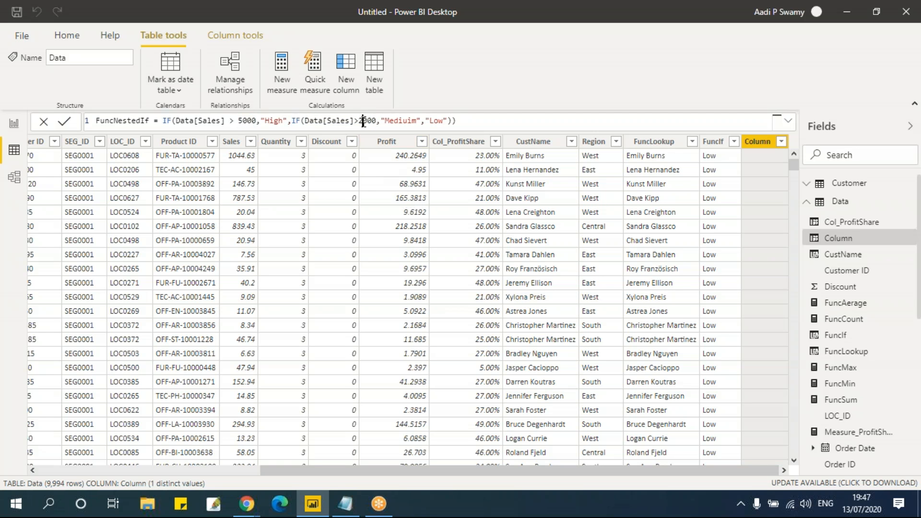
pyautogui.click(412, 120)
pyautogui.press('BackSpace')
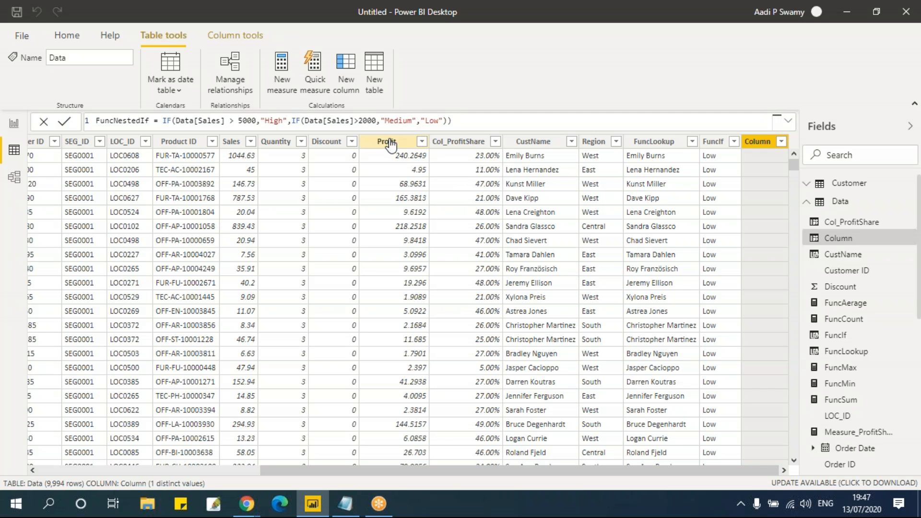
pyautogui.click(465, 121)
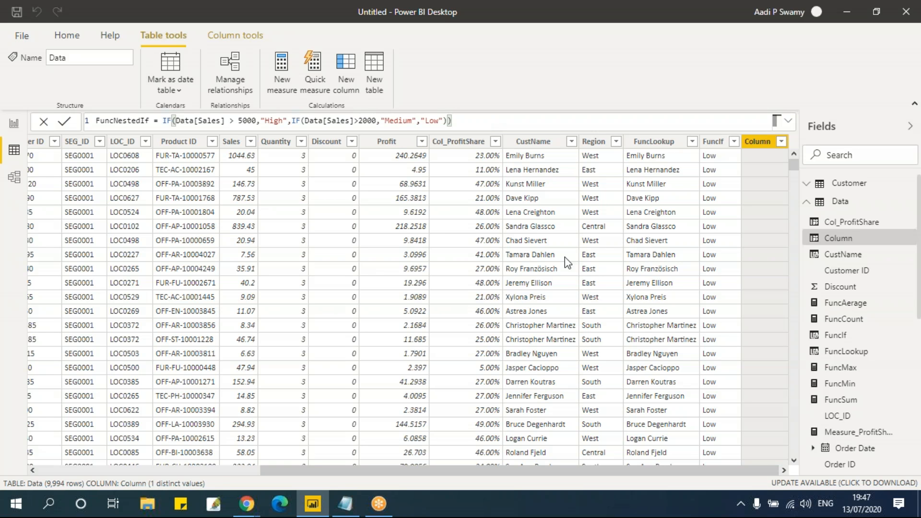
pyautogui.press('Return')
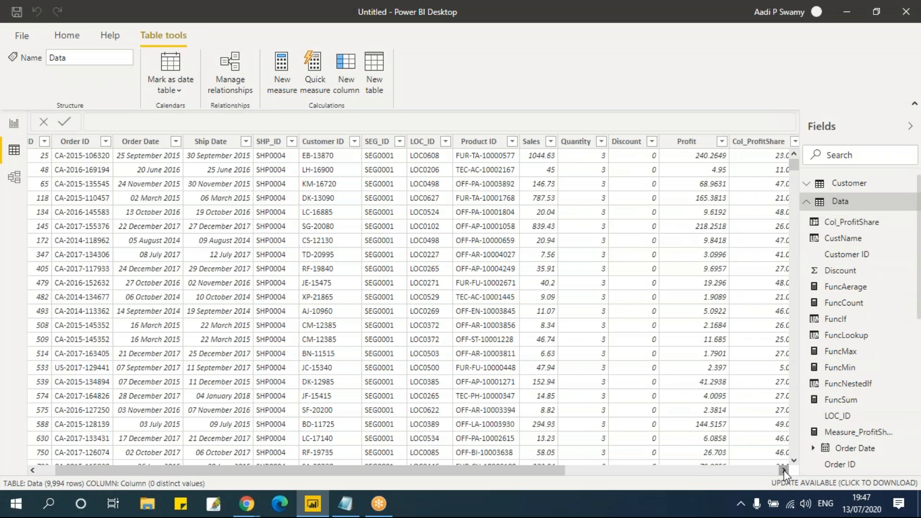
# Filter the Data table's FuncNestedIf column to show only the High rows.
pyautogui.moveTo(567, 472); pyautogui.dragTo(790, 477)
pyautogui.click(773, 143)
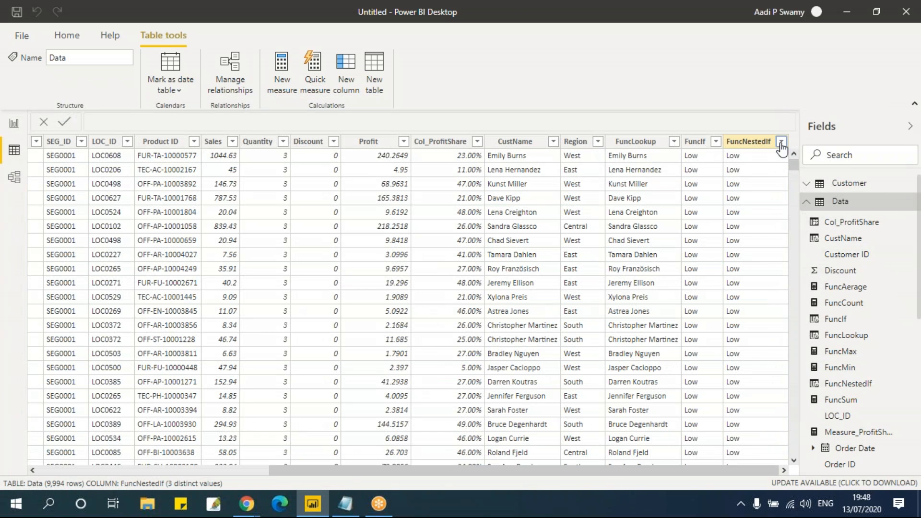
pyautogui.click(781, 142)
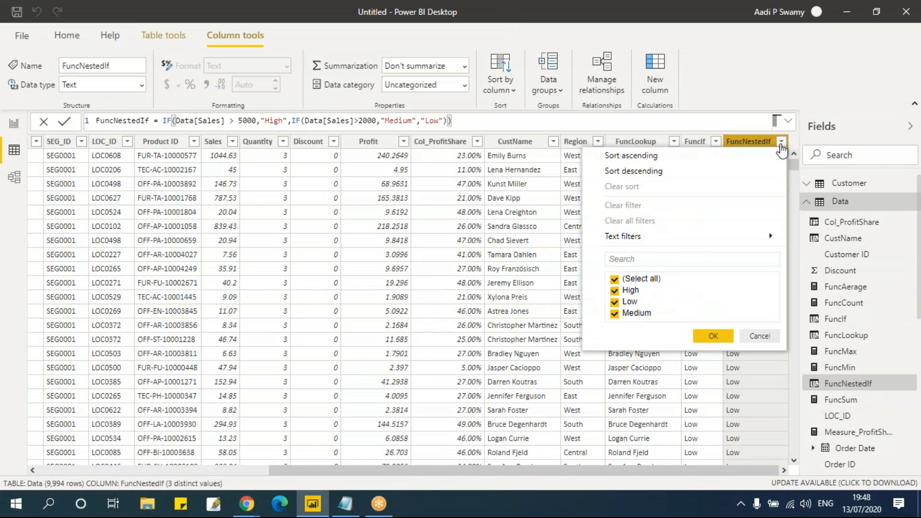
pyautogui.click(613, 279)
pyautogui.click(614, 291)
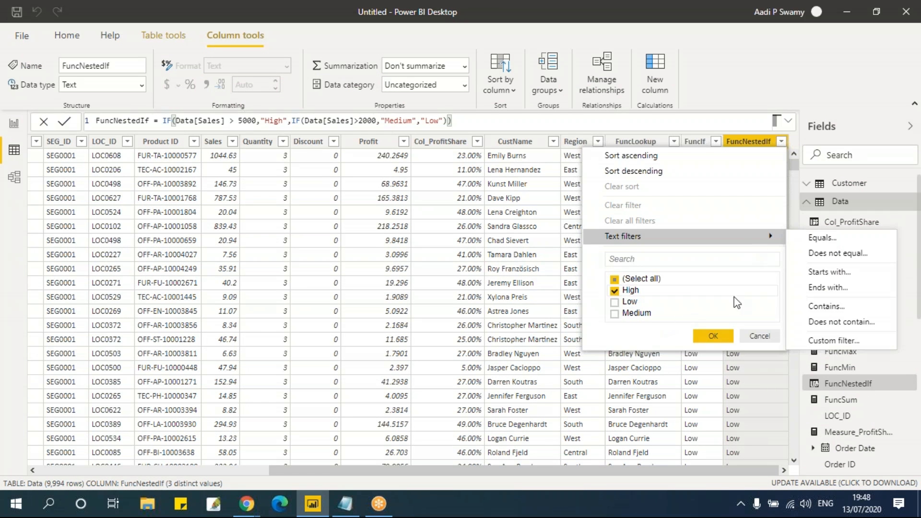
pyautogui.click(718, 341)
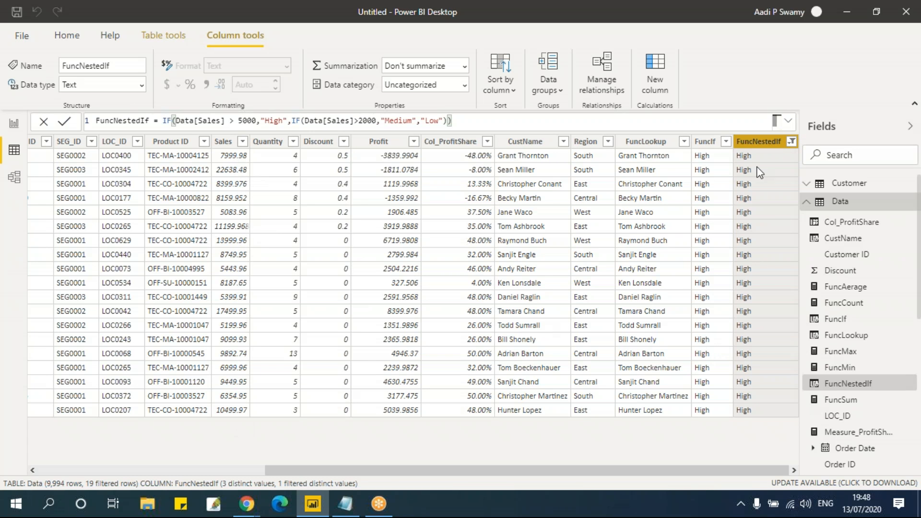
# Change the FuncNestedIf column's filter to show only the Medium rows.
pyautogui.click(791, 142)
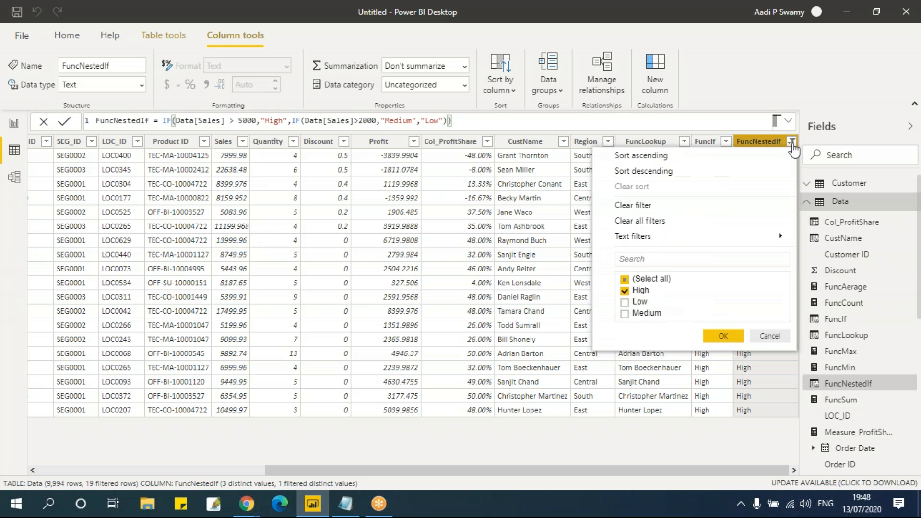
pyautogui.click(625, 290)
pyautogui.click(624, 314)
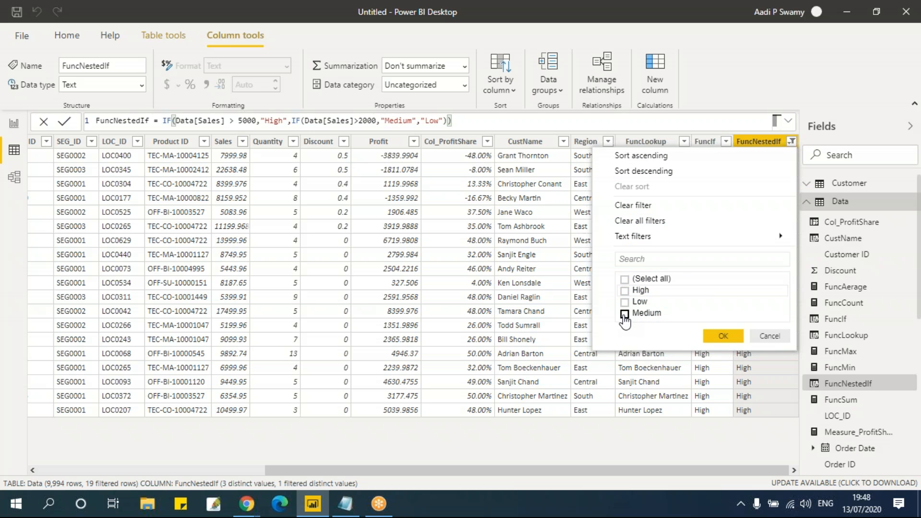
pyautogui.click(722, 336)
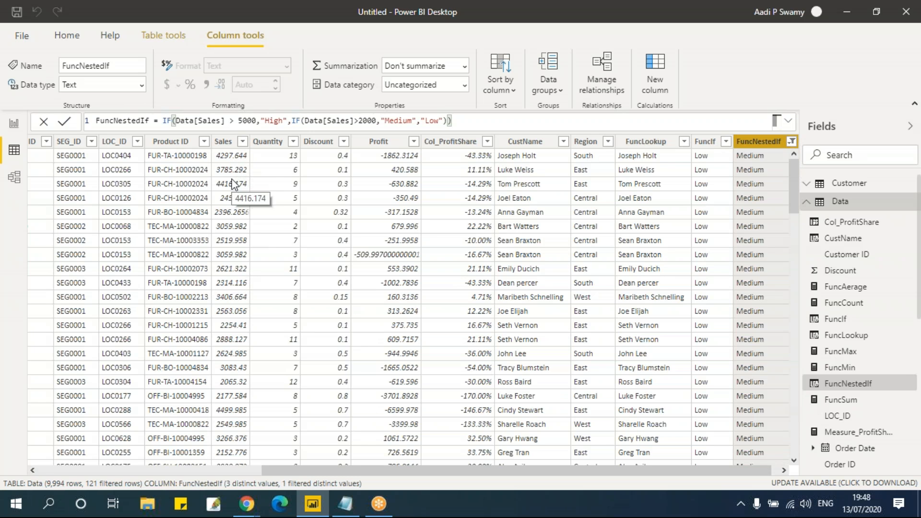
# Change the FuncNestedIf column's filter to show only the Low rows.
pyautogui.click(791, 142)
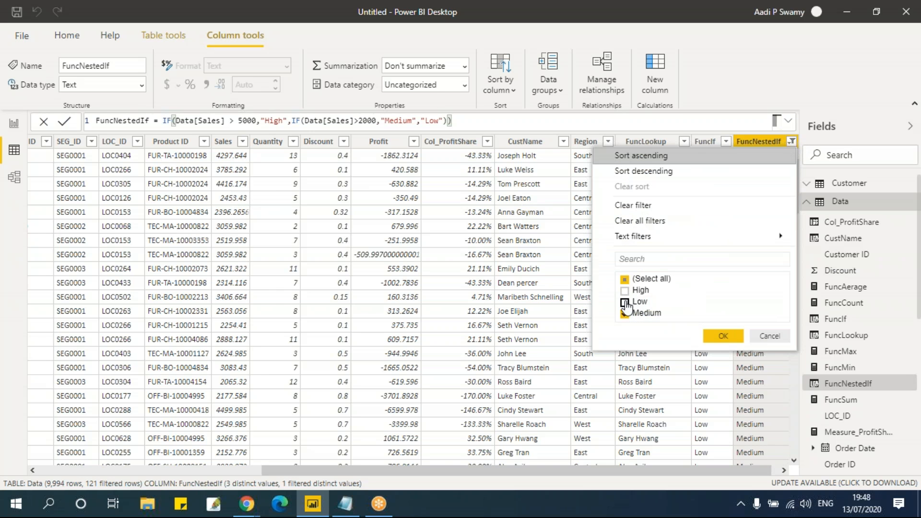
pyautogui.click(624, 302)
pyautogui.click(723, 336)
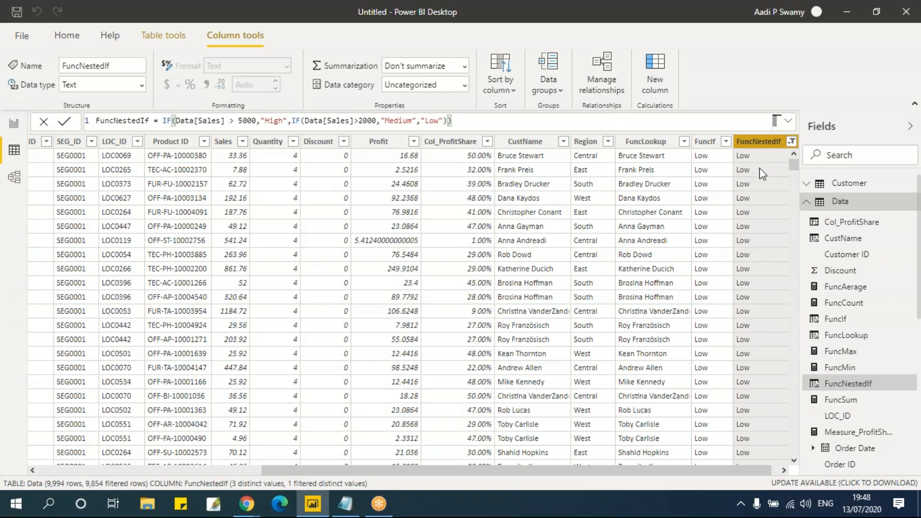
# Restore all values in the FuncNestedIf column's filter.
pyautogui.click(791, 141)
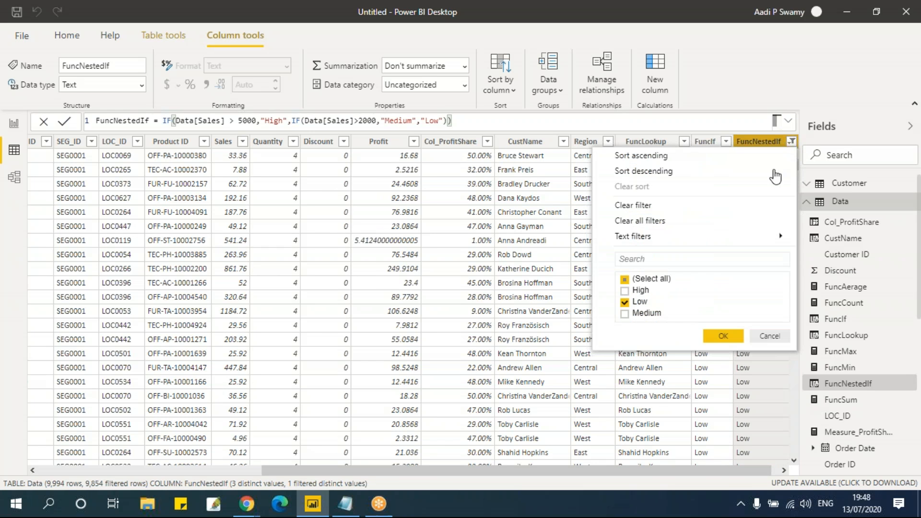
pyautogui.click(624, 302)
pyautogui.click(624, 280)
pyautogui.click(719, 338)
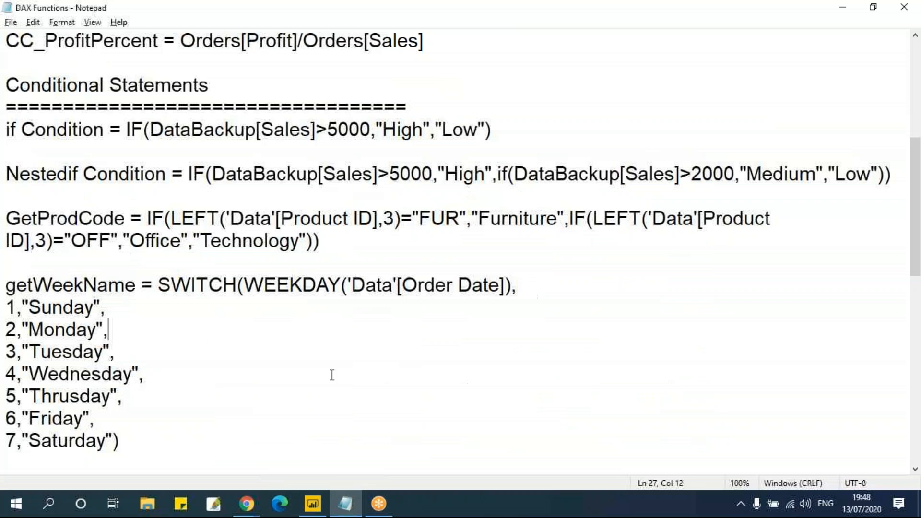
# Switch to the DAX Functions notes in Notepad and examine the getWeekName formula's WEEKDAY expression and its first day-number pairs.
pyautogui.click(345, 503)
pyautogui.moveTo(243, 285); pyautogui.dragTo(511, 285)
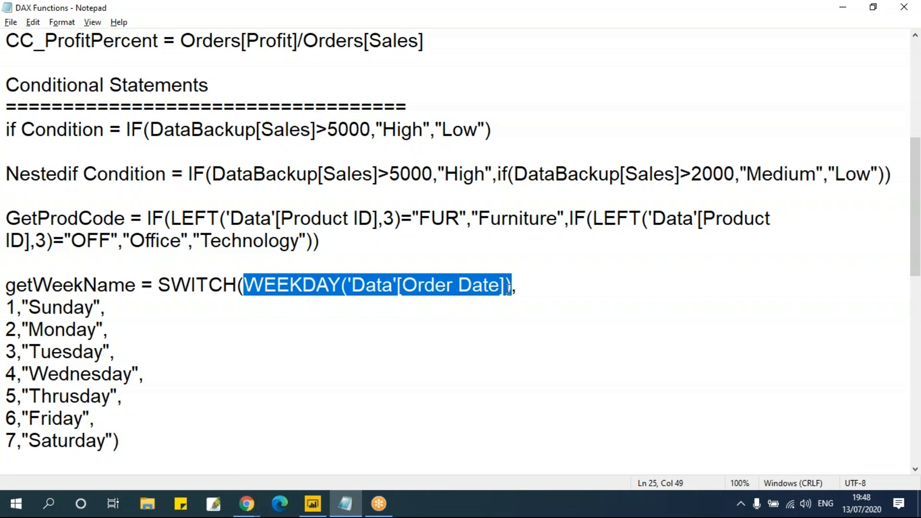
pyautogui.click(20, 312)
pyautogui.press('Right')
pyautogui.hotkey('shift', 'Right')
pyautogui.hotkey('shift', 'Right')
pyautogui.hotkey('shift', 'Right')
pyautogui.hotkey('shift', 'Right')
pyautogui.hotkey('shift', 'Right')
pyautogui.hotkey('shift', 'Right')
pyautogui.hotkey('shift', 'Right')
pyautogui.click(11, 329)
pyautogui.click(30, 330)
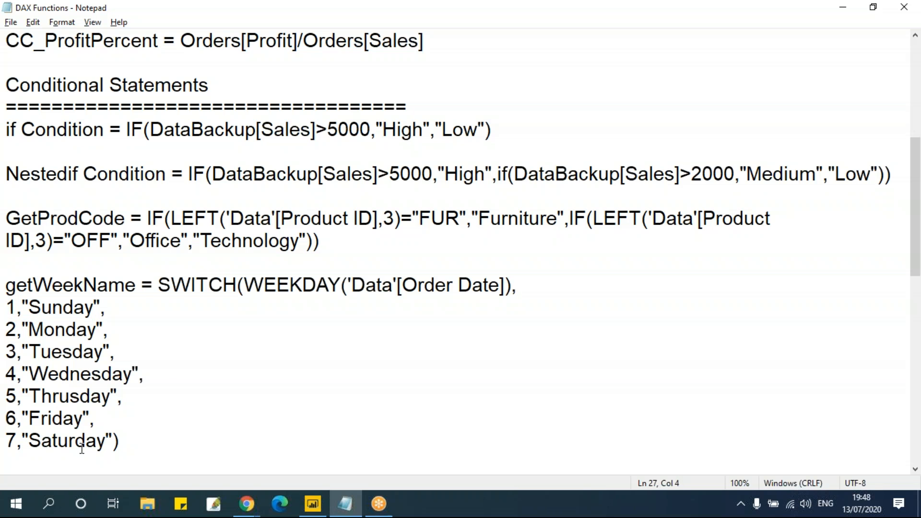
pyautogui.moveTo(244, 284); pyautogui.dragTo(520, 285)
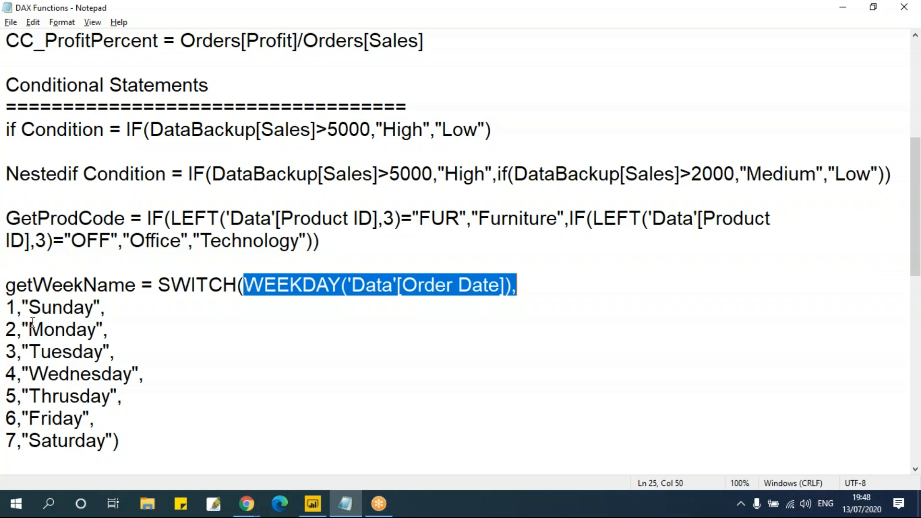
pyautogui.hotkey('alt', 'Tab')
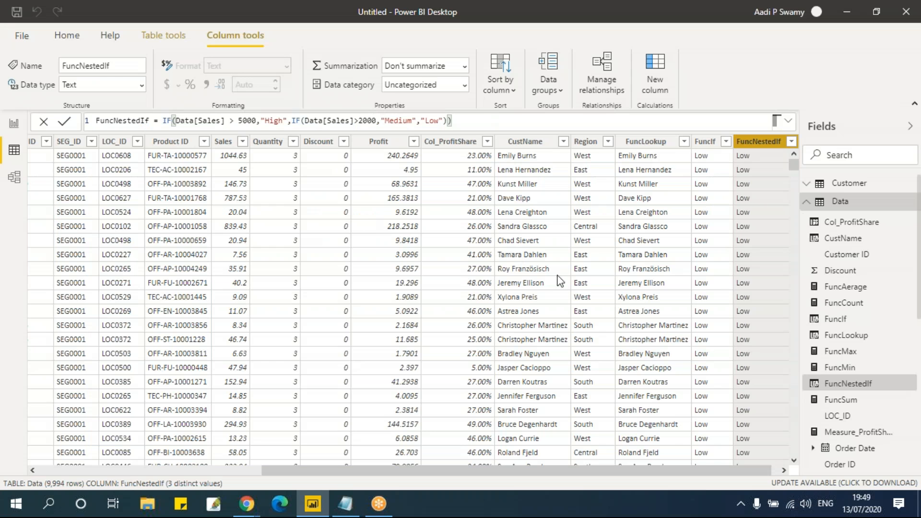
# Check the Data table's last columns, and reread the SWITCH function and its full list of weekday pairs in the Notepad notes.
pyautogui.click(779, 469)
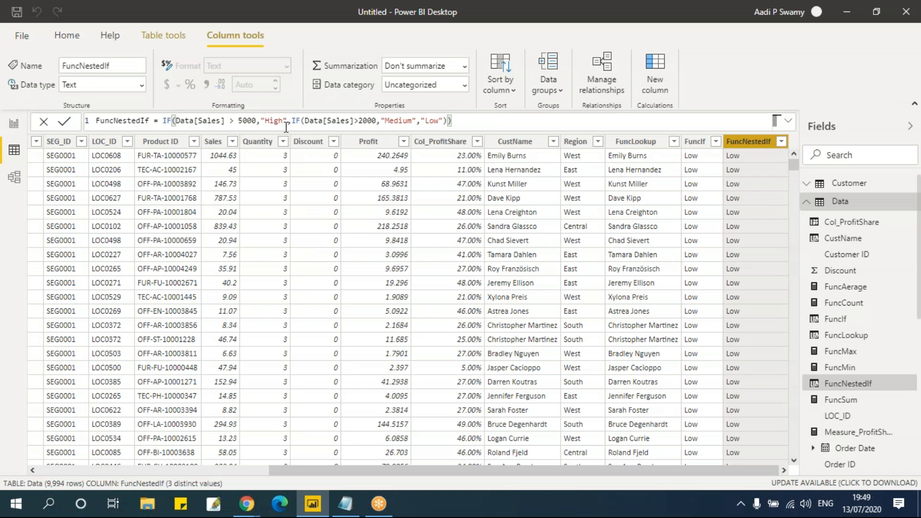
pyautogui.hotkey('alt', 'Tab')
pyautogui.click(171, 287)
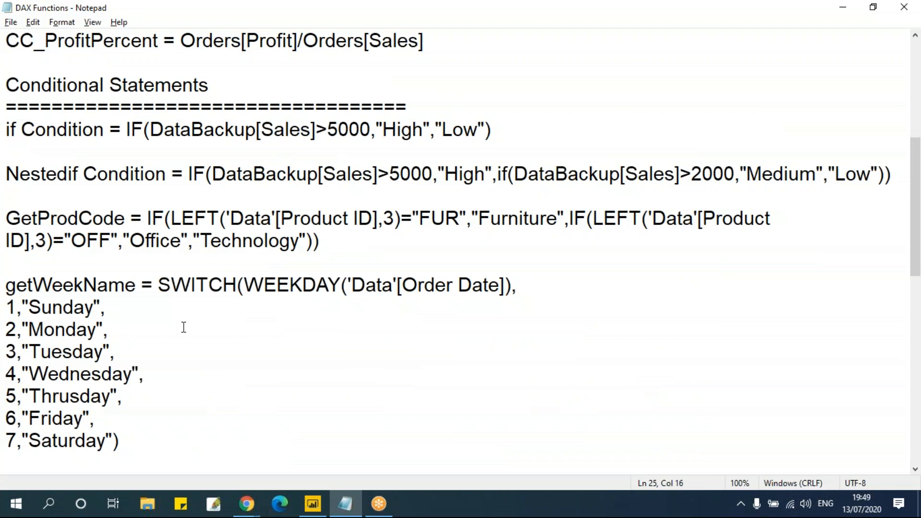
pyautogui.press('Left')
pyautogui.click(425, 267)
pyautogui.moveTo(6, 306); pyautogui.dragTo(166, 440)
pyautogui.click(352, 219)
pyautogui.click(276, 294)
pyautogui.hotkey('alt', 'Tab')
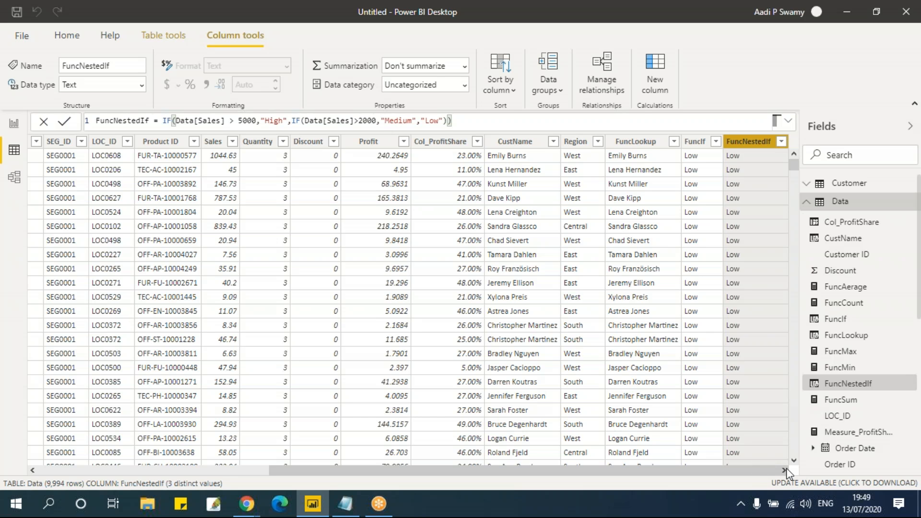
# Create a new calculated column named FuncSwitch in the Data table and begin its formula with the SWITCH function.
pyautogui.click(164, 37)
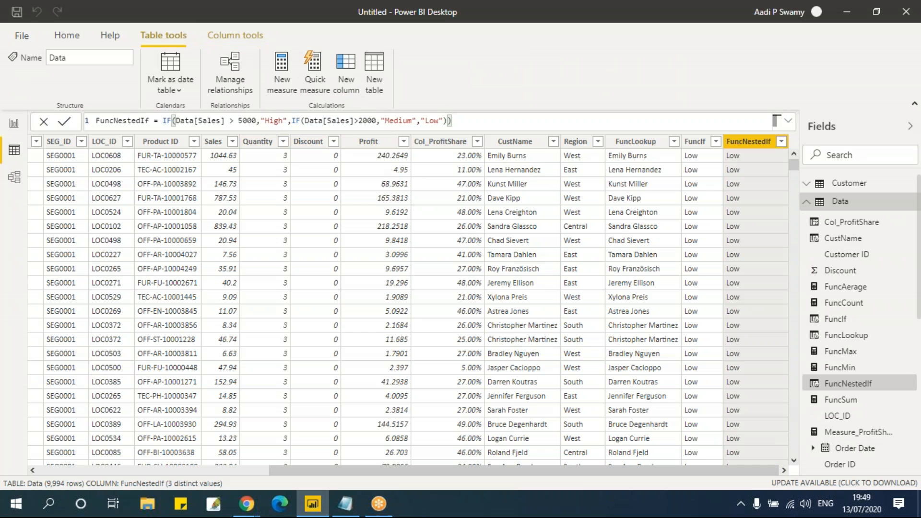
pyautogui.press('Return')
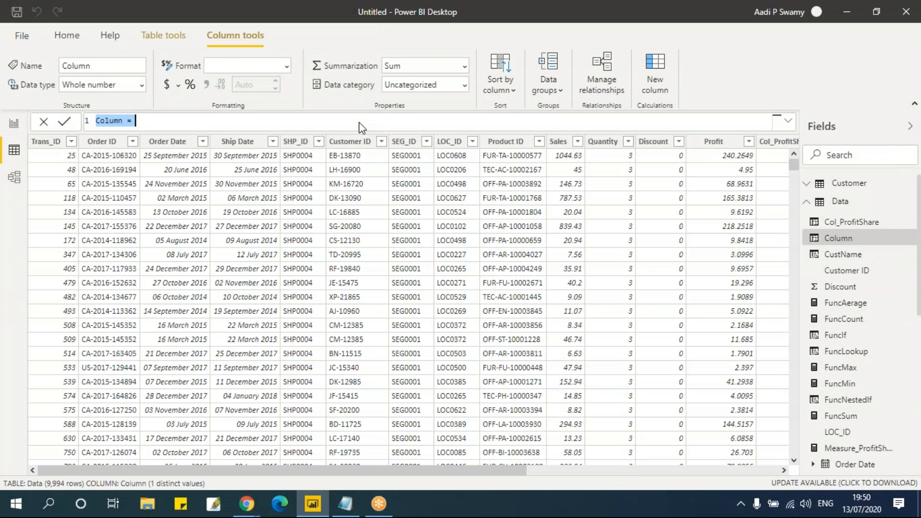
pyautogui.click(355, 125)
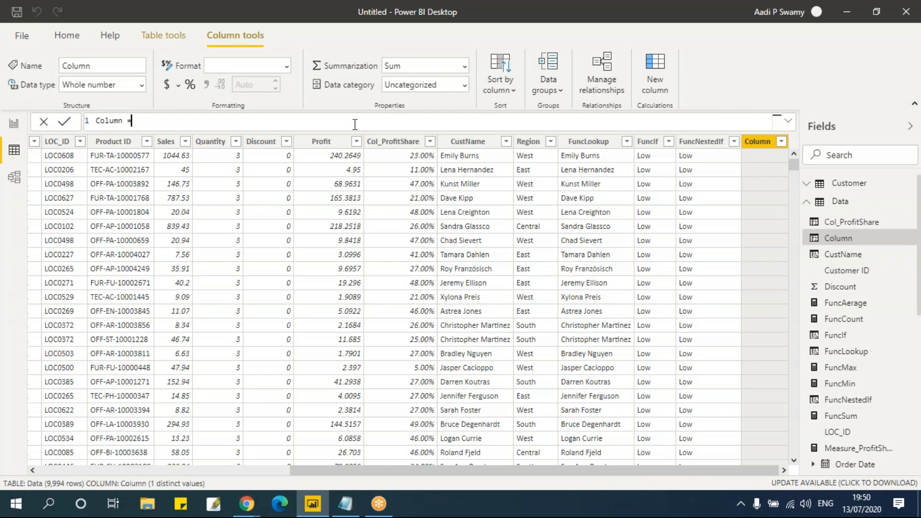
pyautogui.hotkey('ctrl', 'a')
pyautogui.press('BackSpace')
pyautogui.write('FuncSwitch = sw')
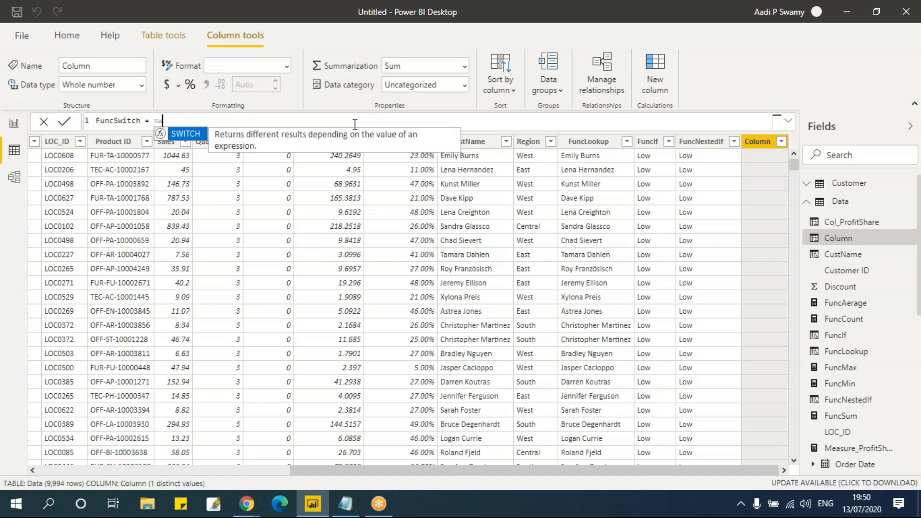
pyautogui.press('Tab')
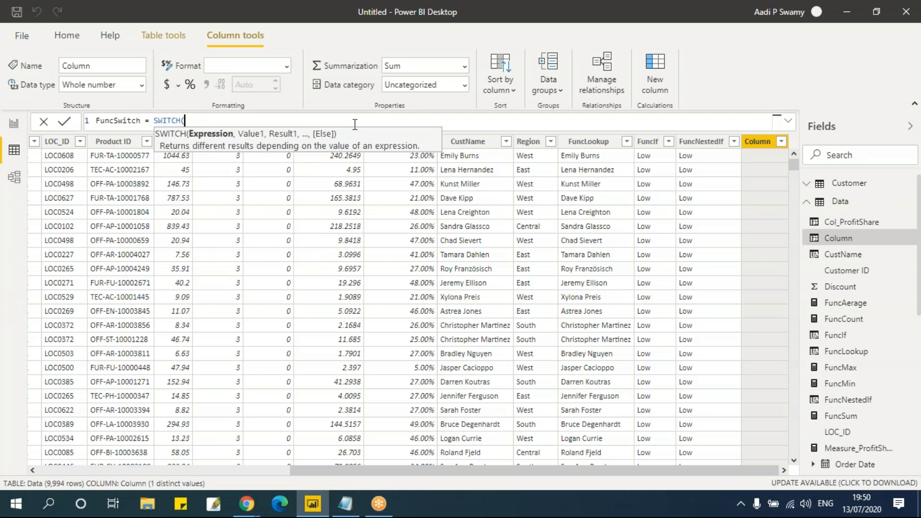
# Enter WEEKDAY(Data[Order Date]) as the SWITCH function's expression argument.
pyautogui.write('week')
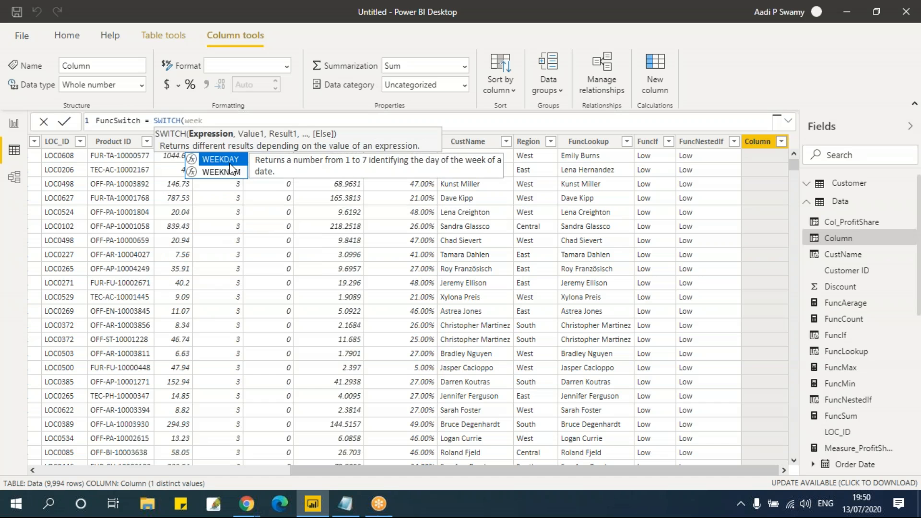
pyautogui.press('Tab')
pyautogui.write('Data[Order Date]')
pyautogui.press('Tab')
pyautogui.write(')')
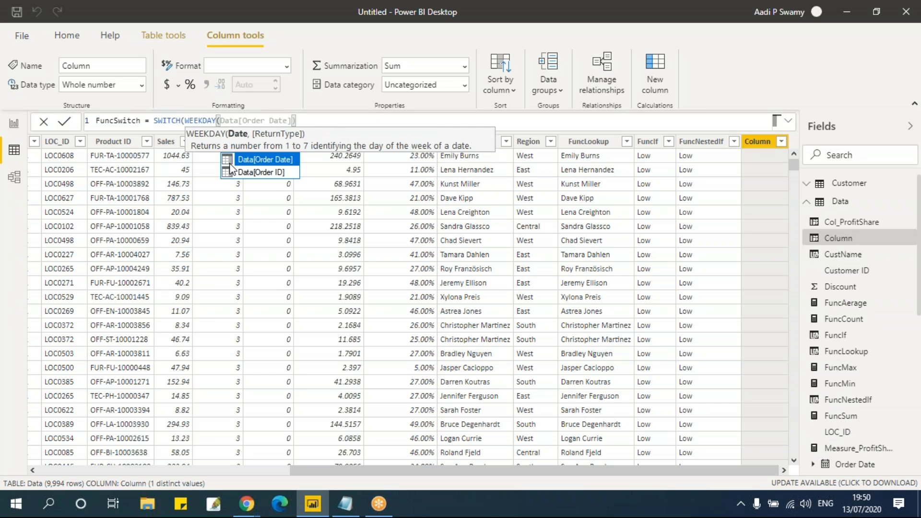
pyautogui.write(',')
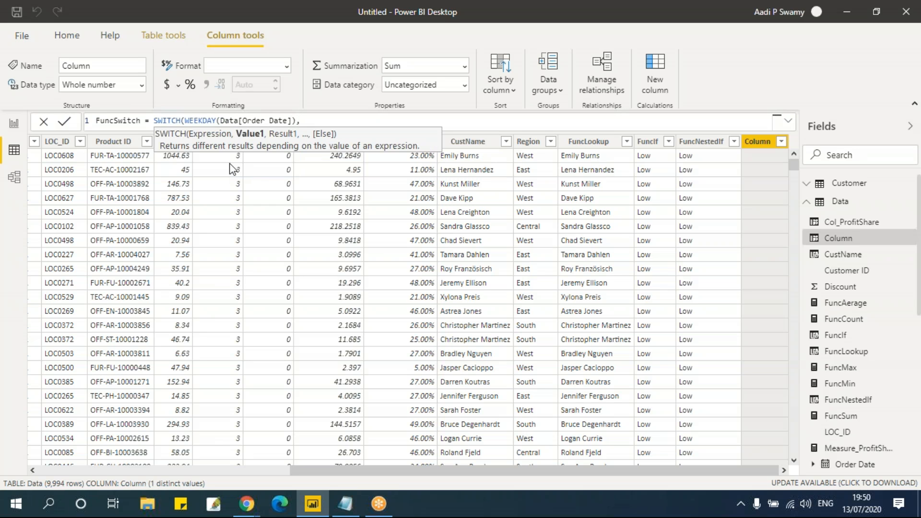
# Add the SWITCH value and result pairs 1,"Sunday", 2,"Monday", 3,"Tuesday" and 4,"Wednesday" to the FuncSwitch formula.
pyautogui.write('1,"Sun')
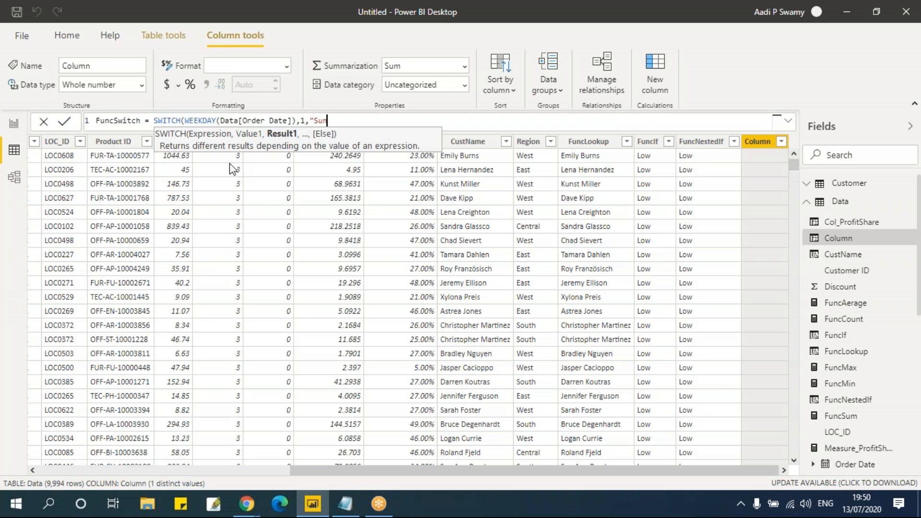
pyautogui.write('day",2,"')
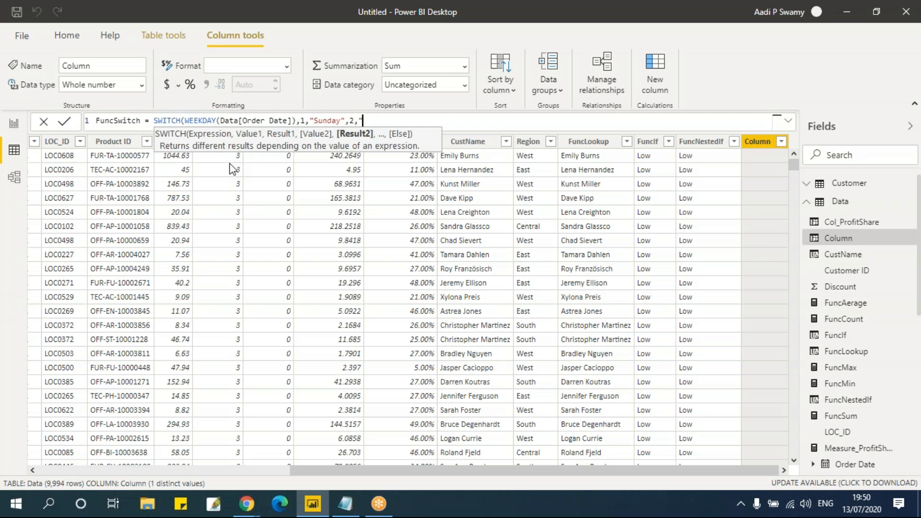
pyautogui.write('Mondh')
pyautogui.write('h')
pyautogui.press('BackSpace')
pyautogui.write('y",3')
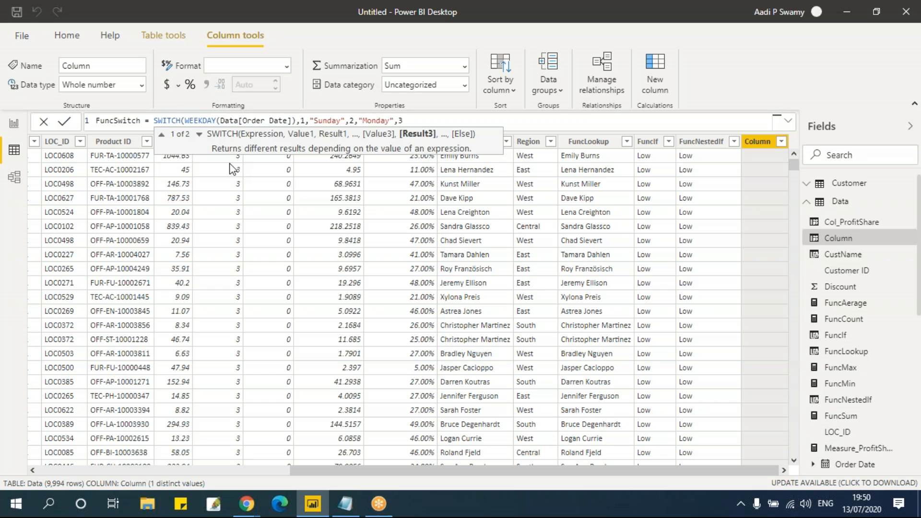
pyautogui.write(',"')
pyautogui.write('Tuesd')
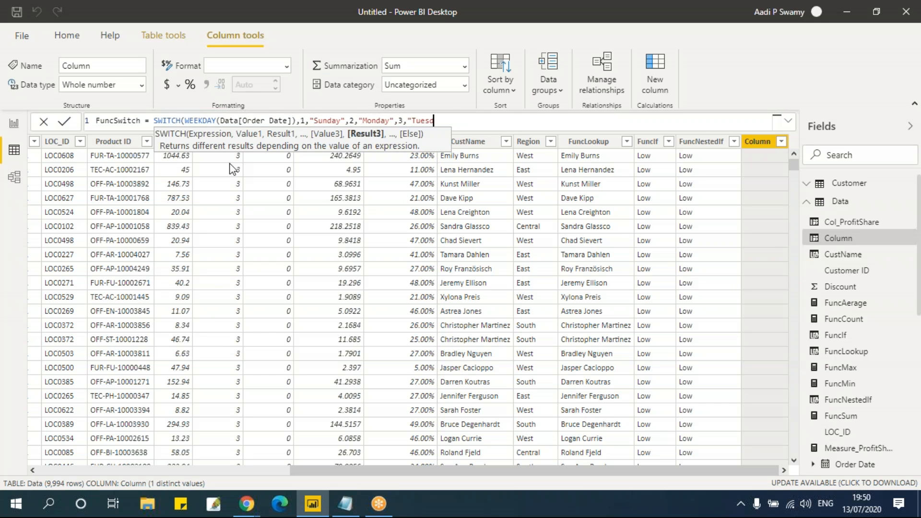
pyautogui.write('ay",4,"Wednesday"')
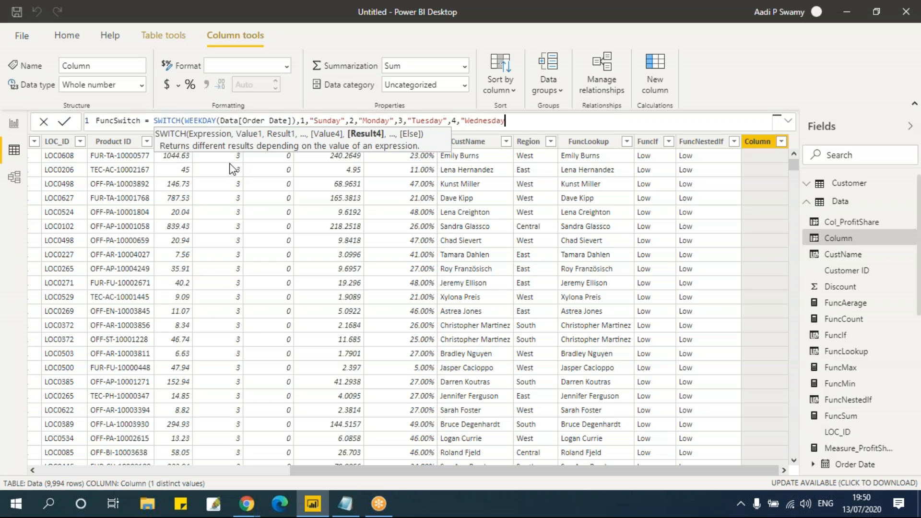
# Add the pairs 5,"Thursday", 6,"Friday" and 7,"Saturday" to the FuncSwitch formula and close the SWITCH parenthesis.
pyautogui.write(',5,"Thursda')
pyautogui.write('",6,"Frida')
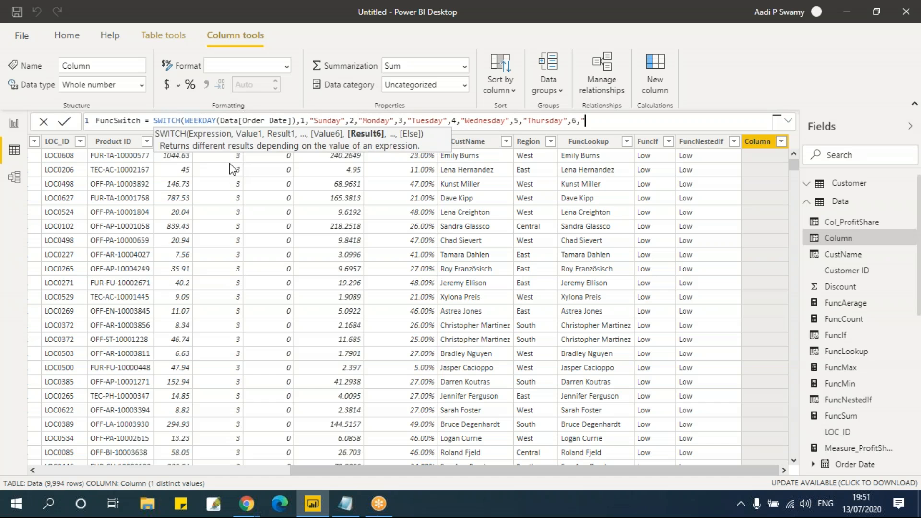
pyautogui.write('y",')
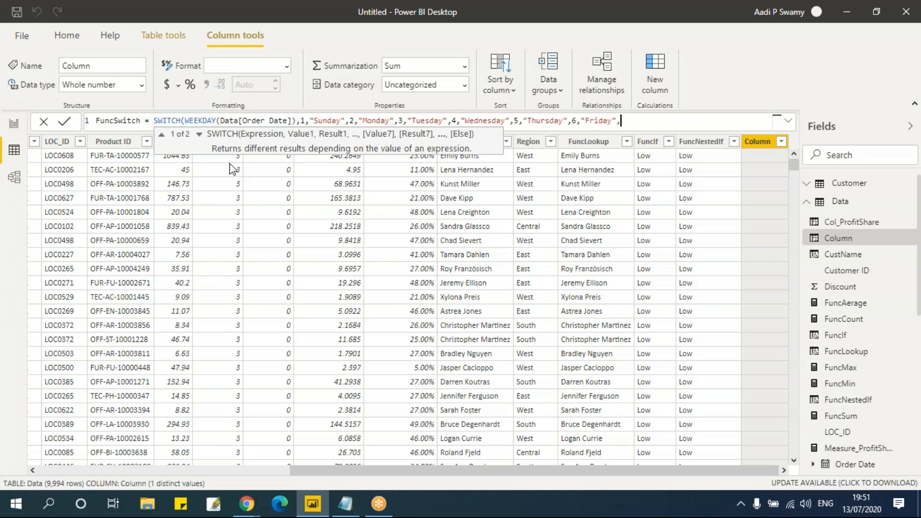
pyautogui.write('7,Satur')
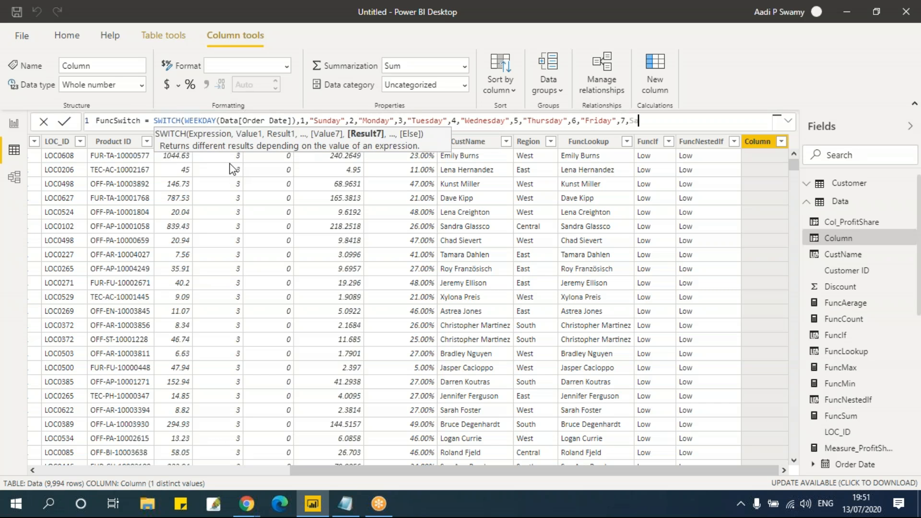
pyautogui.press('BackSpace')
pyautogui.press('BackSpace')
pyautogui.press('BackSpace')
pyautogui.press('BackSpace')
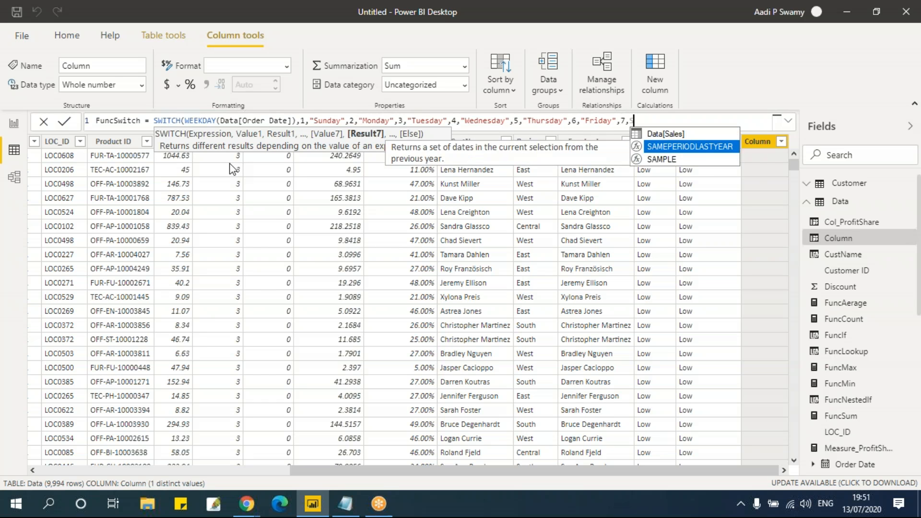
pyautogui.write("'Satur")
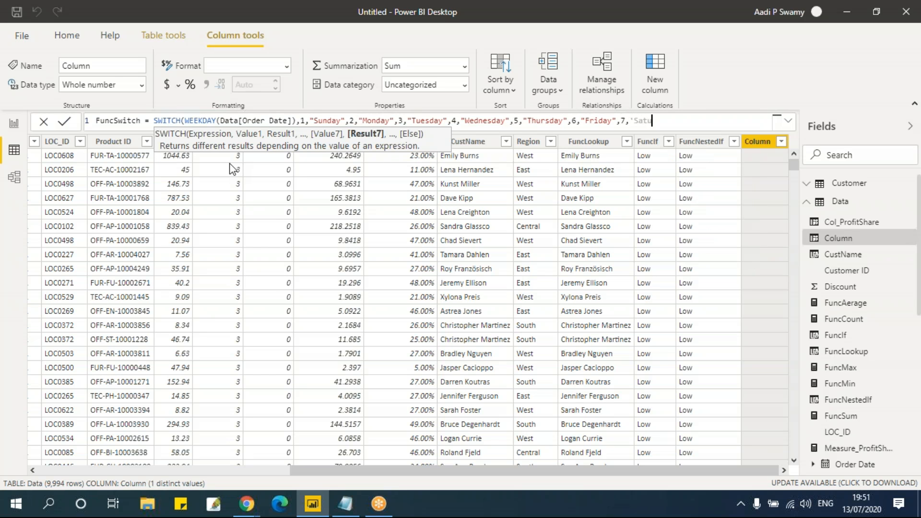
pyautogui.press('BackSpace')
pyautogui.press('BackSpace')
pyautogui.press('BackSpace')
pyautogui.press('BackSpace')
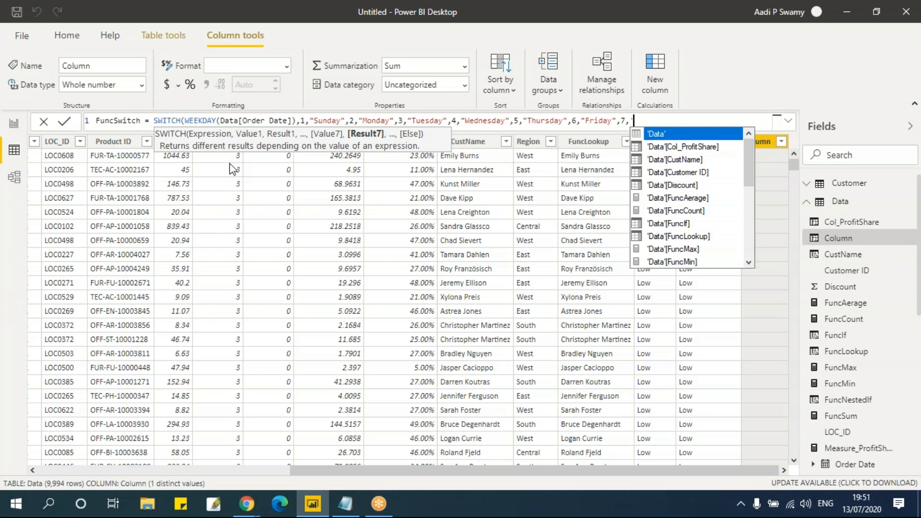
pyautogui.press('BackSpace')
pyautogui.write('"Sa')
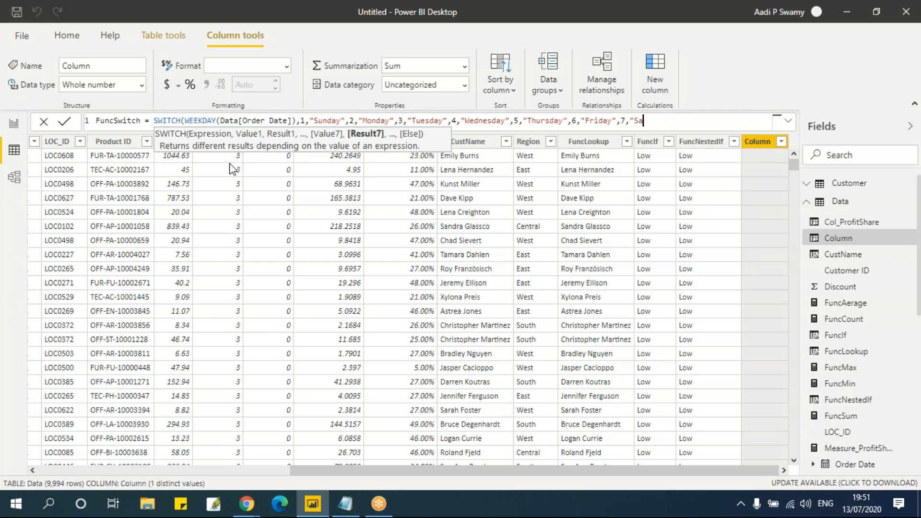
pyautogui.write('turday")')
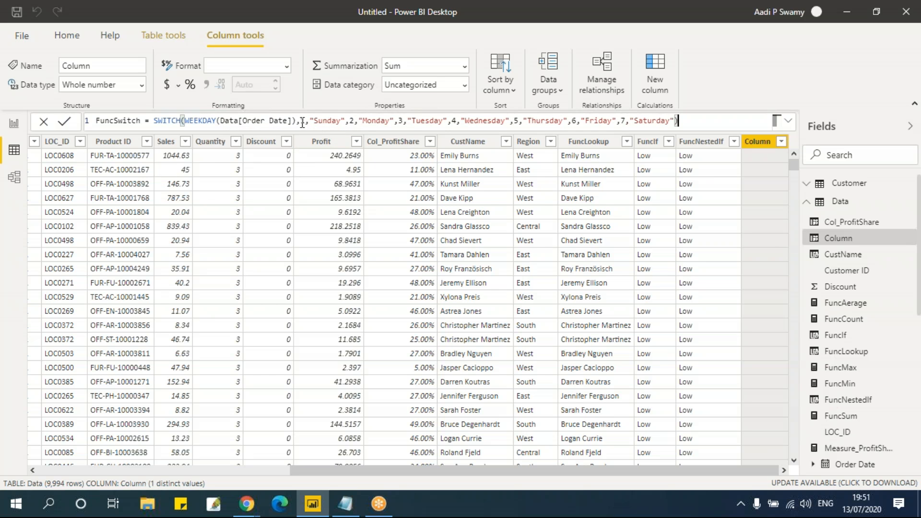
# Check the formula's WEEKDAY(Data[Order Date]) expression and commit the FuncSwitch column.
pyautogui.click(328, 121)
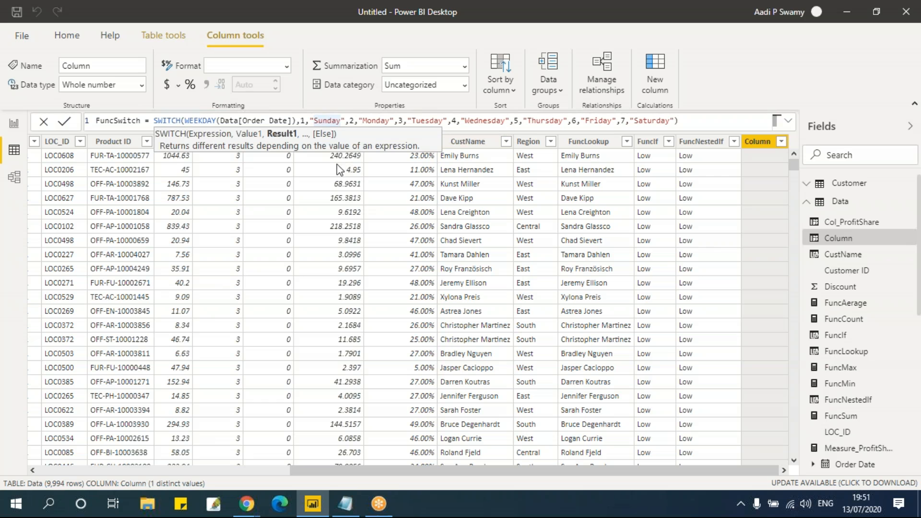
pyautogui.click(221, 121)
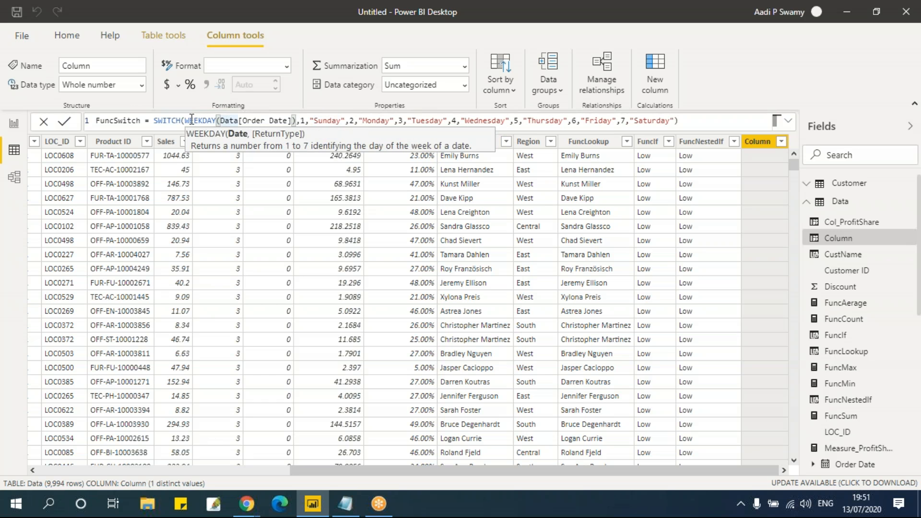
pyautogui.moveTo(187, 121); pyautogui.dragTo(296, 121)
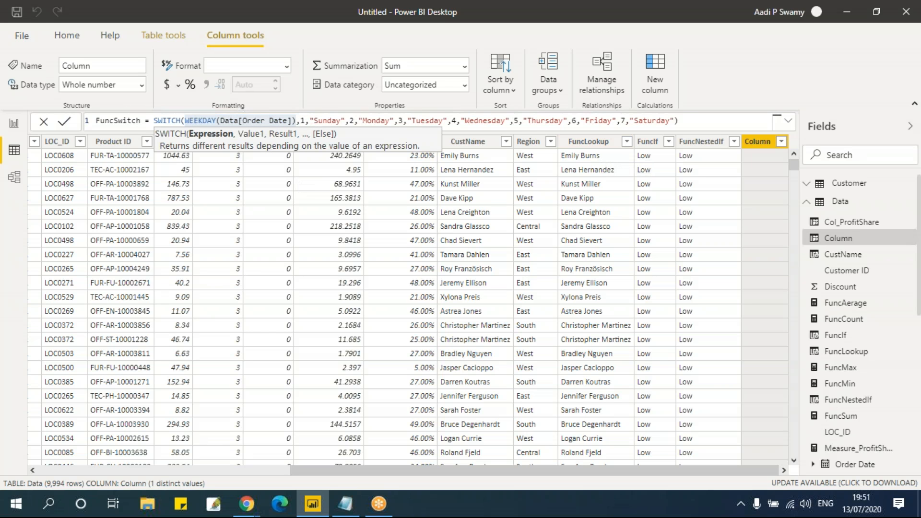
pyautogui.press('Return')
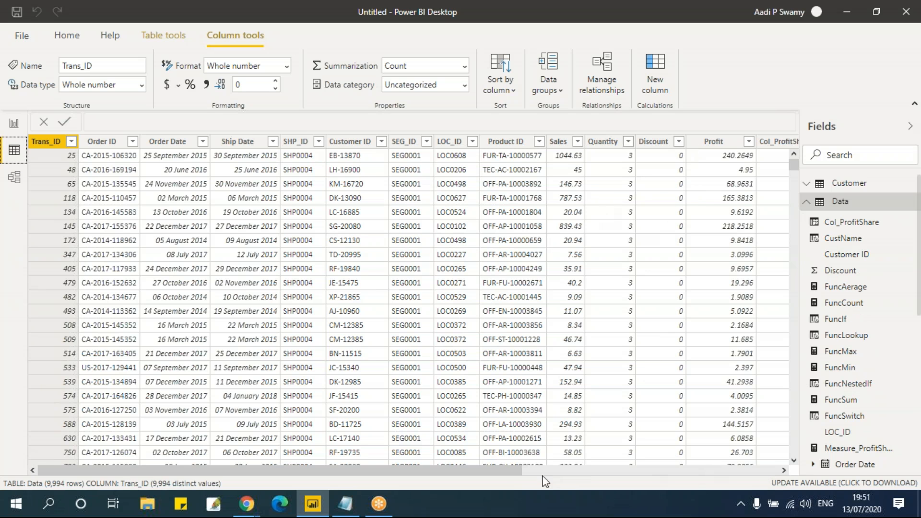
# Examine the FuncSwitch column's values in the Data table, and review its formula's WEEKDAY expression and the Sunday to Wednesday pairs.
pyautogui.click(742, 475)
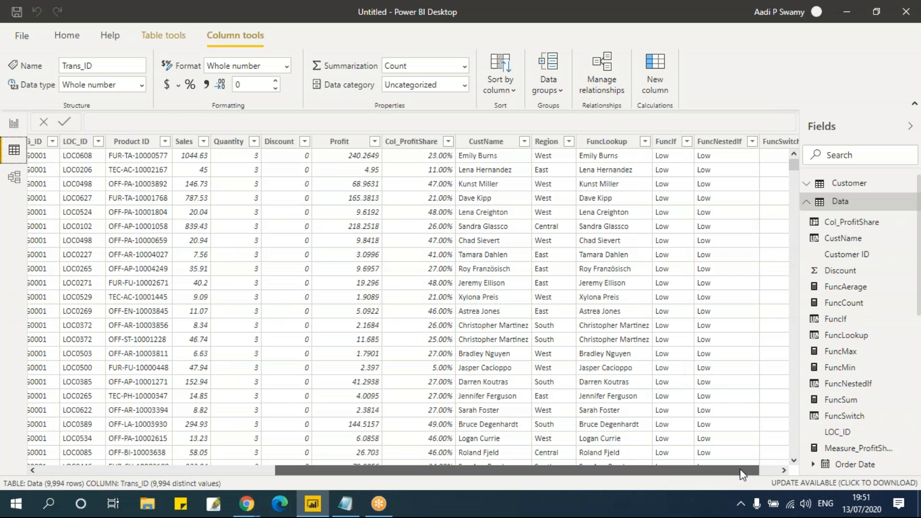
pyautogui.click(772, 472)
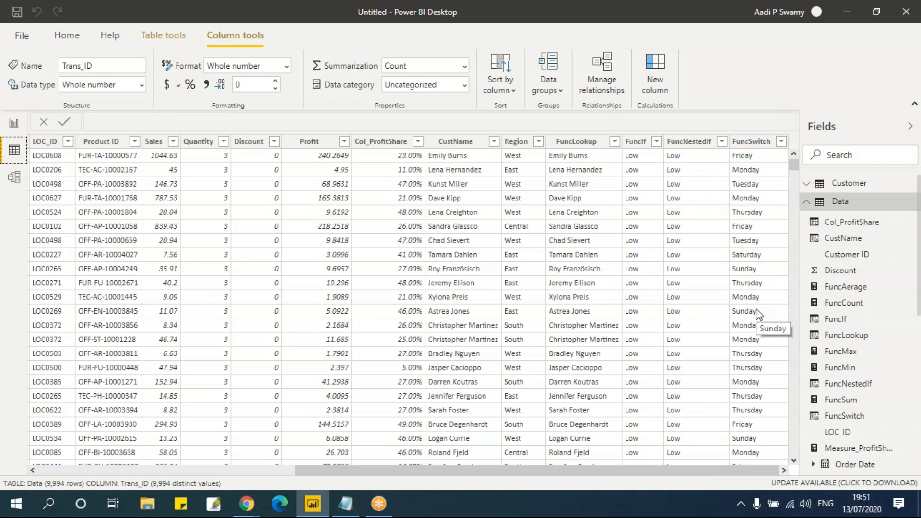
pyautogui.click(751, 141)
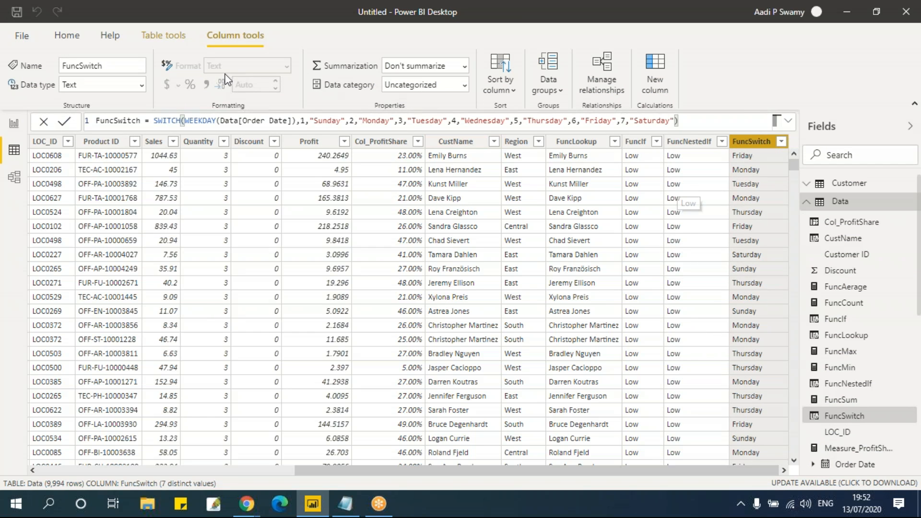
pyautogui.moveTo(184, 120); pyautogui.dragTo(297, 120)
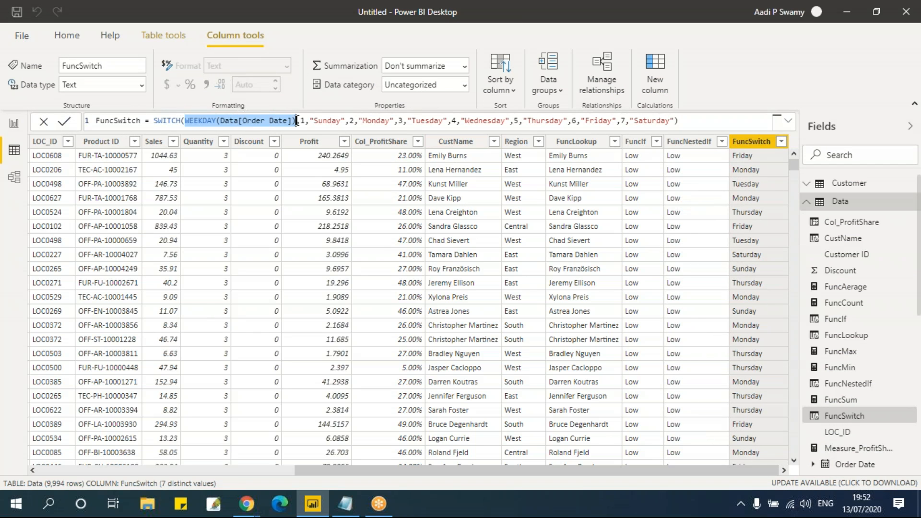
pyautogui.click(328, 120)
pyautogui.click(372, 120)
pyautogui.click(434, 120)
pyautogui.click(497, 120)
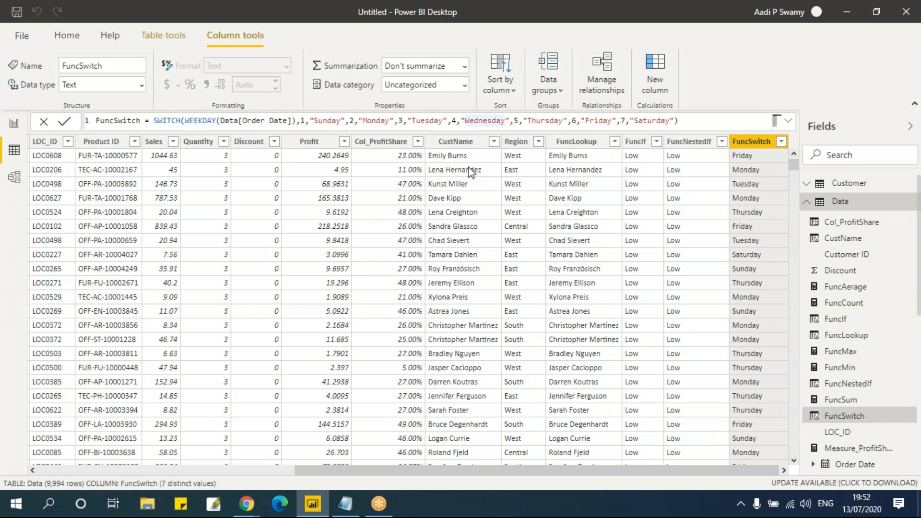
# Select the FuncNestedIf column in the Data table.
pyautogui.click(684, 141)
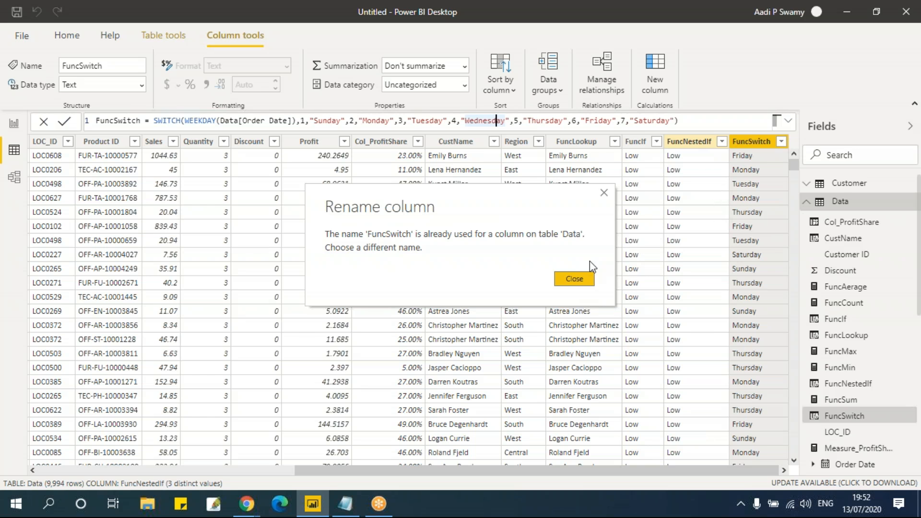
pyautogui.click(576, 277)
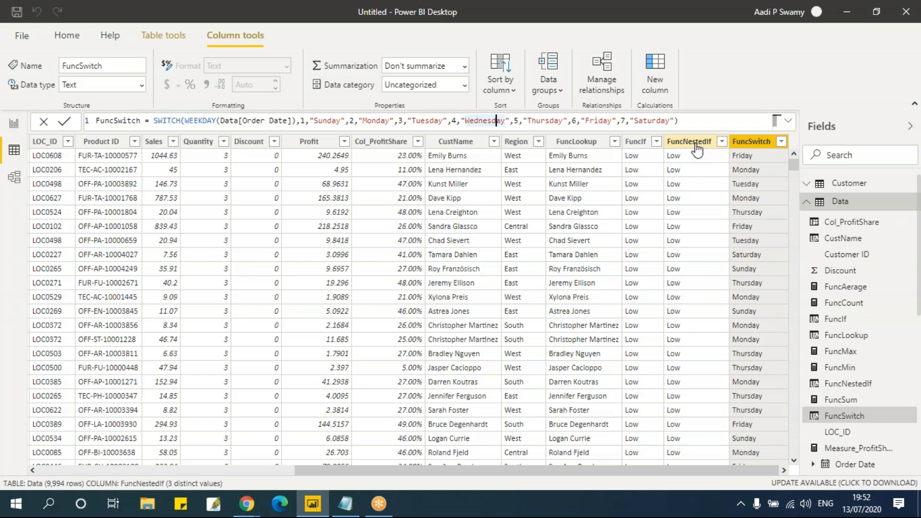
pyautogui.click(674, 185)
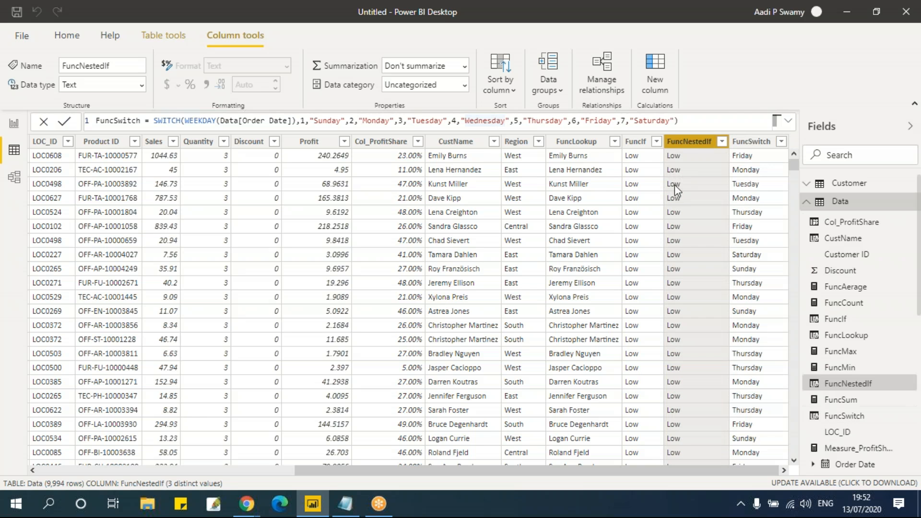